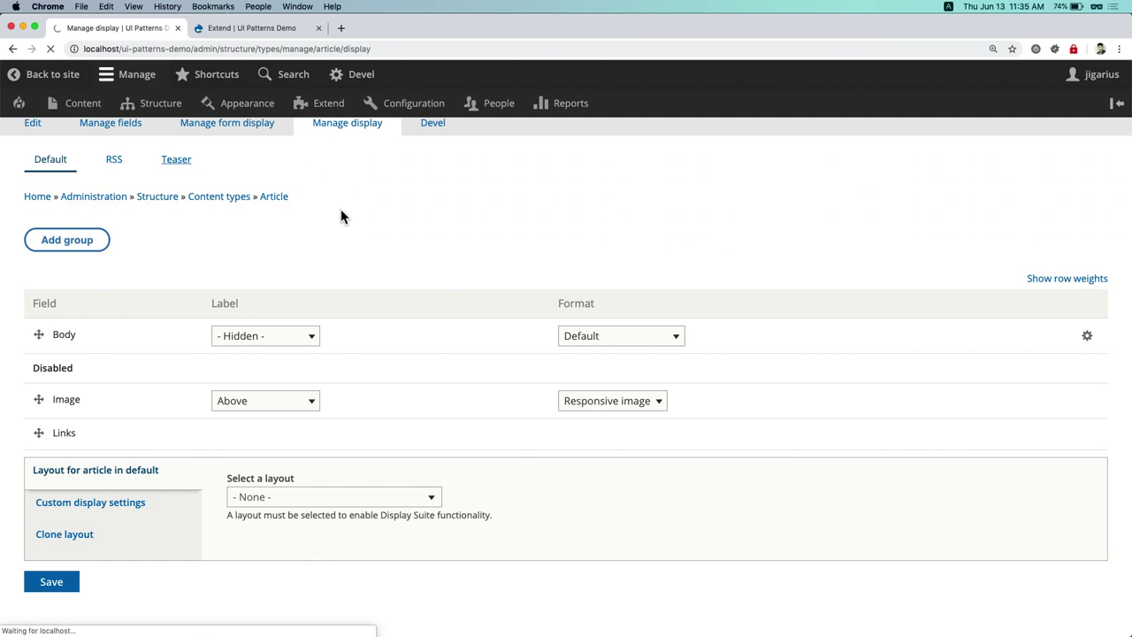
Keep 'Card: Generic' as the Article teaser layout and save the display
scroll(366, 346, "down", 3)
scroll(365, 339, "down", 10)
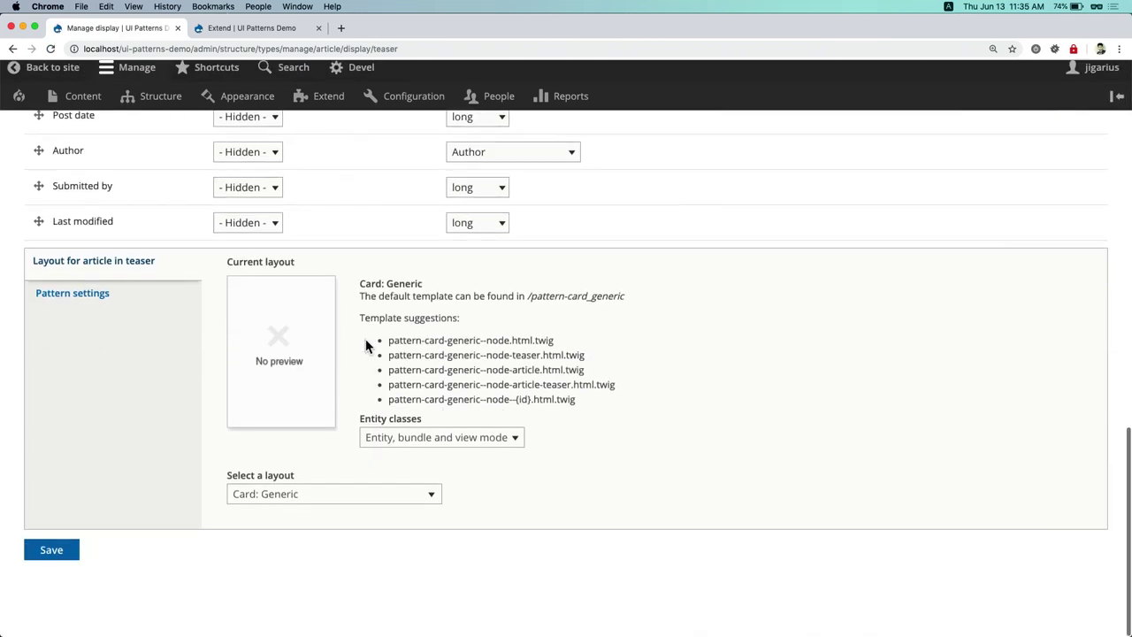
left_click(336, 518)
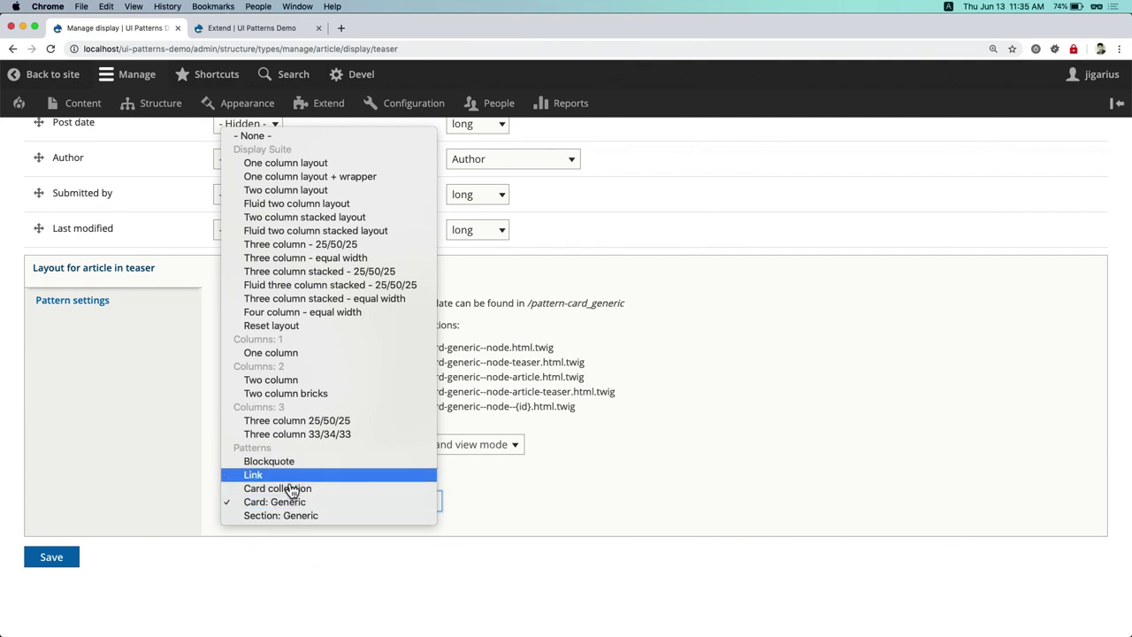
left_click(325, 506)
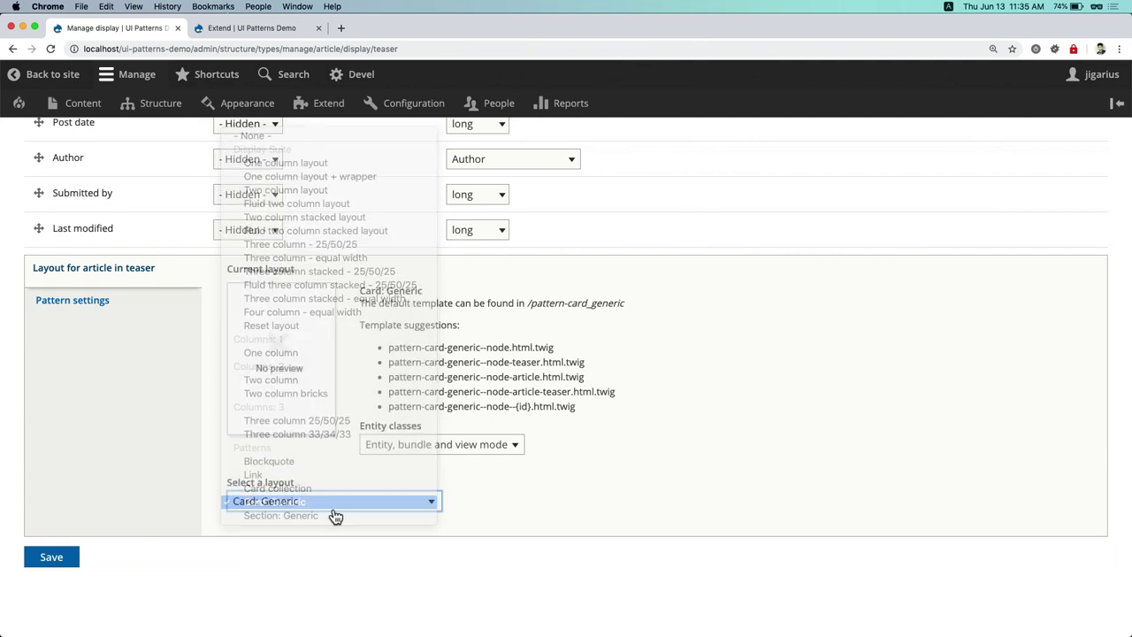
left_click(69, 558)
Review the teaser's field regions, including the body's 150-character trim limit
scroll(141, 460, "up", 8)
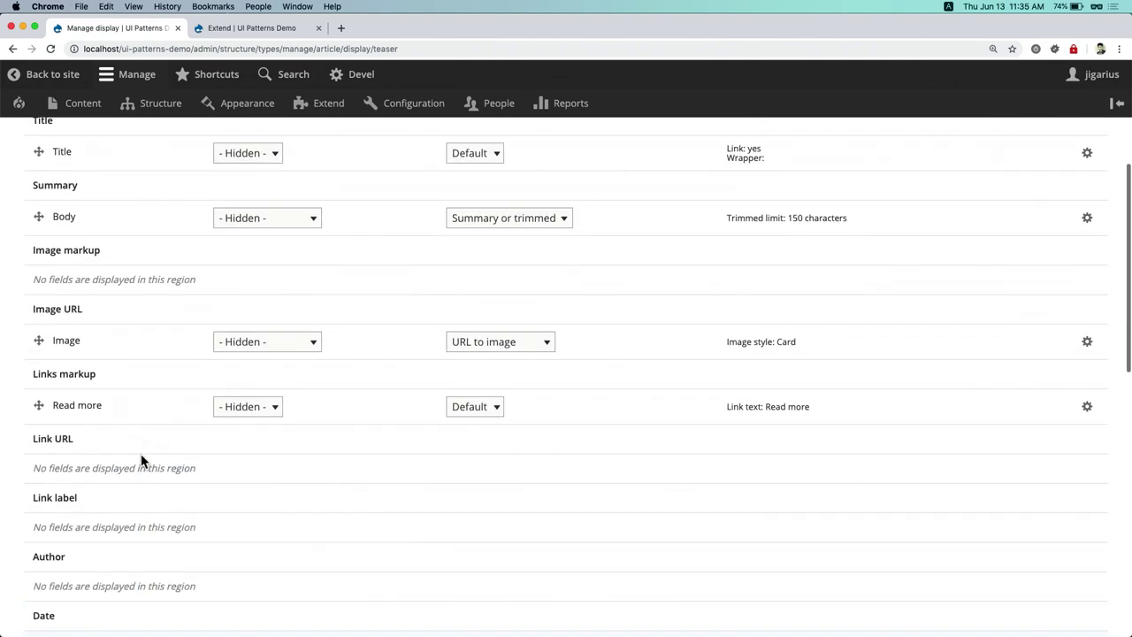
scroll(140, 460, "down", 2)
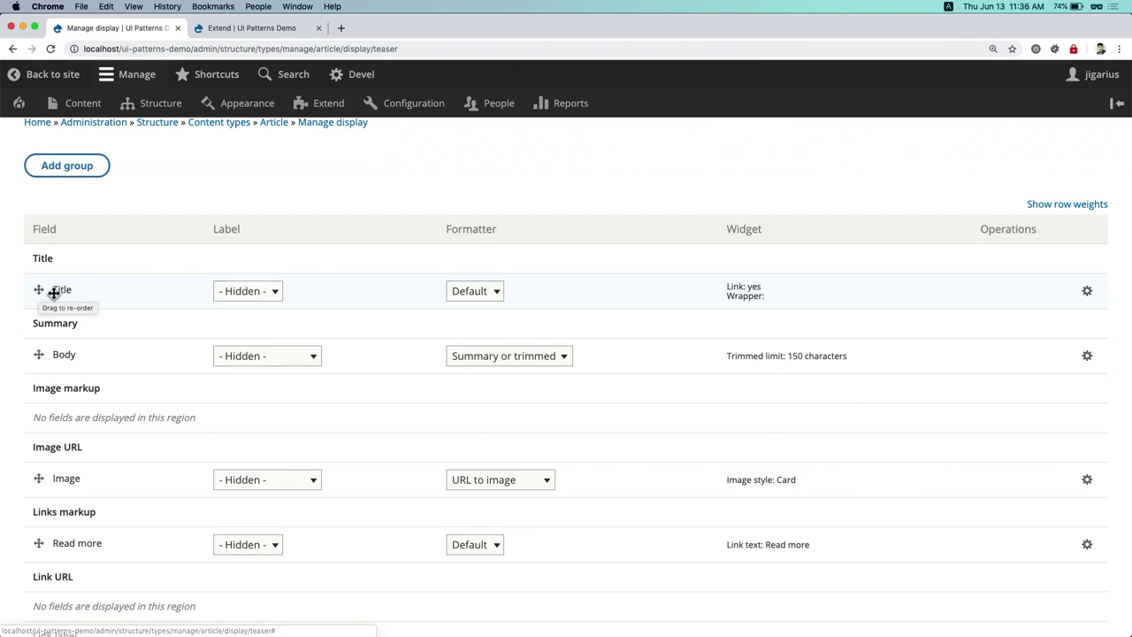
scroll(85, 326, "down", 1)
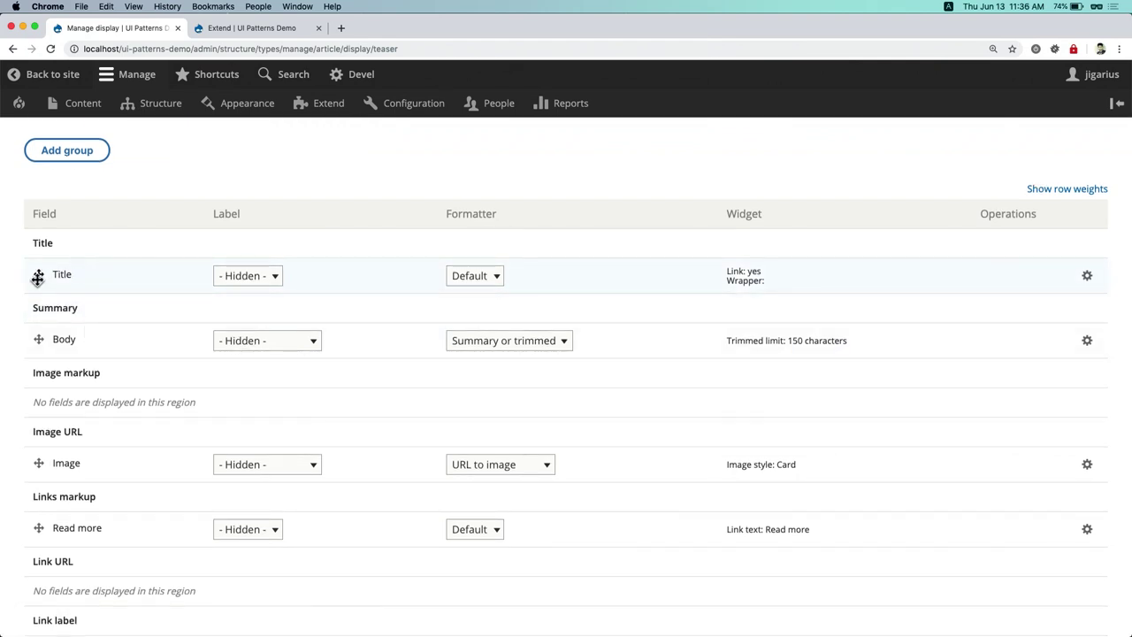
scroll(139, 266, "down", 3)
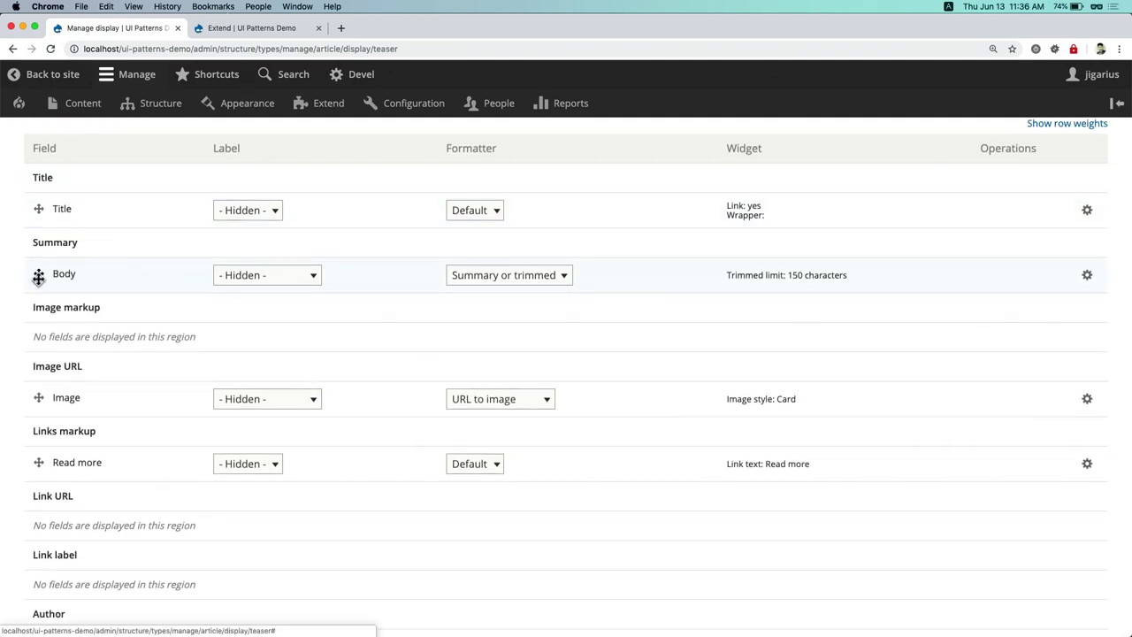
double_click(795, 275)
scroll(794, 275, "down", 3)
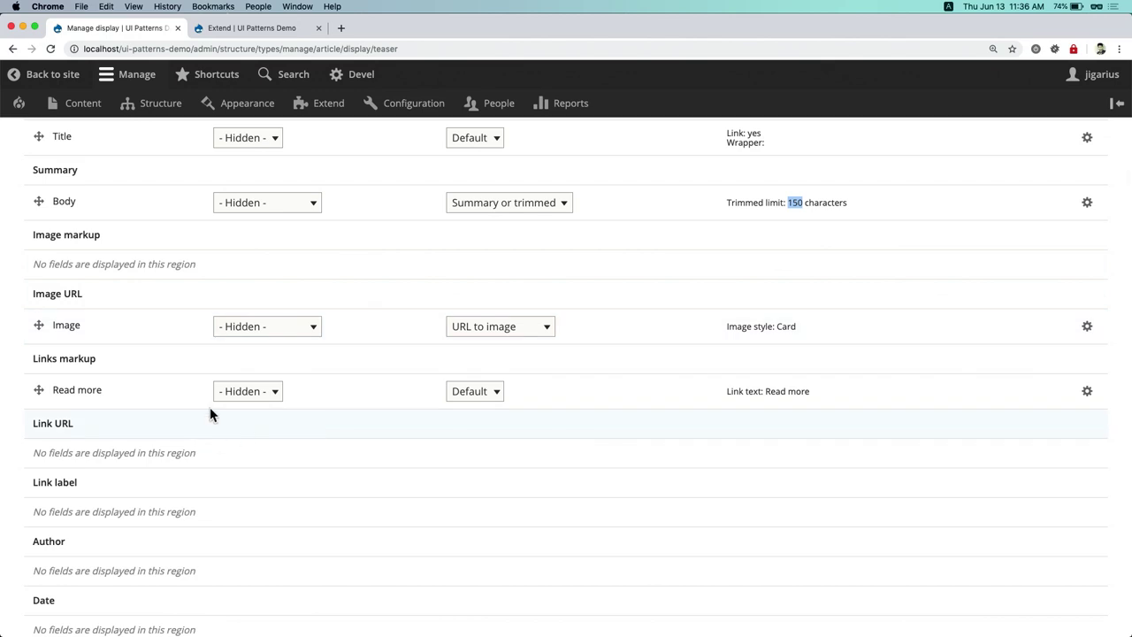
scroll(209, 409, "down", 1)
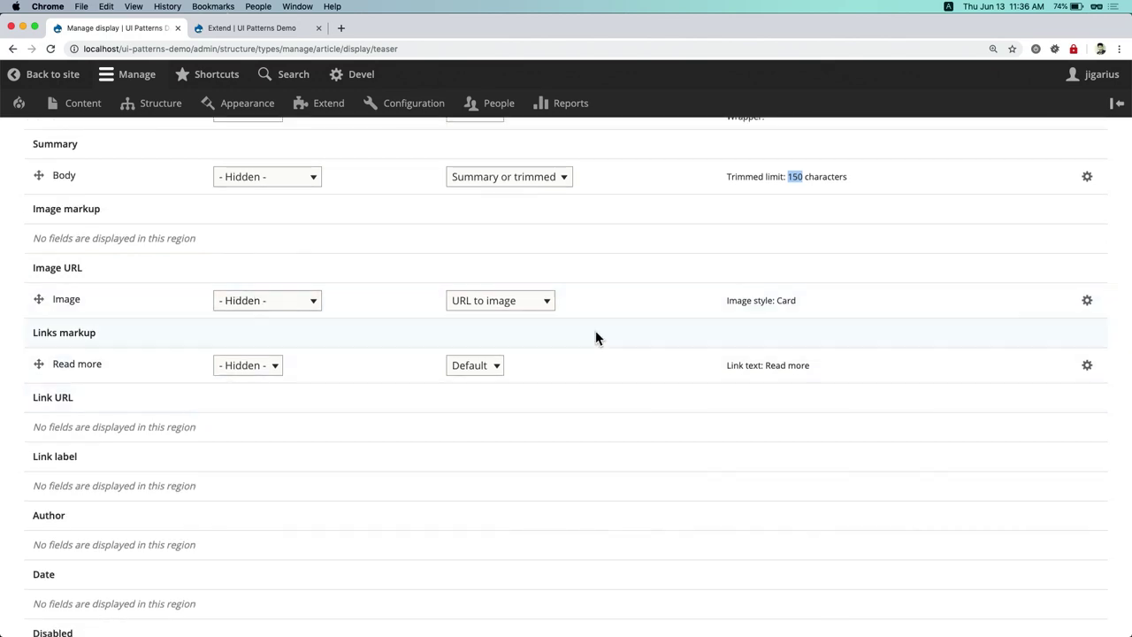
scroll(254, 367, "down", 2)
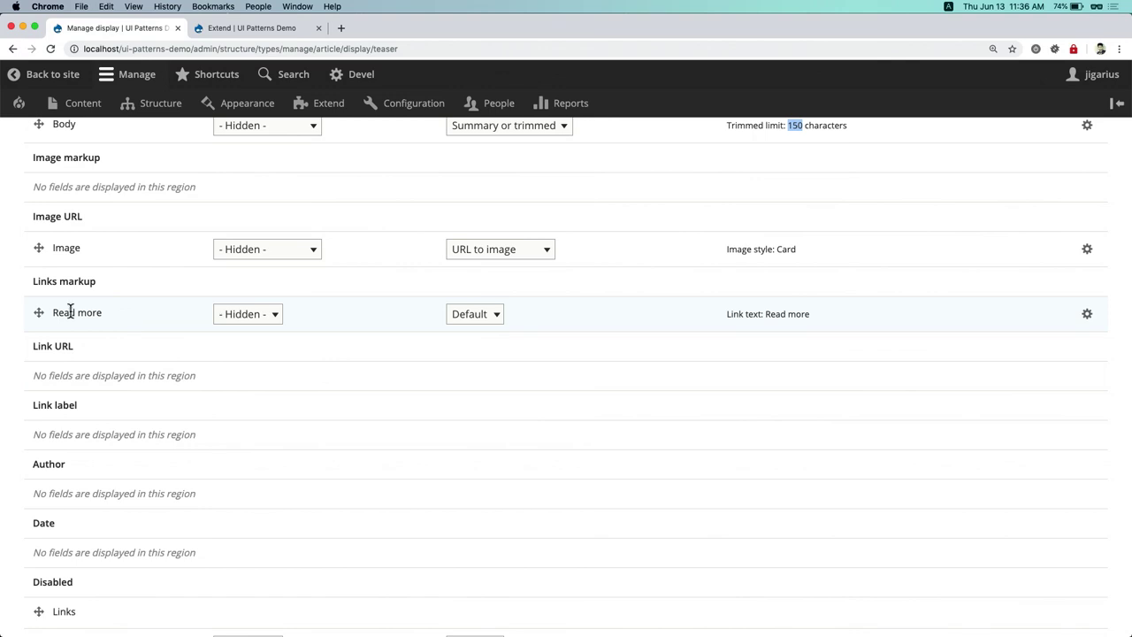
scroll(138, 319, "down", 1)
scroll(239, 345, "down", 3)
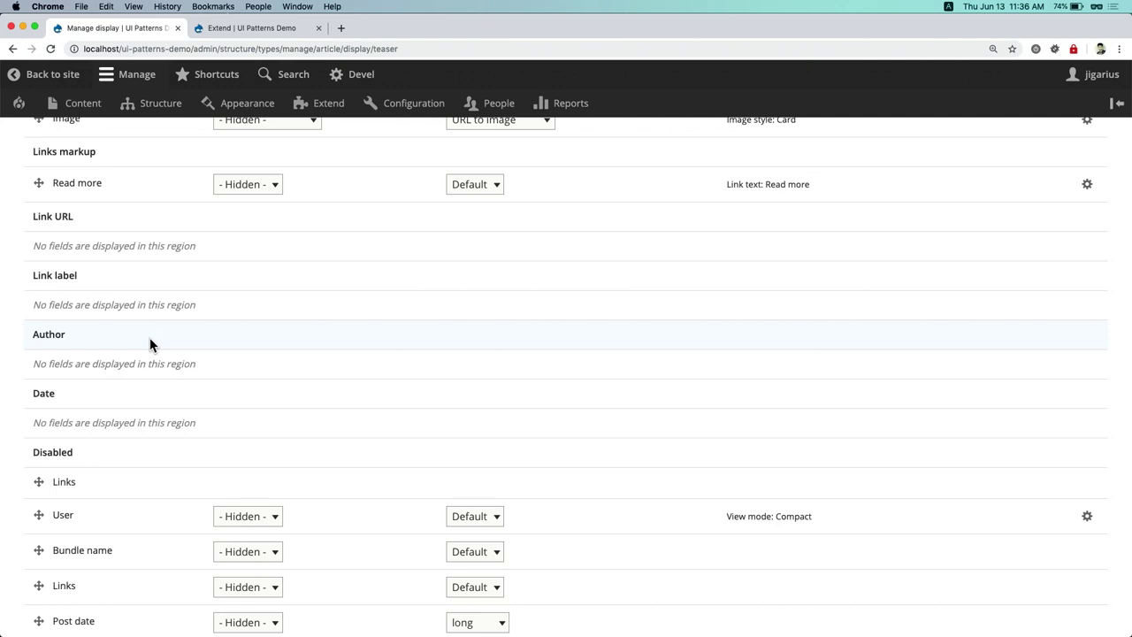
scroll(151, 345, "down", 9)
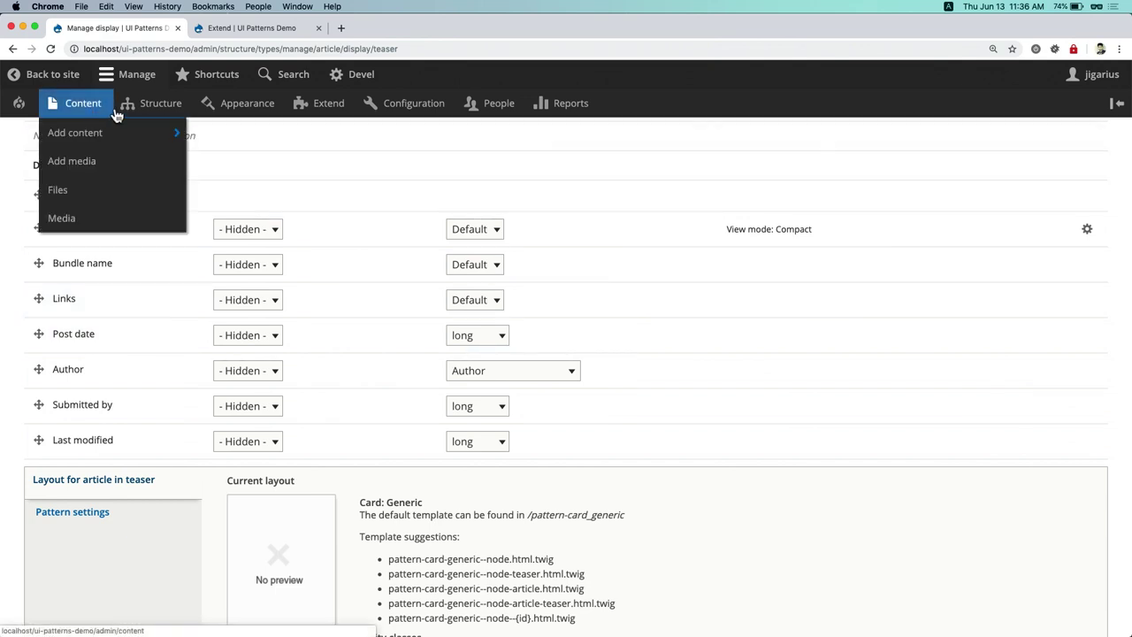
Start a new Display Suite token field made available for nodes
mouse_move(151, 114)
left_click(152, 189)
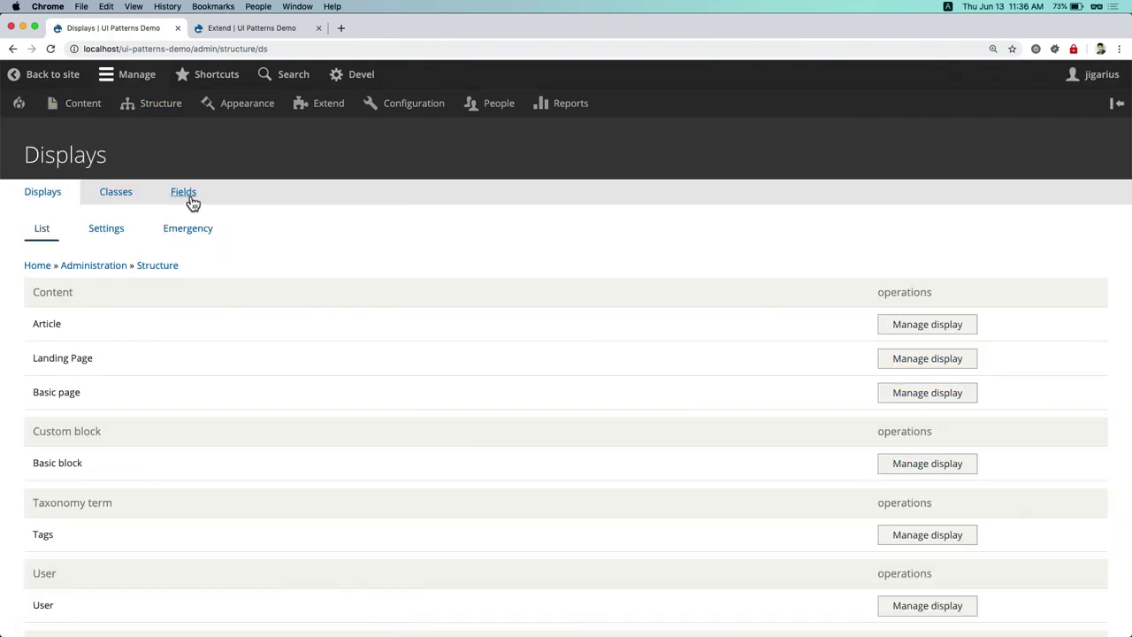
left_click(185, 193)
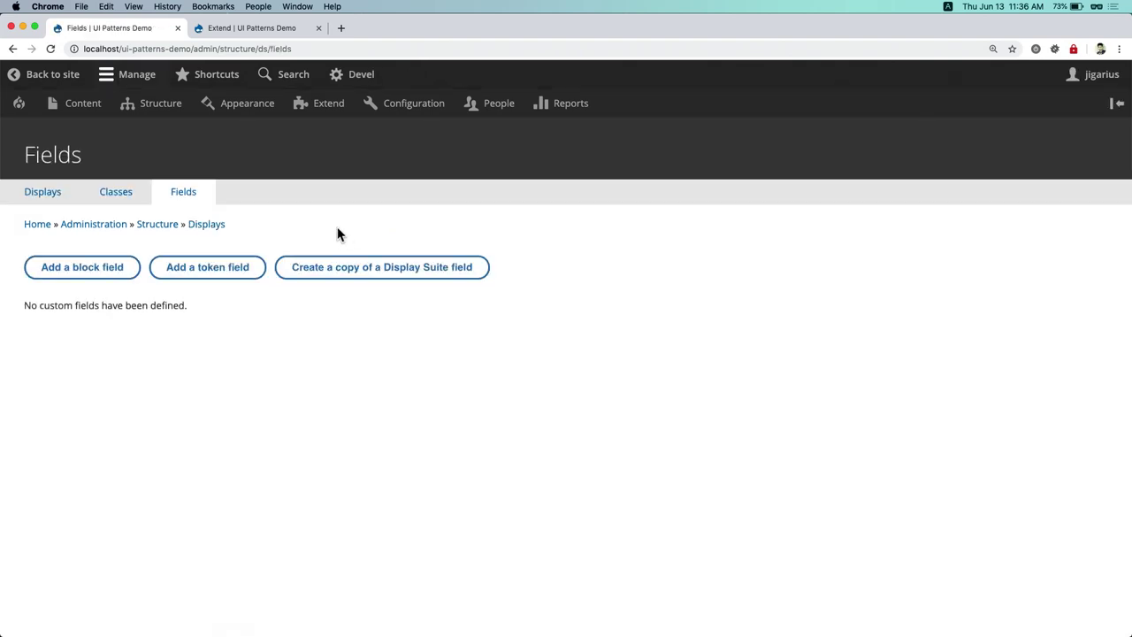
left_click(227, 276)
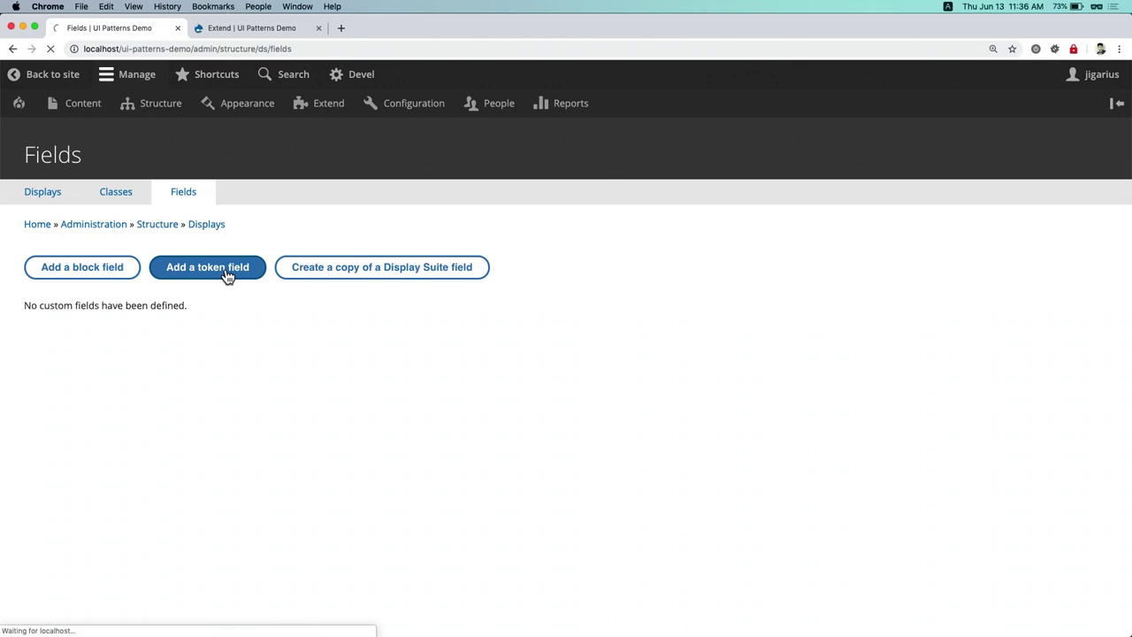
left_click(49, 347)
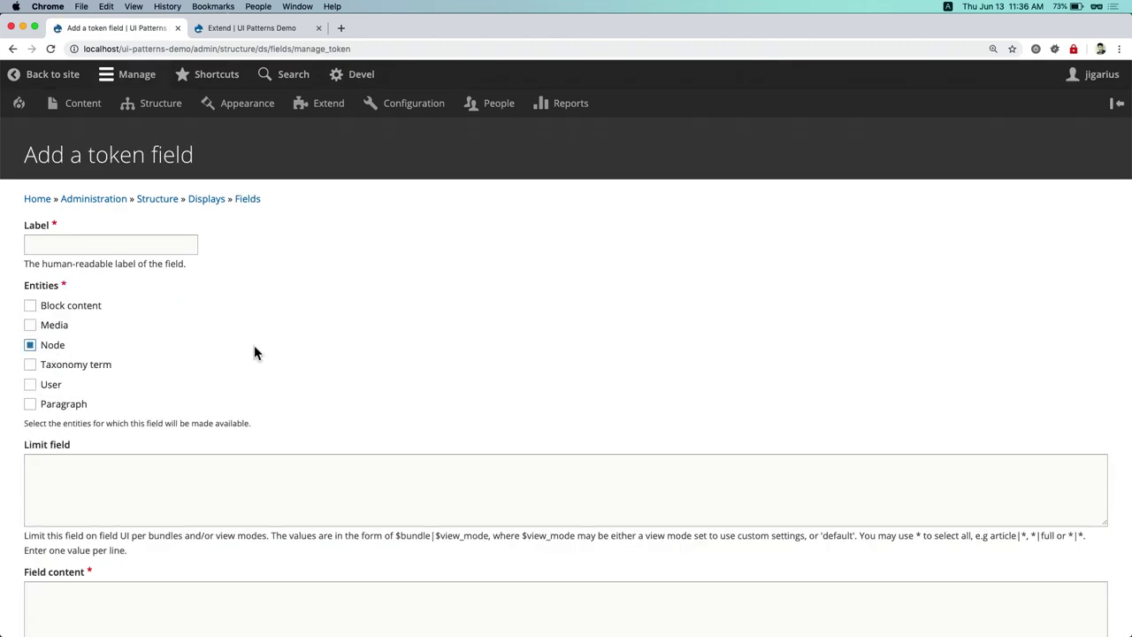
scroll(254, 352, "down", 5)
left_click(215, 392)
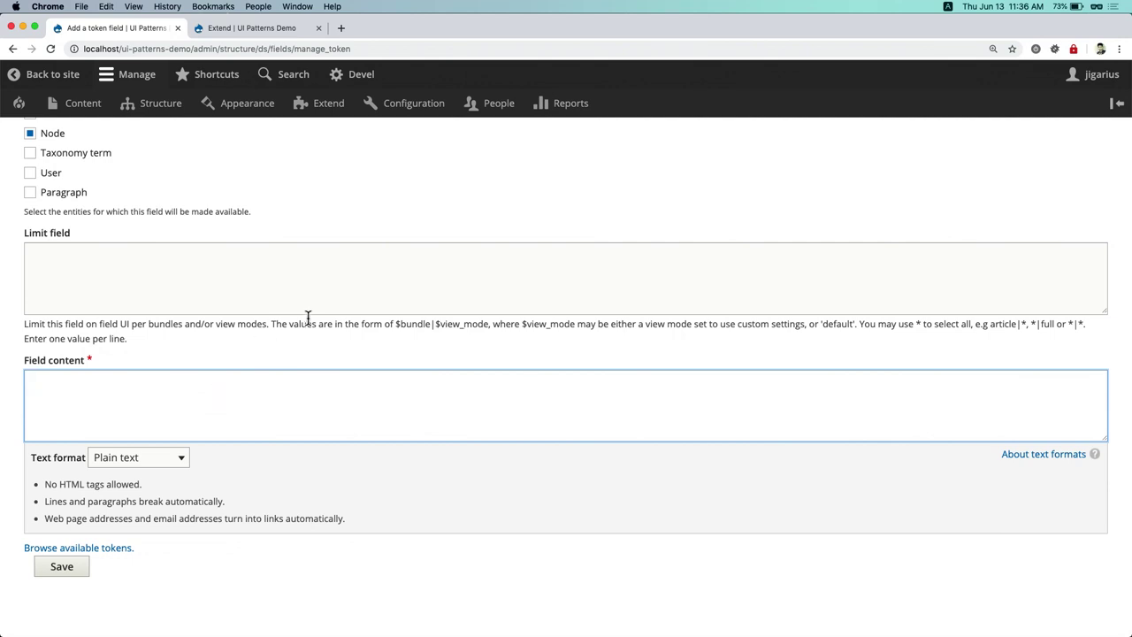
Abandon the token field and head back to the site's Pattern library
scroll(308, 316, "left", 5)
scroll(308, 317, "left", 5)
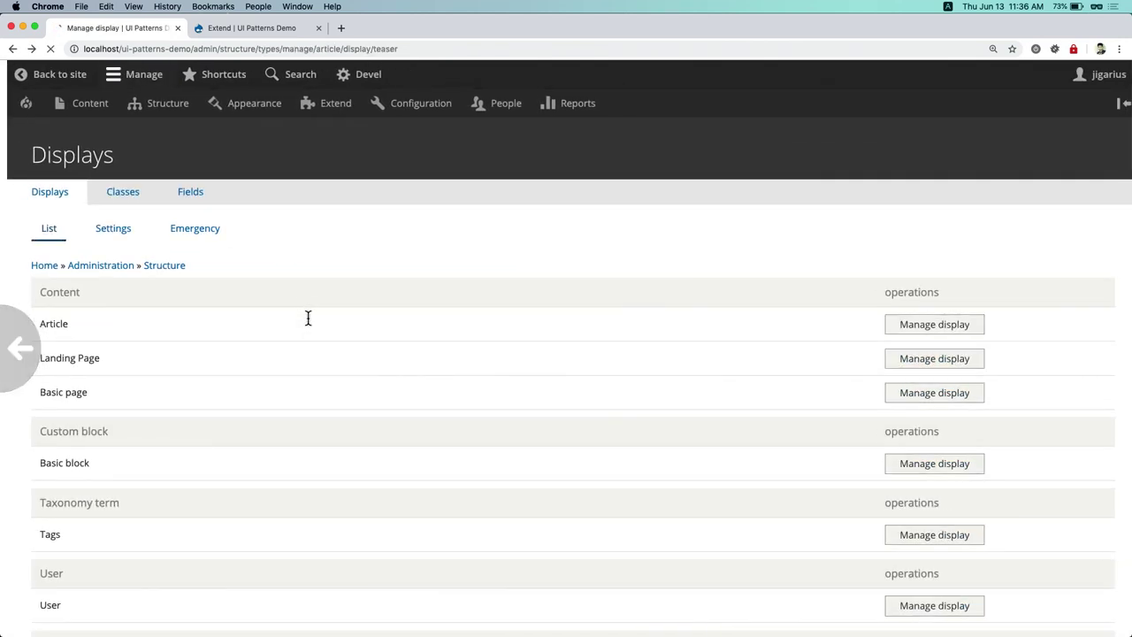
scroll(307, 317, "up", 2)
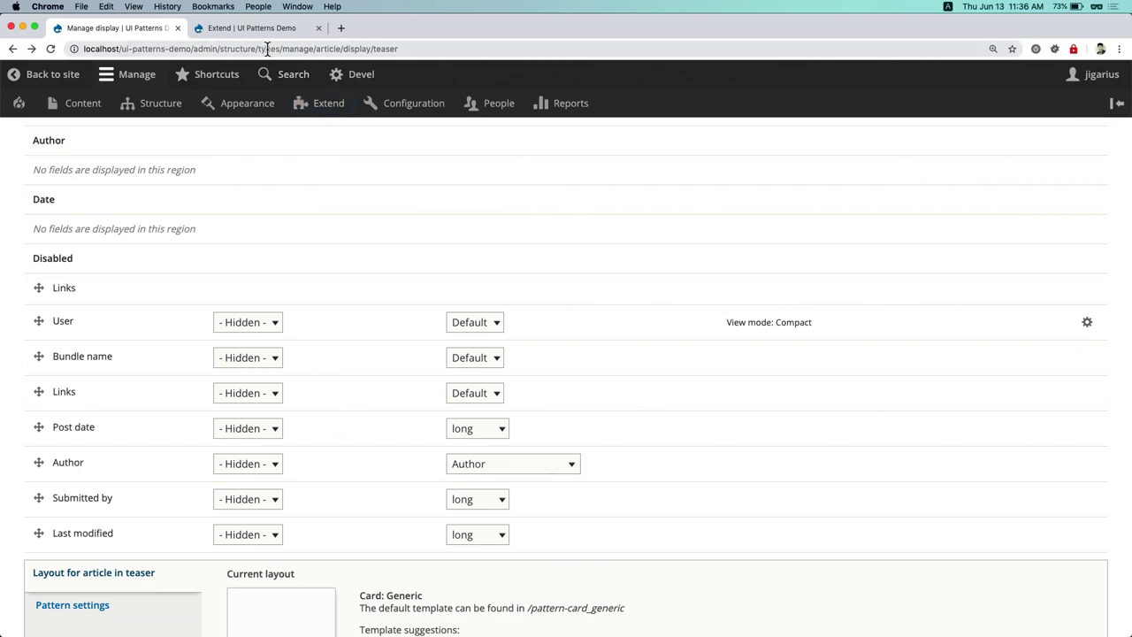
left_click(46, 74)
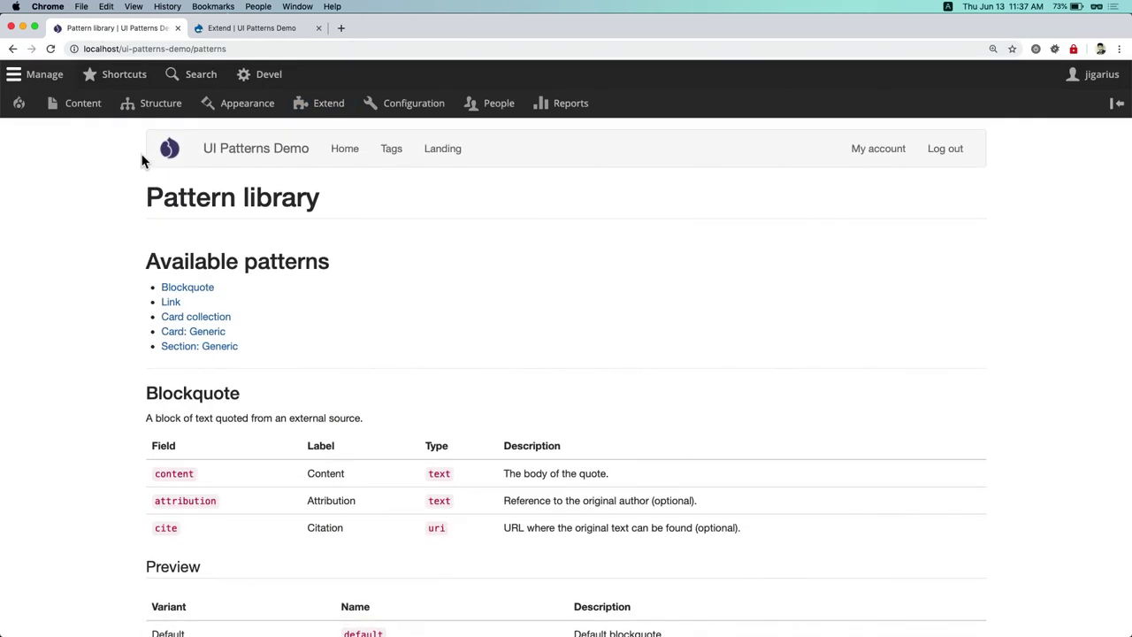
Open the 'Article 3: Charlie' article from the admin Content list
left_click(88, 104)
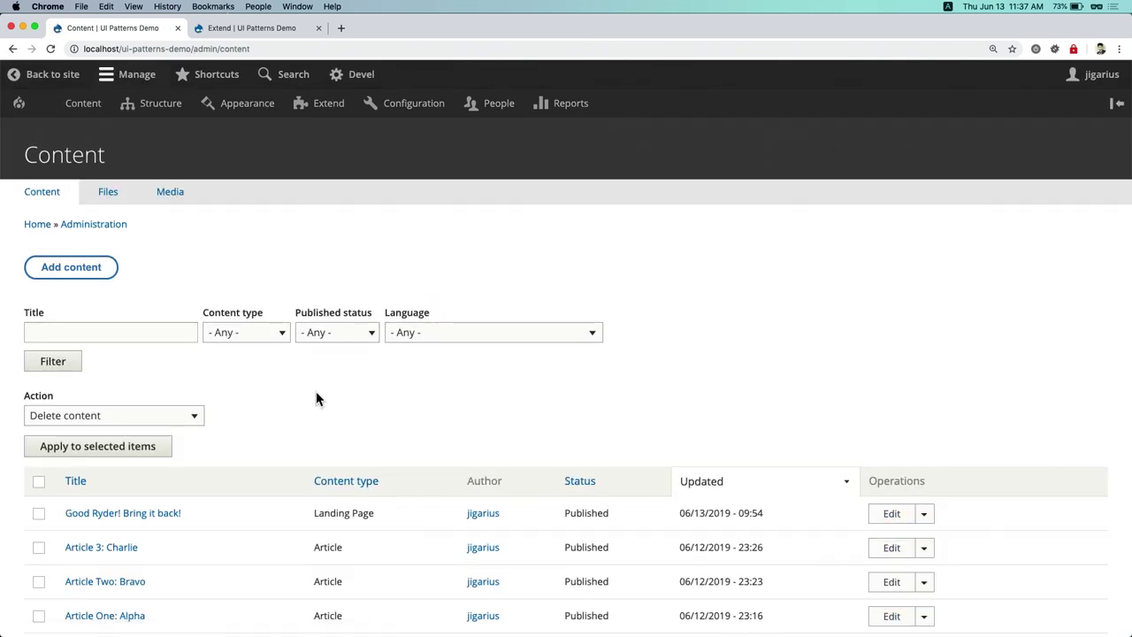
scroll(315, 397, "down", 3)
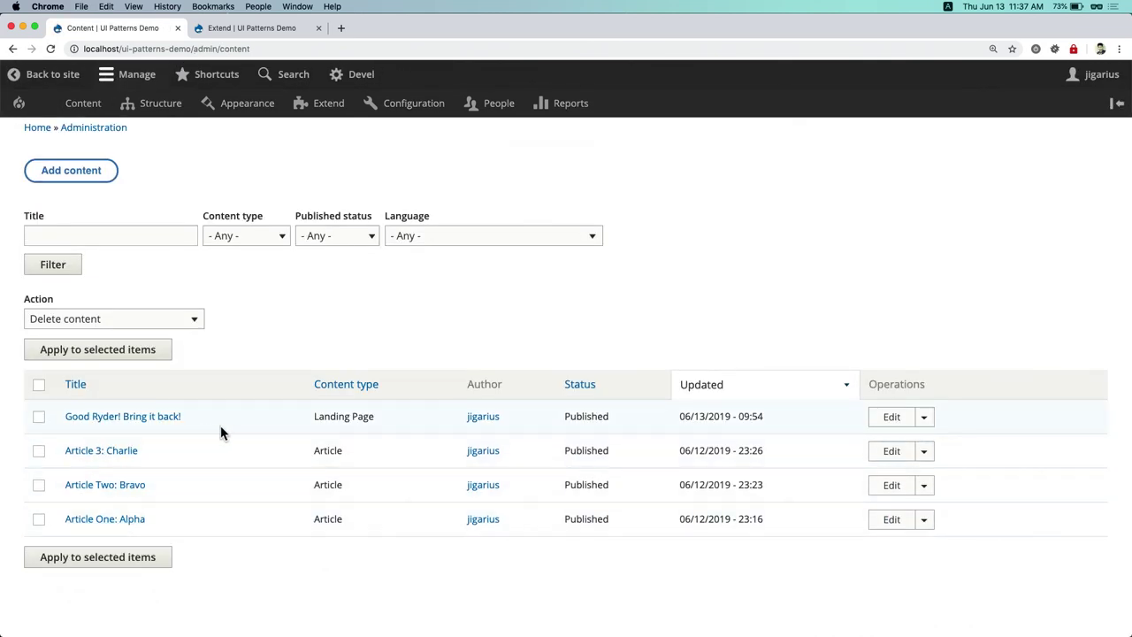
left_click(120, 453)
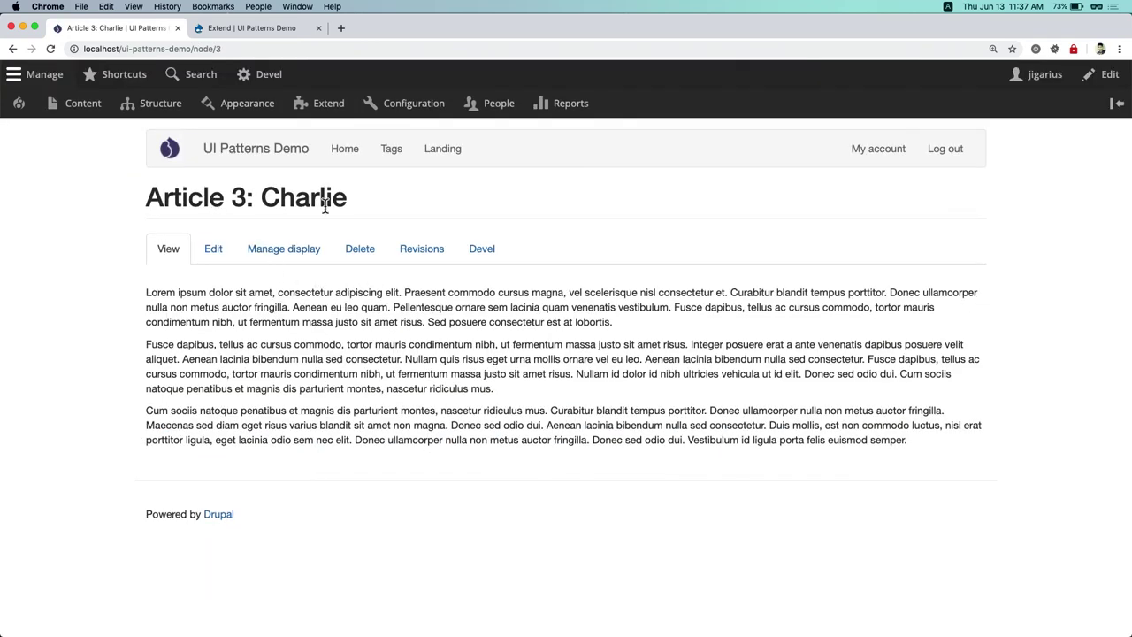
Go to the home page and bring up, then dismiss, the Charlie card image's context menu
left_click(341, 148)
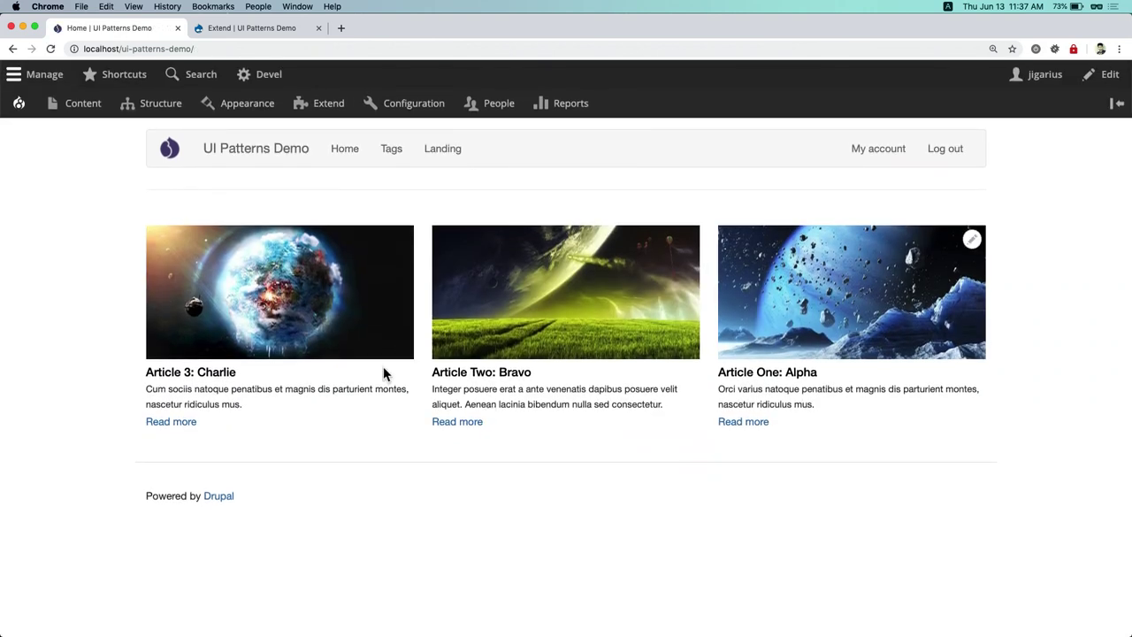
right_click(221, 293)
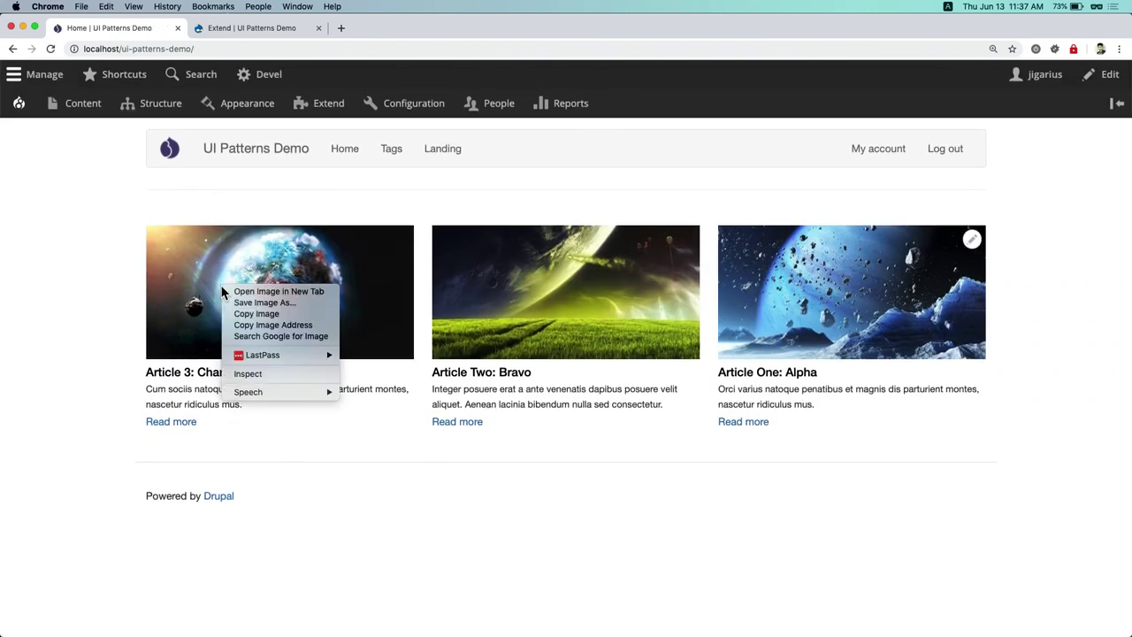
key("Escape")
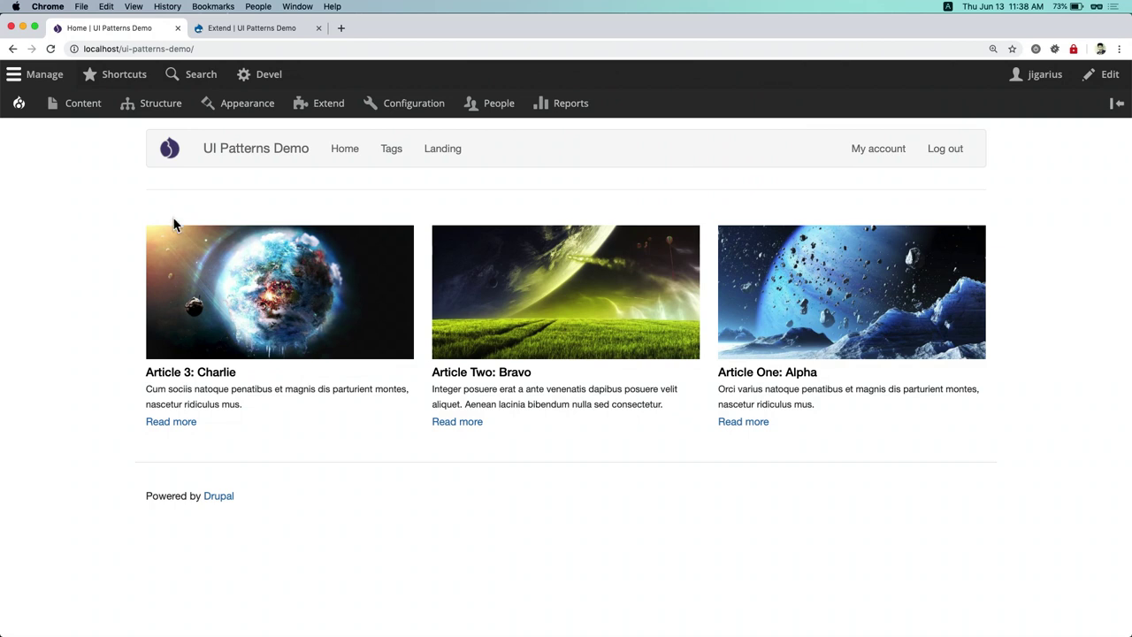
Open the Paragraph types list and point out the Blockquote and Card collection types
mouse_move(152, 100)
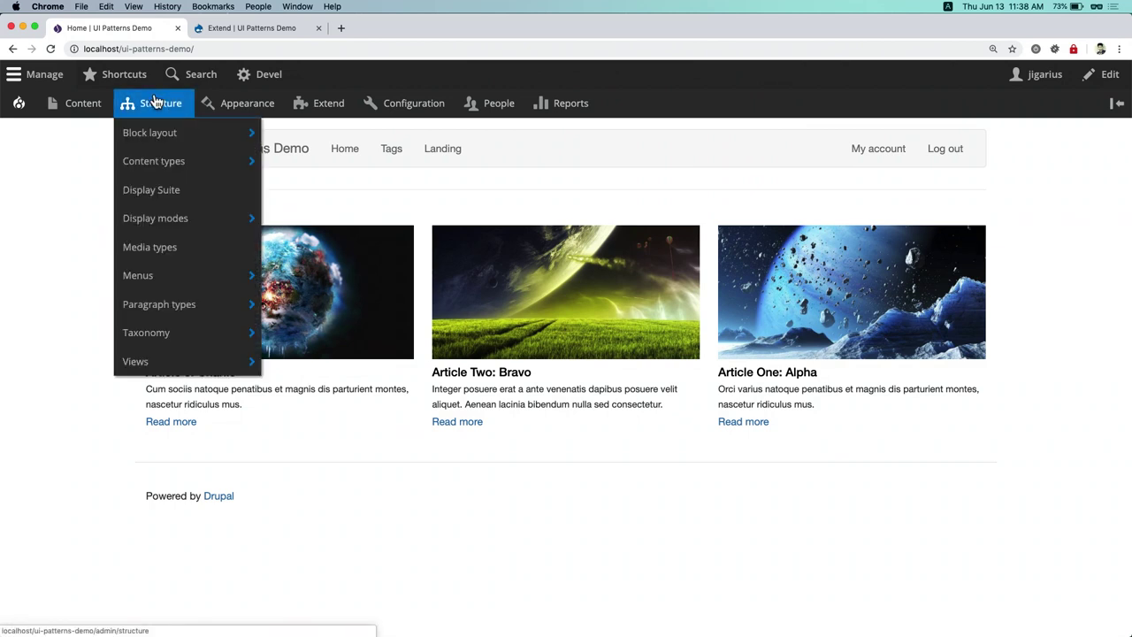
mouse_move(167, 314)
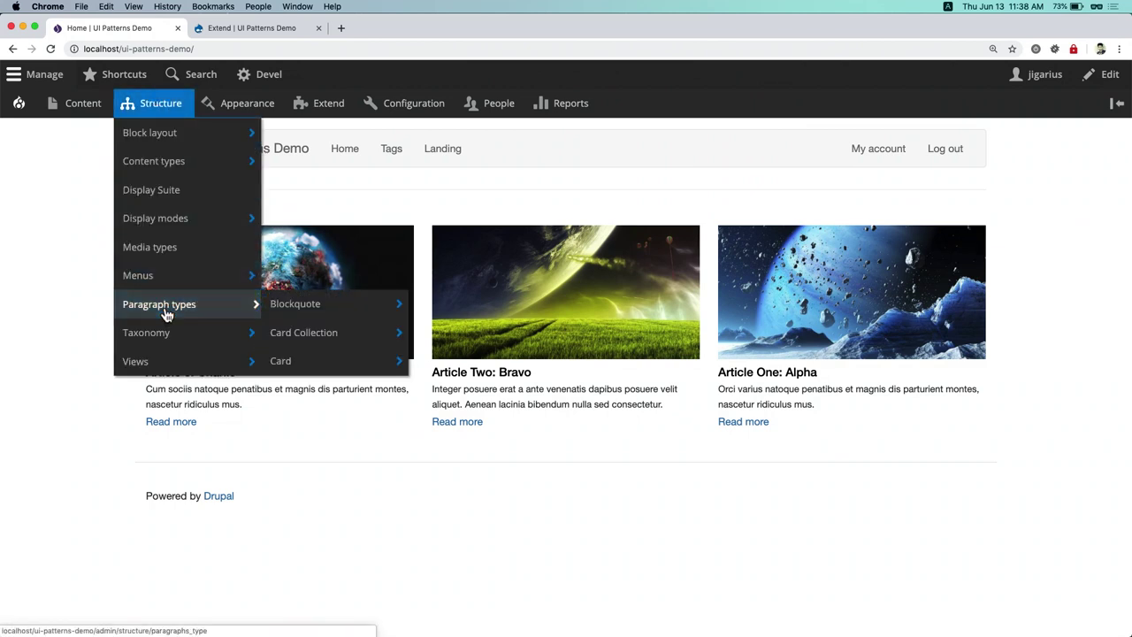
left_click(167, 313)
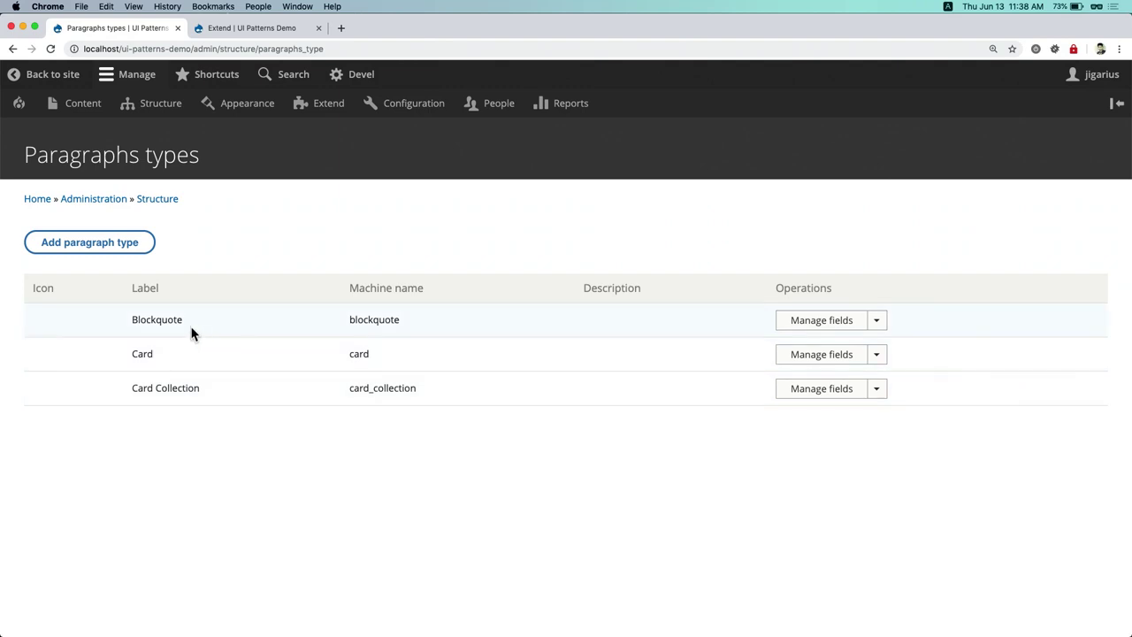
double_click(139, 319)
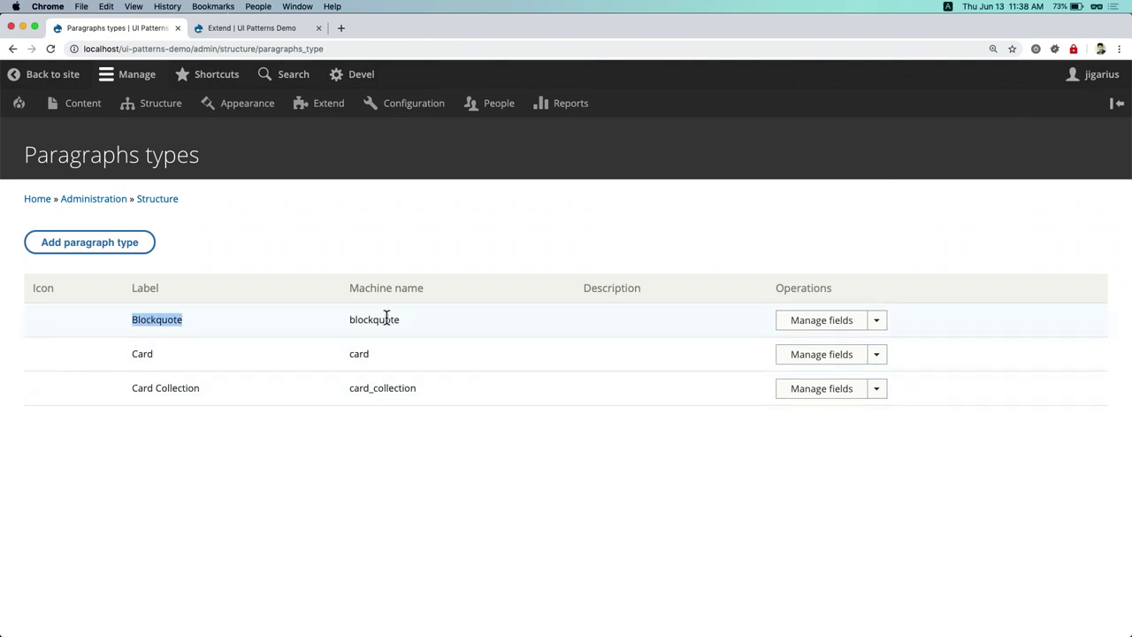
double_click(140, 354)
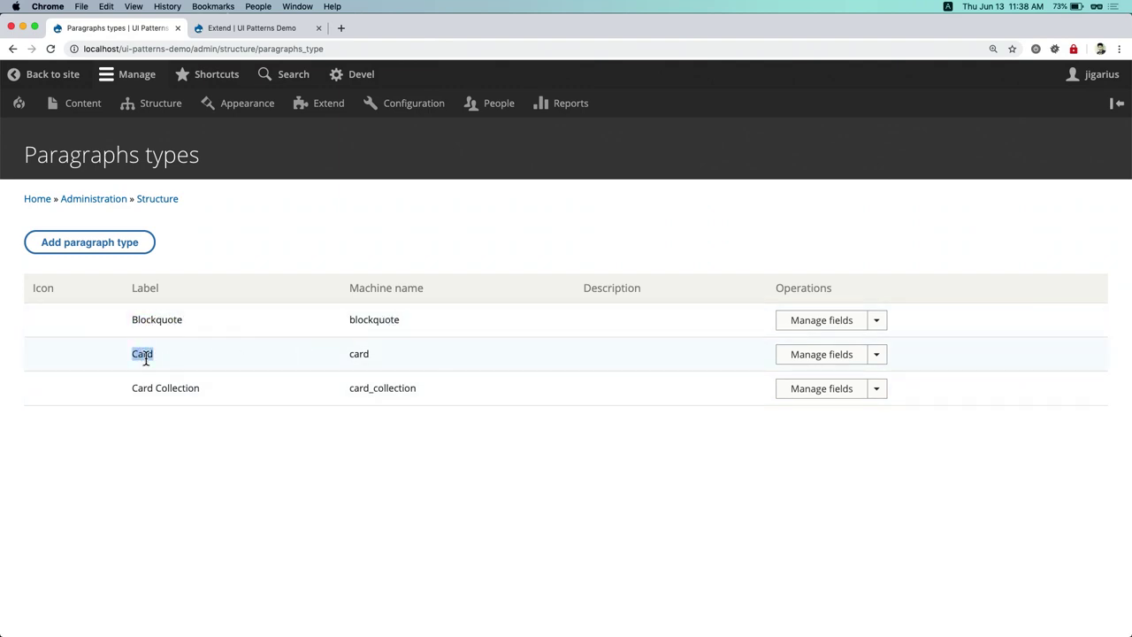
double_click(180, 387)
left_click(534, 367)
Review the Blockquote paragraph's fields and its Manage display layout
left_click(807, 321)
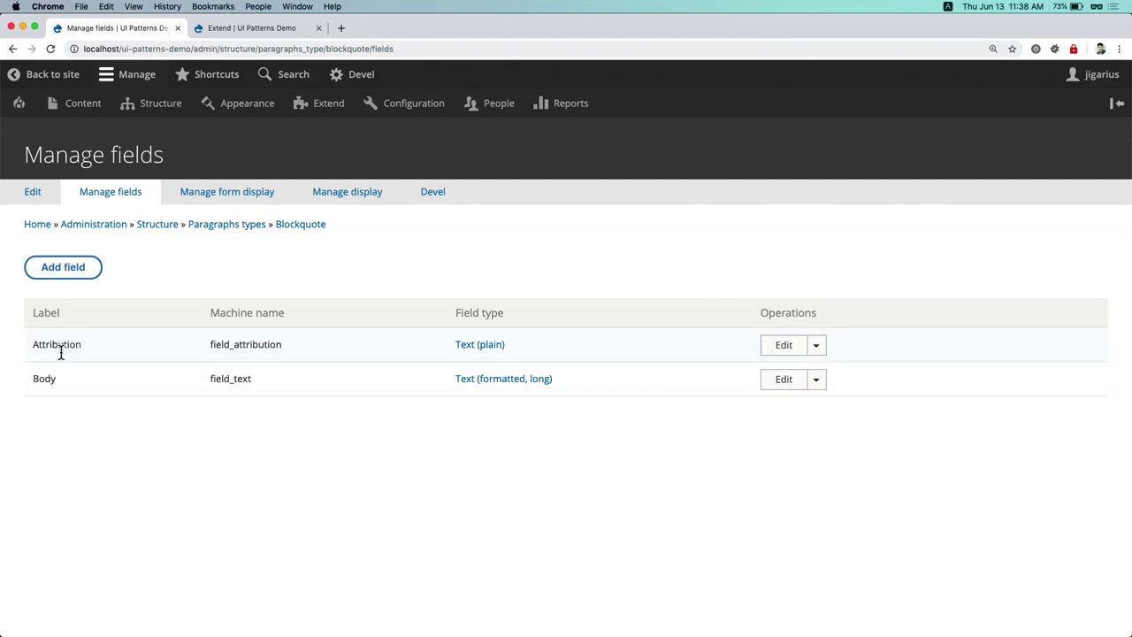
left_click(349, 195)
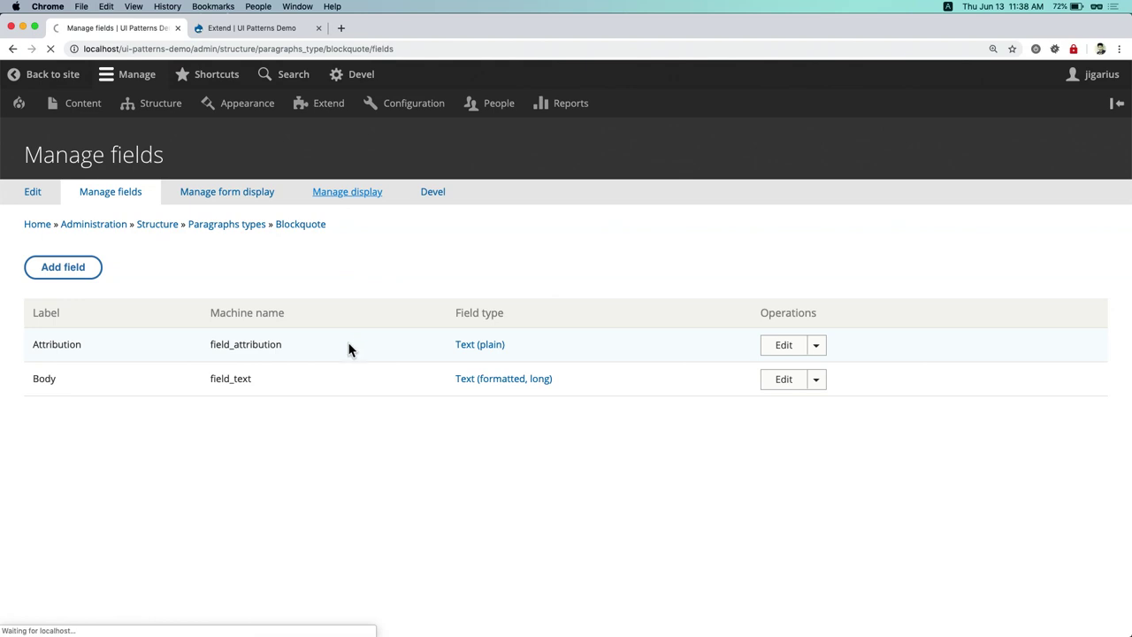
scroll(212, 349, "down", 5)
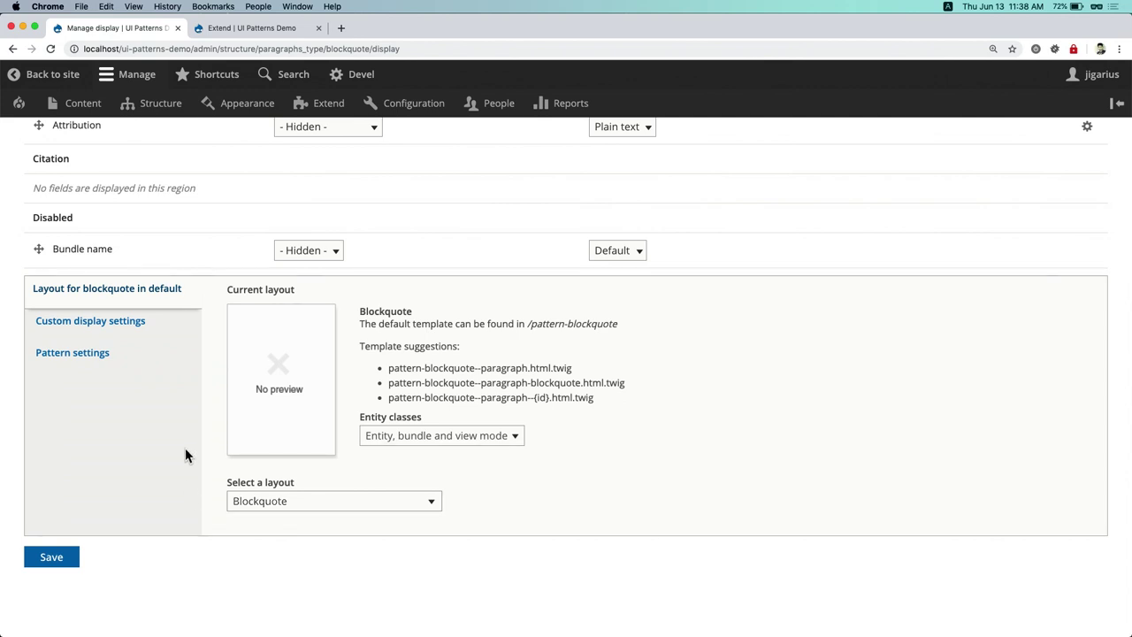
scroll(186, 455, "up", 3)
scroll(185, 448, "up", 1)
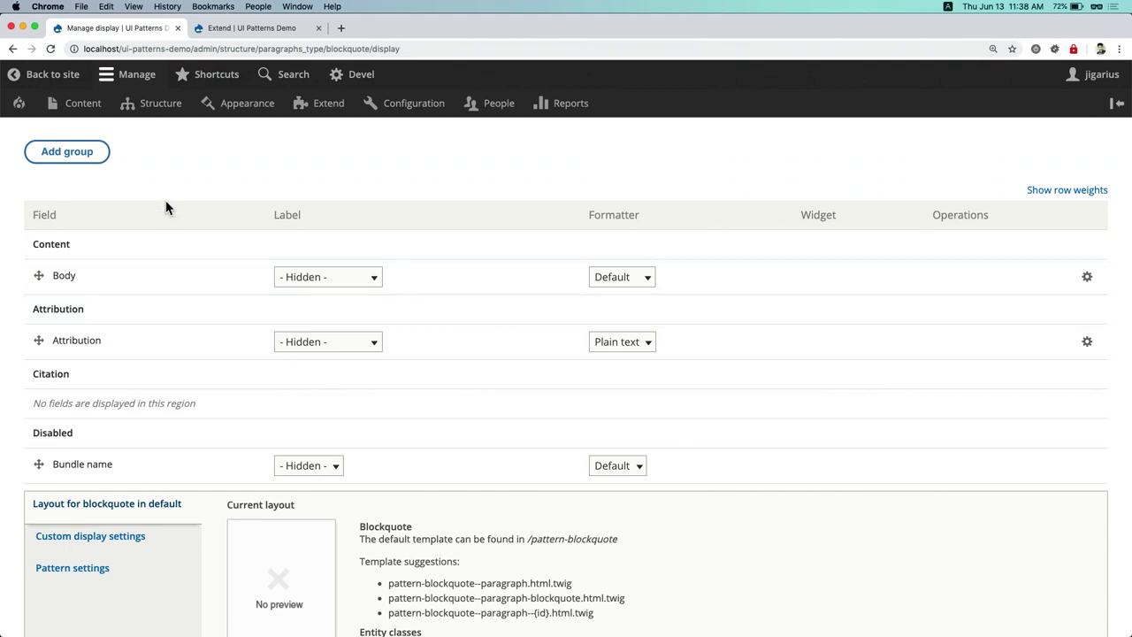
Open Card Collection's fields and point out the field_paragraphs and field_title machine names
left_click(12, 48)
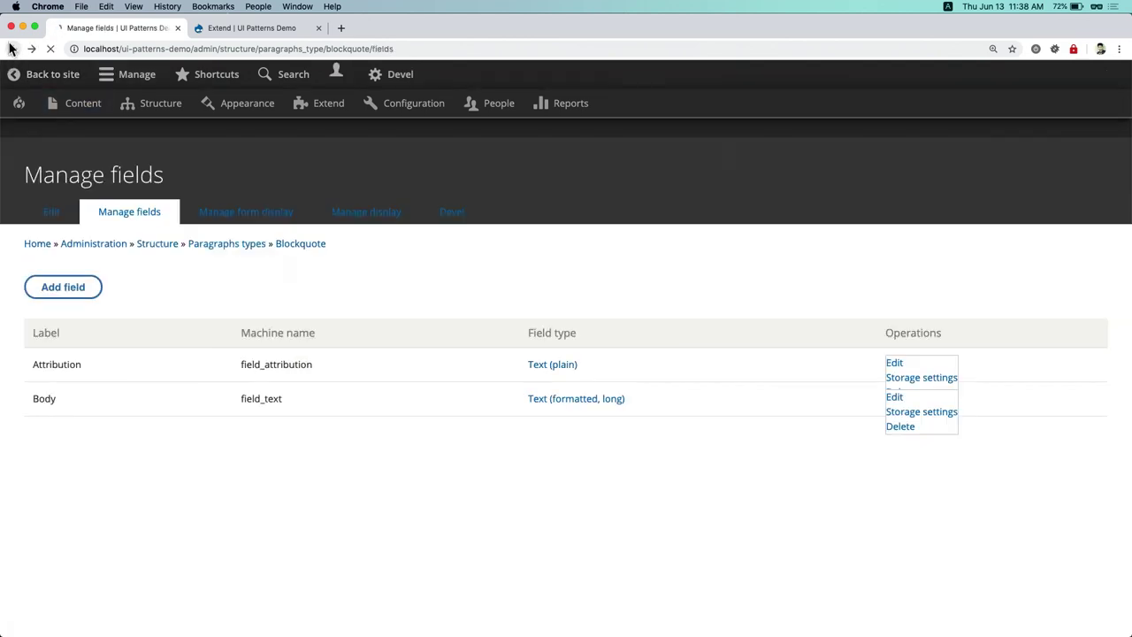
left_click(252, 226)
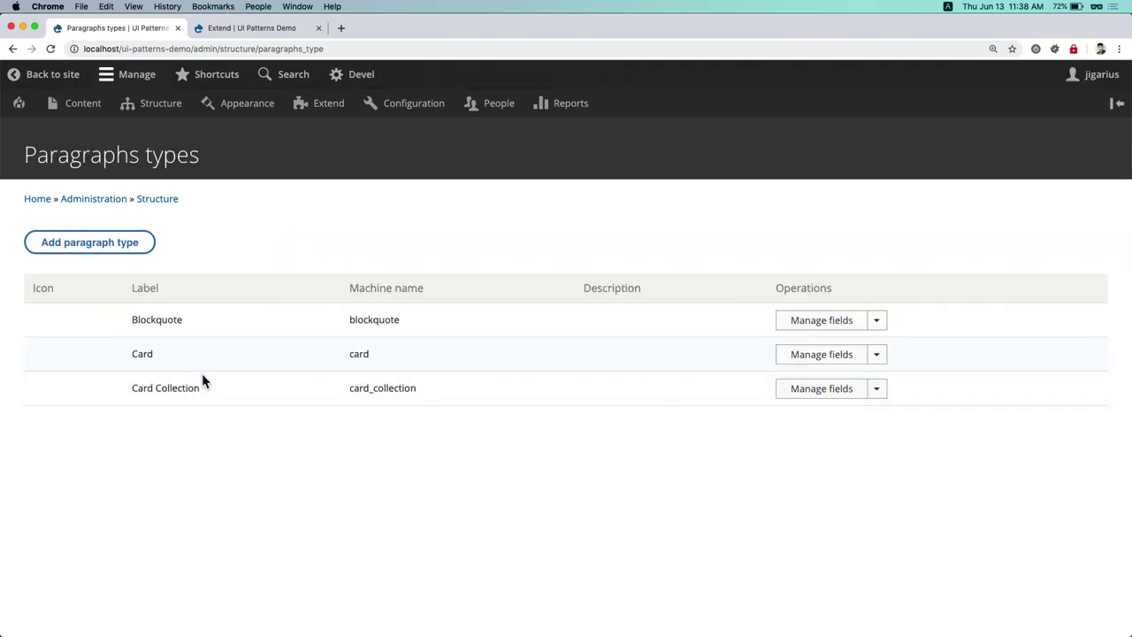
left_click(783, 397)
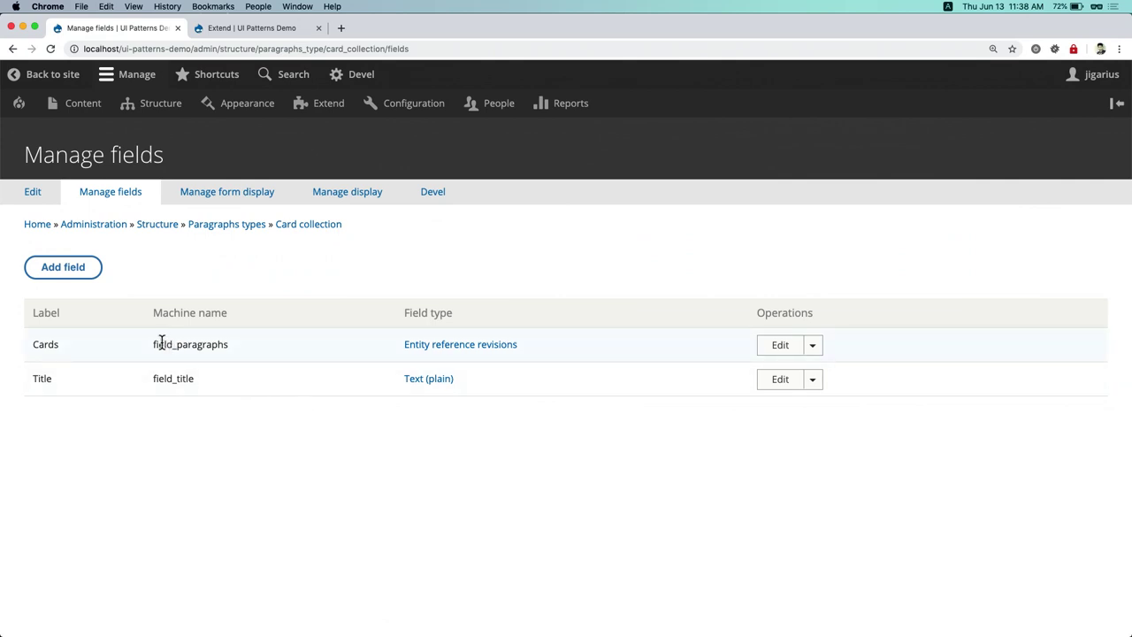
double_click(170, 345)
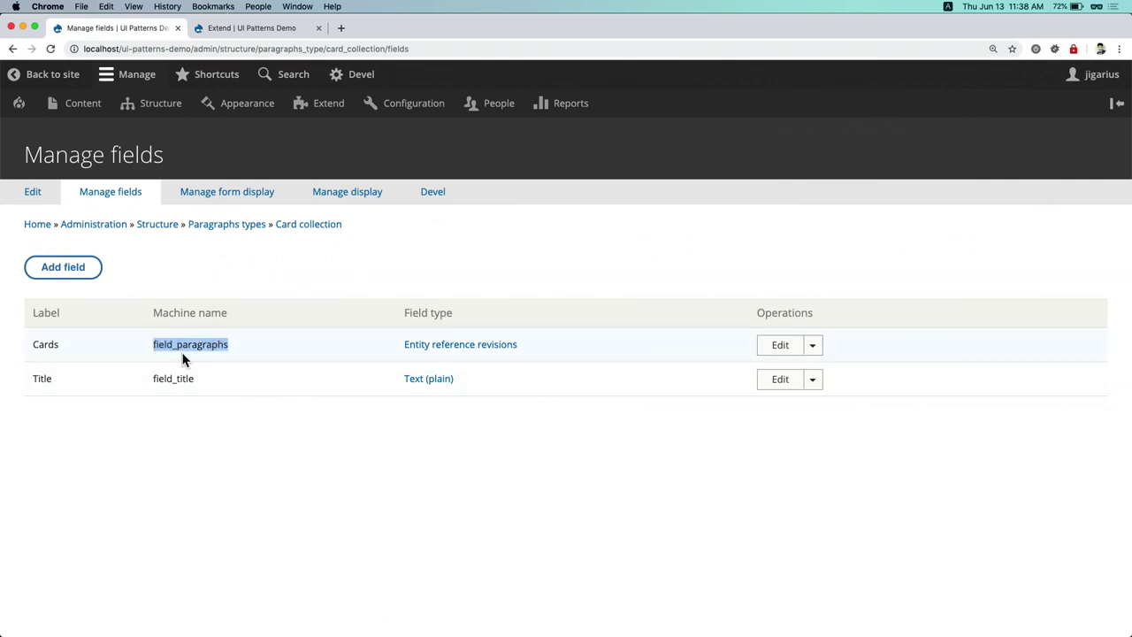
left_click(152, 351)
double_click(186, 342)
left_click(206, 348)
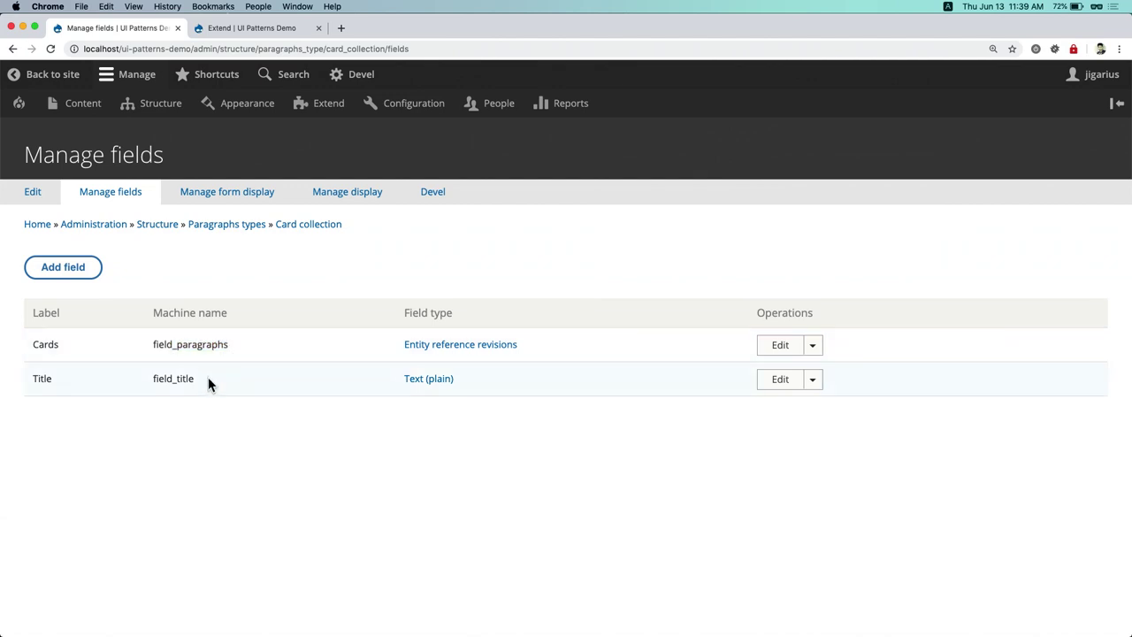
double_click(176, 378)
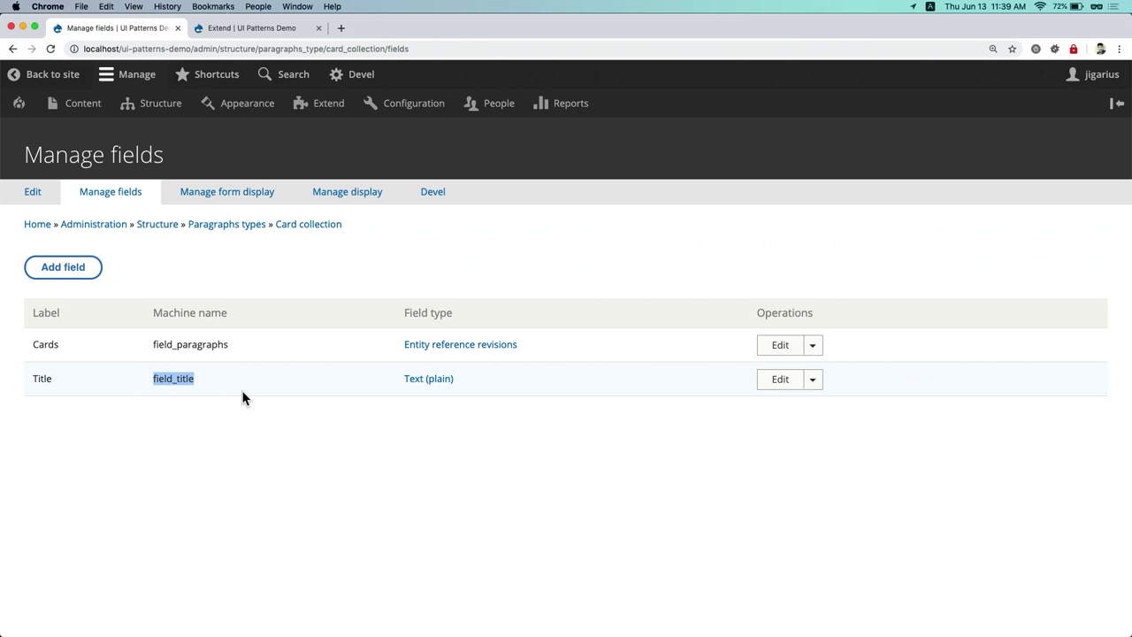
left_click(297, 275)
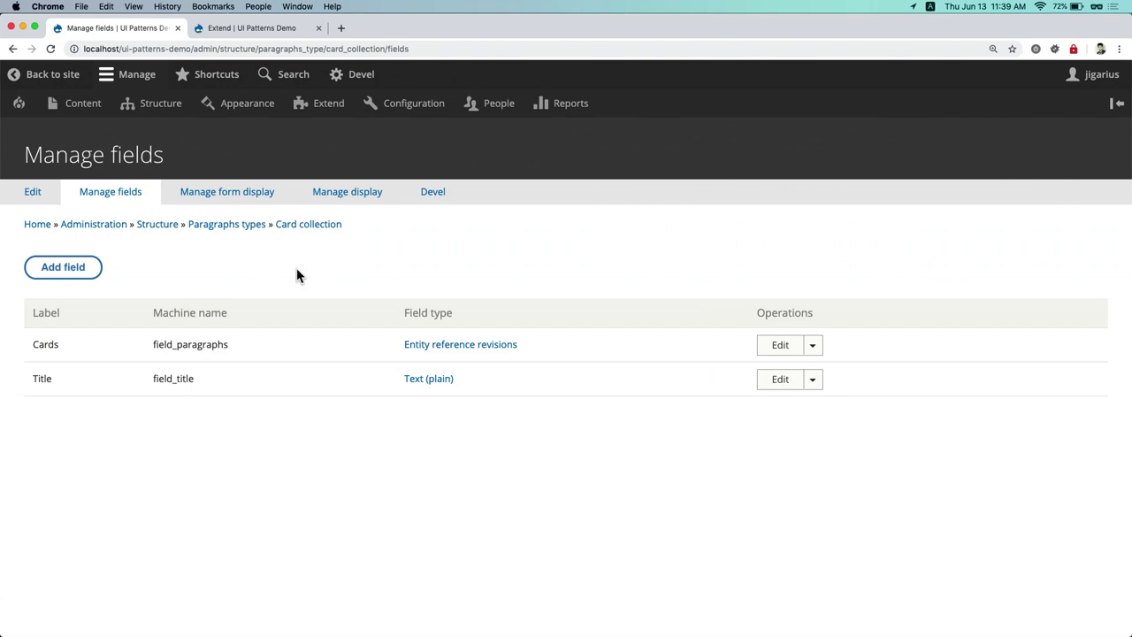
Open the Landing Page content type's field list and locate field_sections
mouse_move(142, 107)
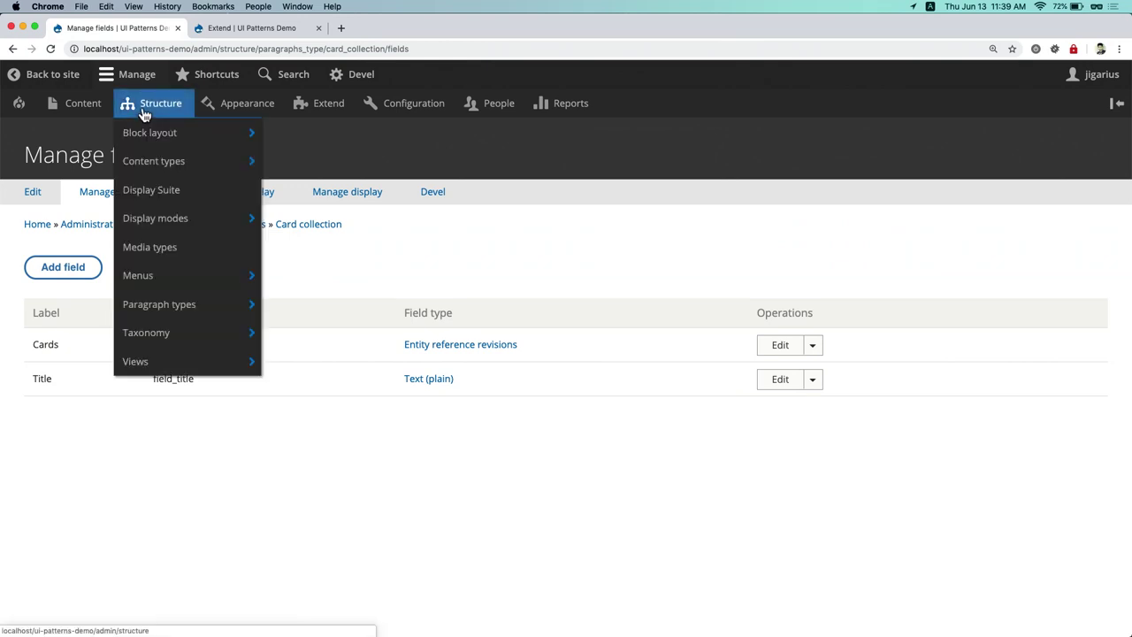
mouse_move(157, 175)
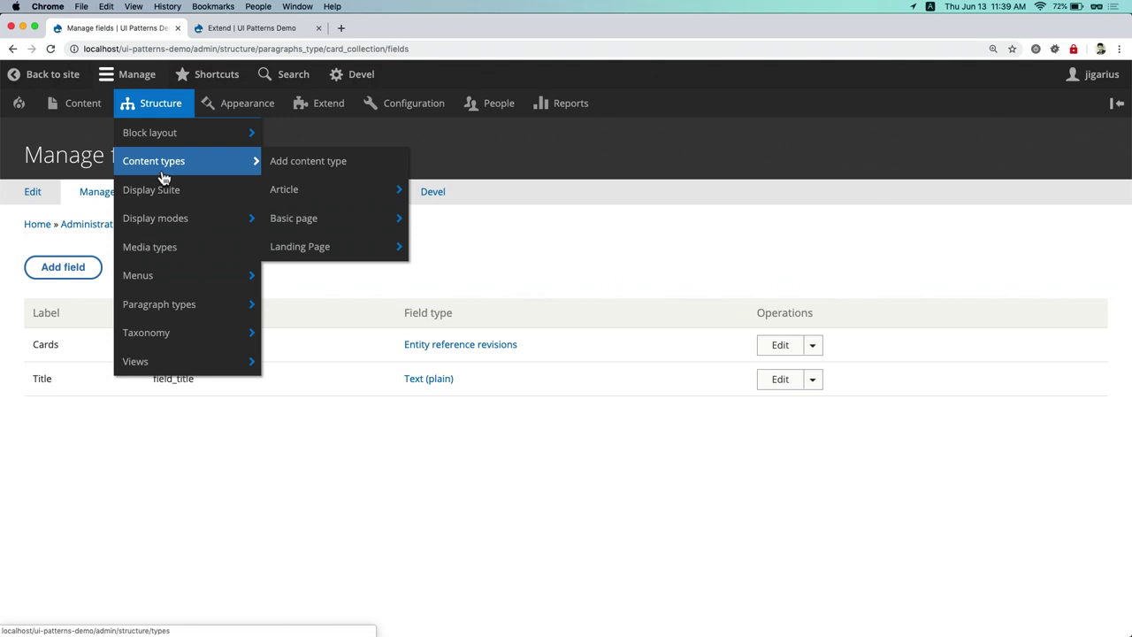
left_click(330, 254)
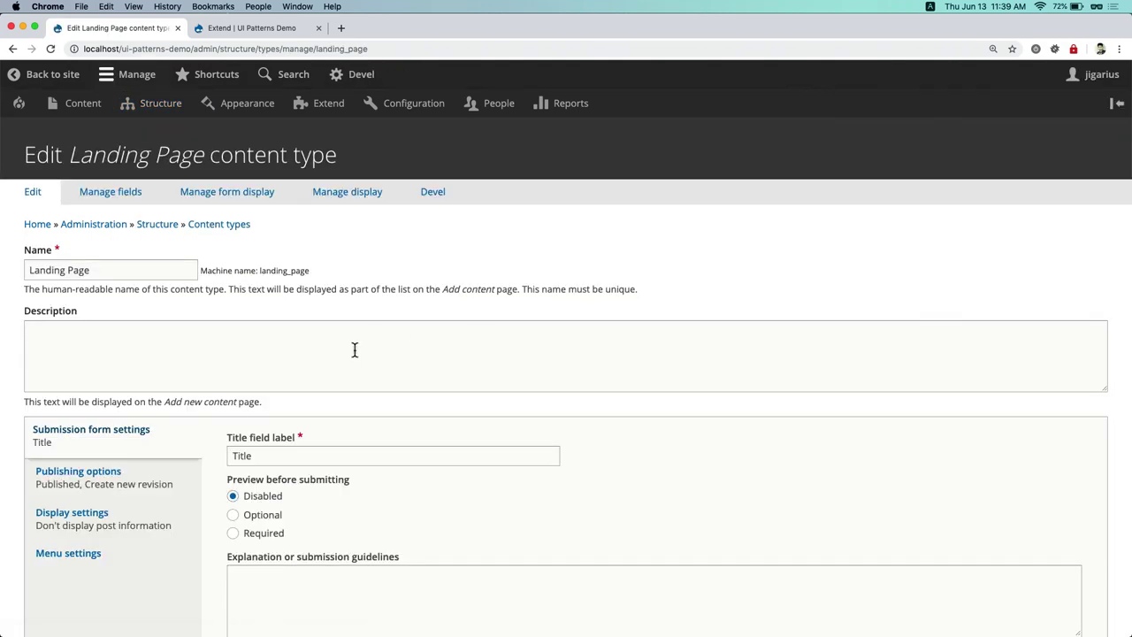
left_click(131, 196)
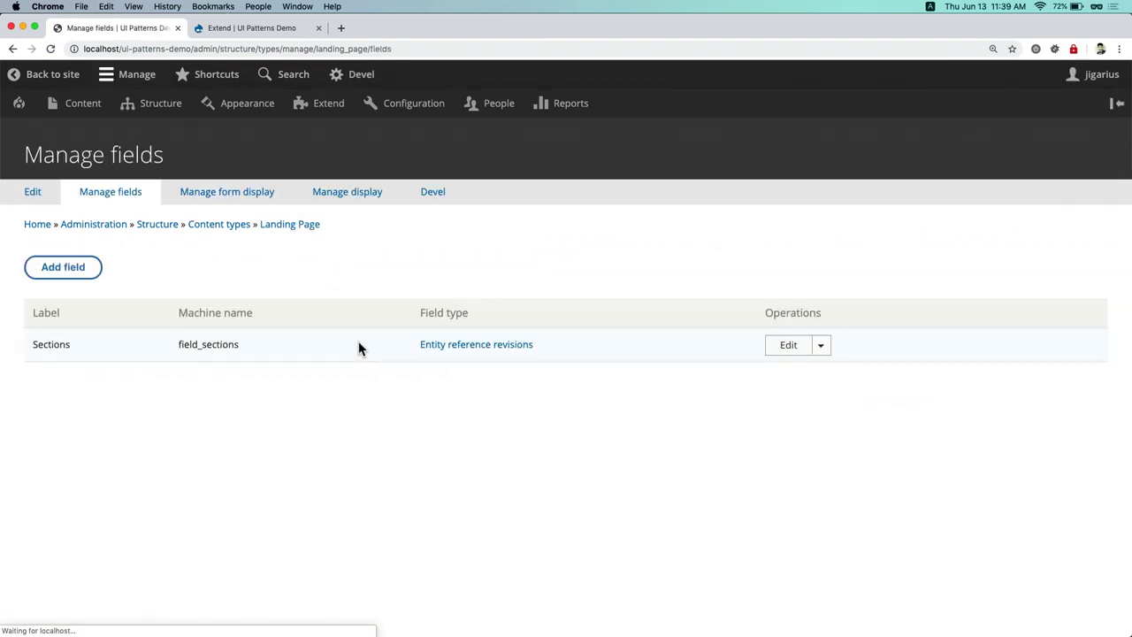
double_click(186, 345)
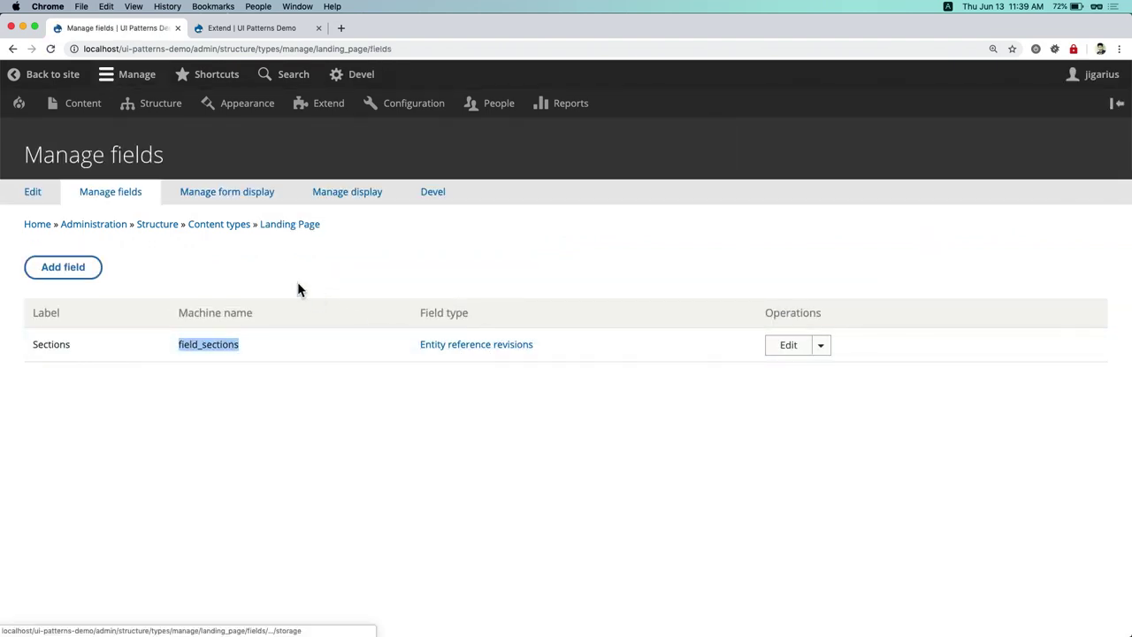
Check the Sections field's allowed paragraph types, then go to the Content list
left_click(795, 346)
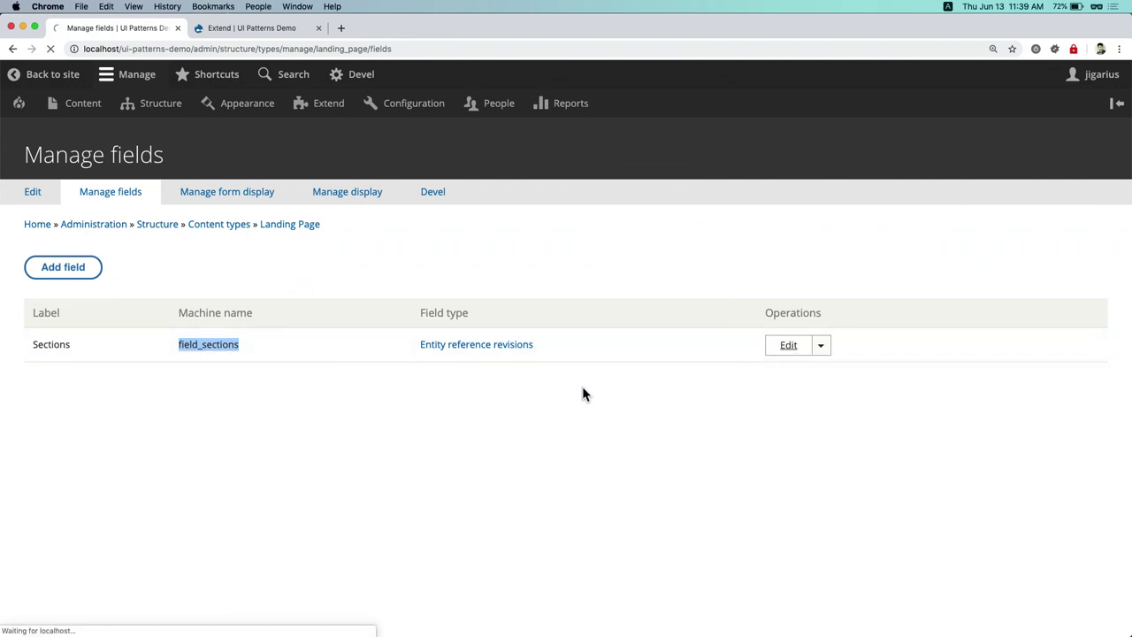
scroll(584, 391, "down", 5)
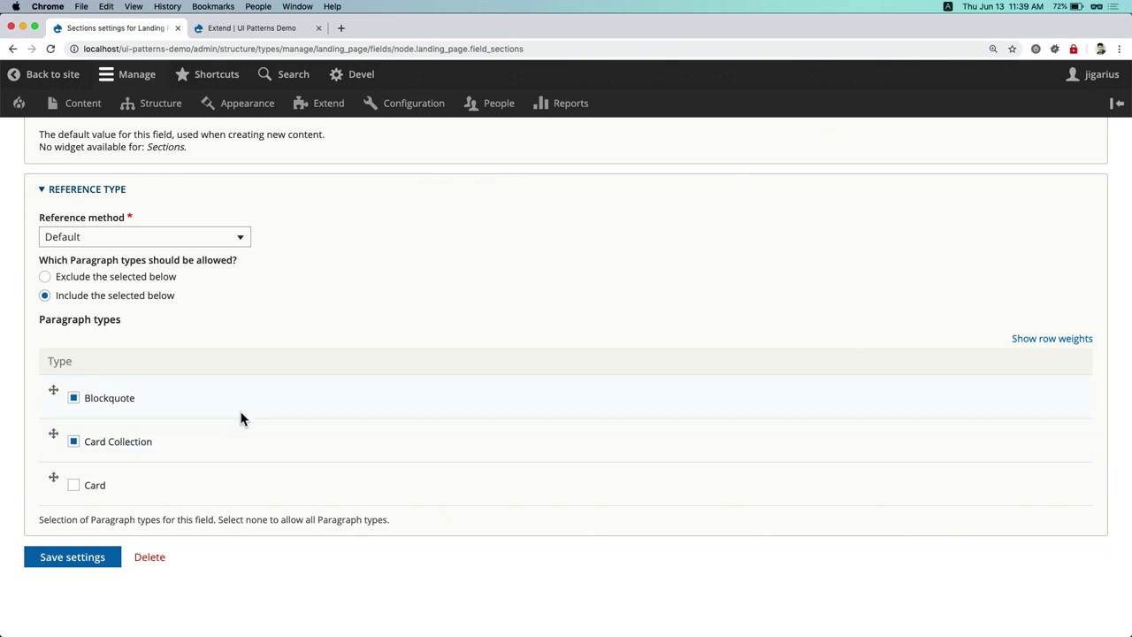
left_click(87, 112)
Edit 'Good Ryder! Bring it back!' and review its existing blockquote and Ryder's photos sections
scroll(360, 488, "down", 3)
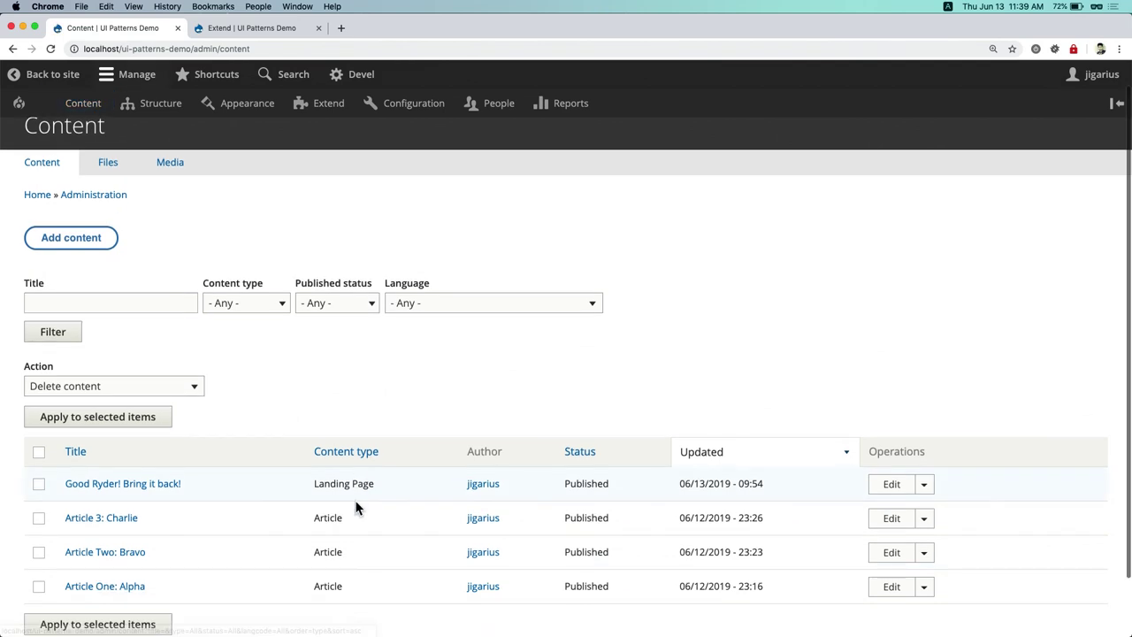
left_click(894, 419)
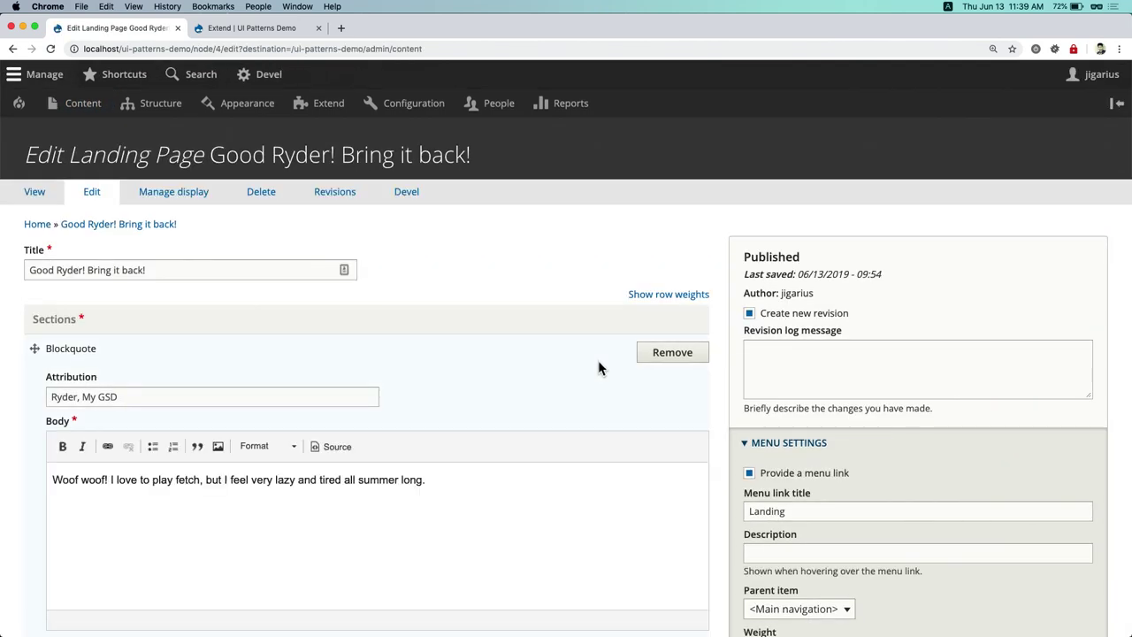
scroll(437, 335, "down", 3)
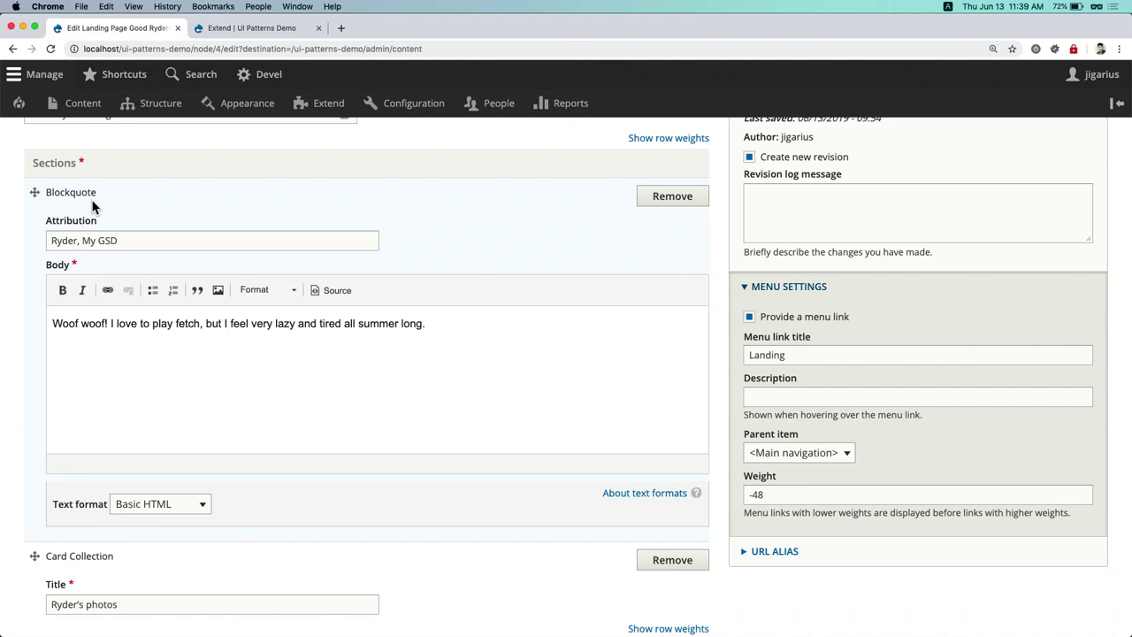
scroll(93, 208, "down", 1)
left_click(151, 210)
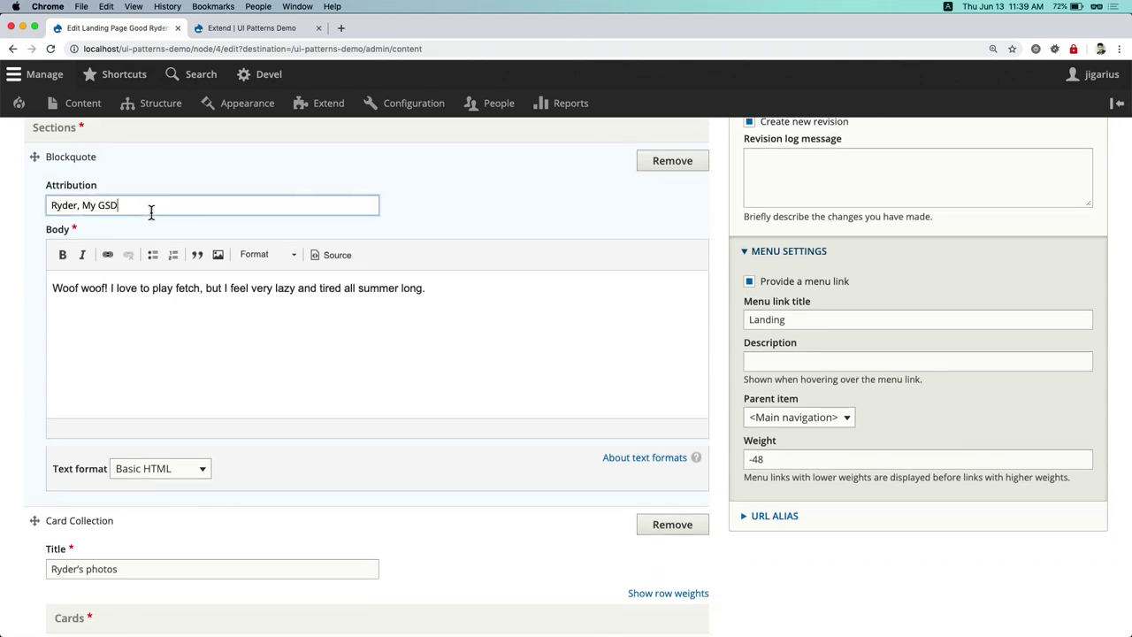
left_click(163, 339)
scroll(165, 336, "down", 5)
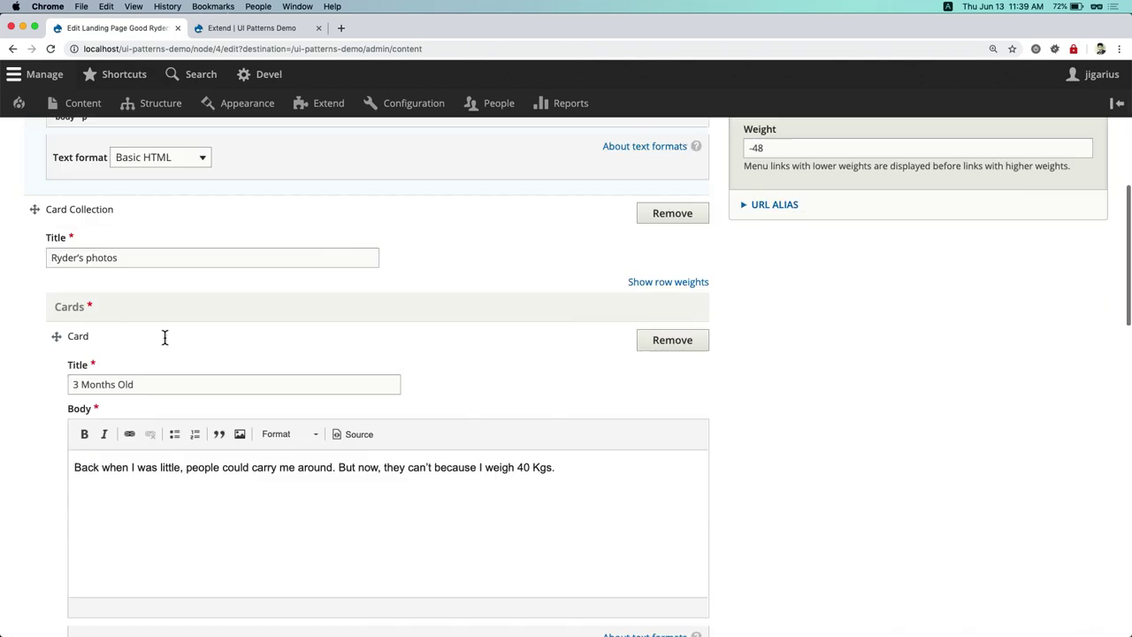
scroll(164, 336, "up", 2)
left_click(138, 268)
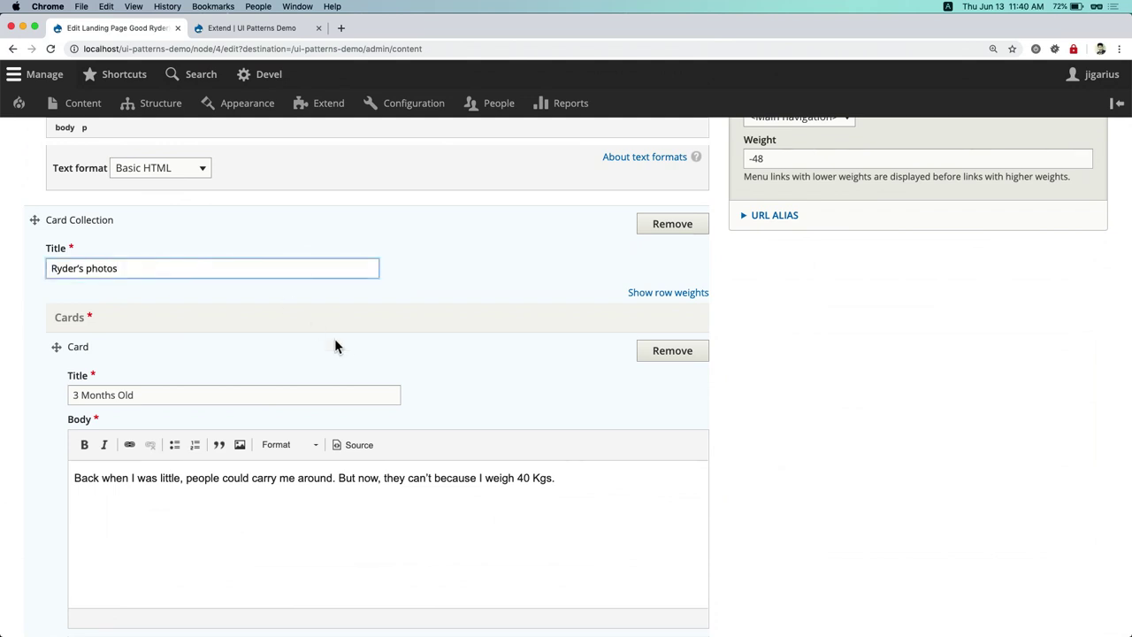
scroll(339, 345, "down", 3)
scroll(316, 409, "down", 10)
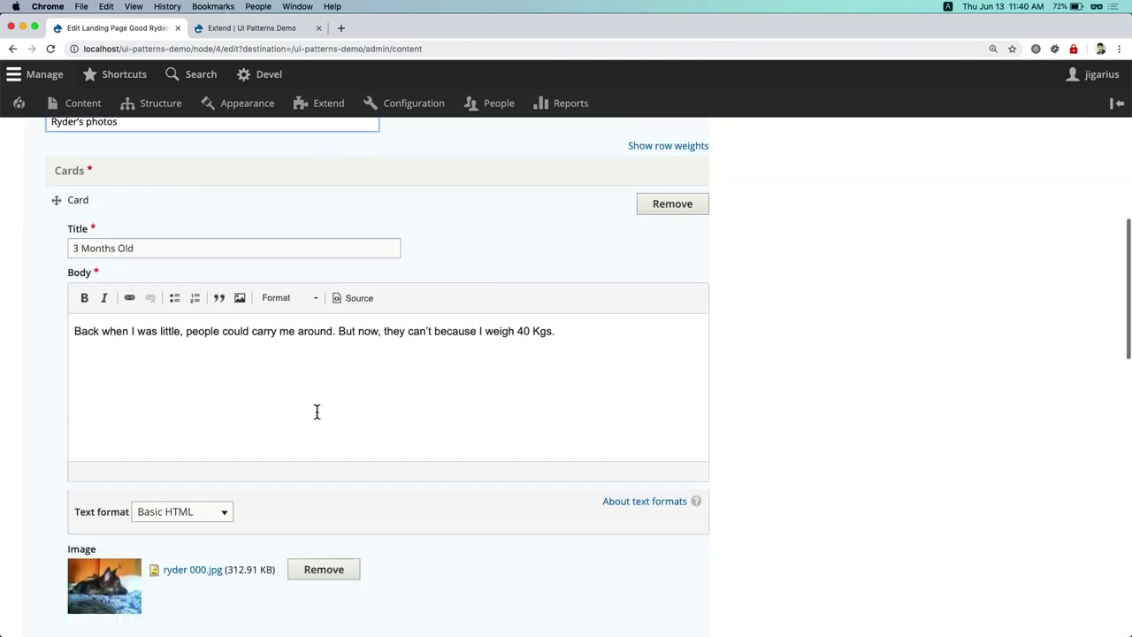
scroll(316, 416, "down", 5)
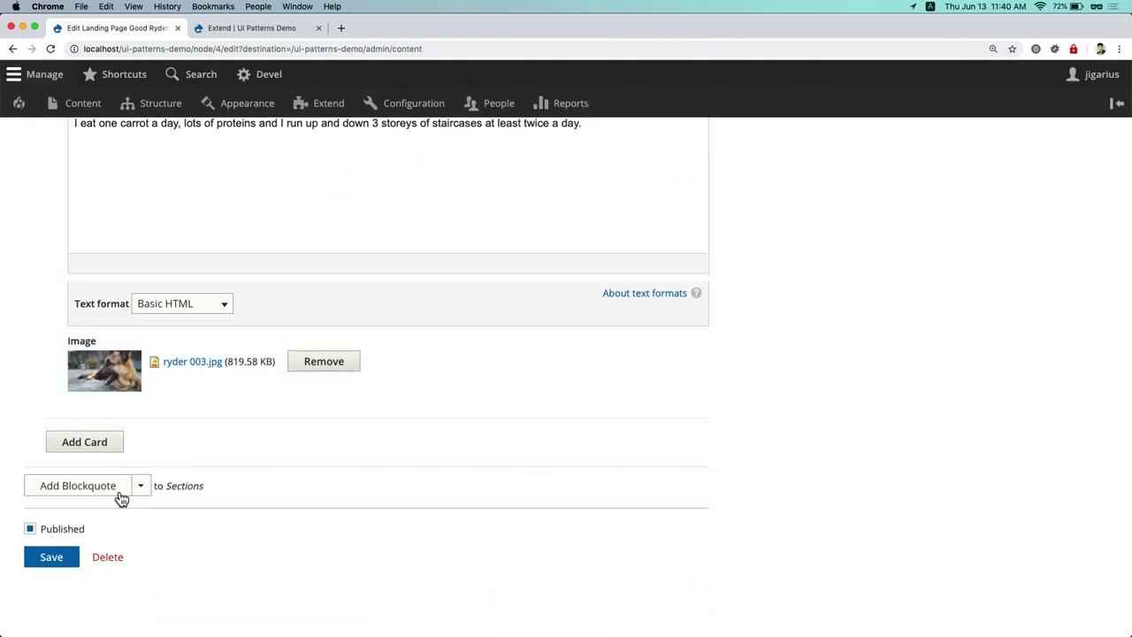
Add a new Blockquote section to the landing page
left_click(144, 491)
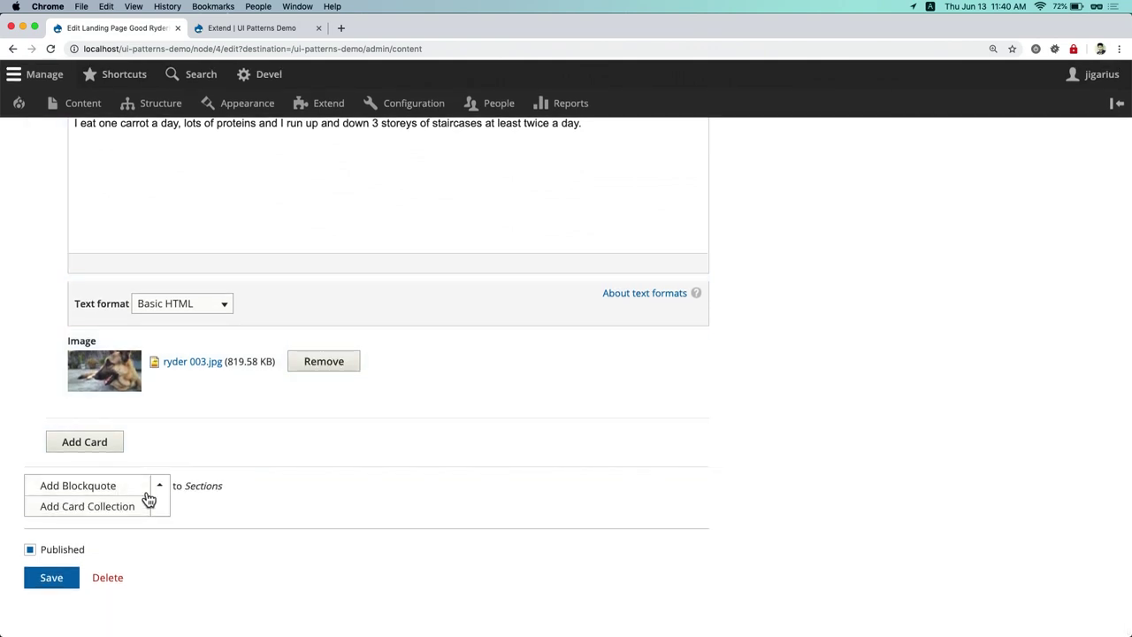
left_click(94, 488)
scroll(297, 525, "down", 2)
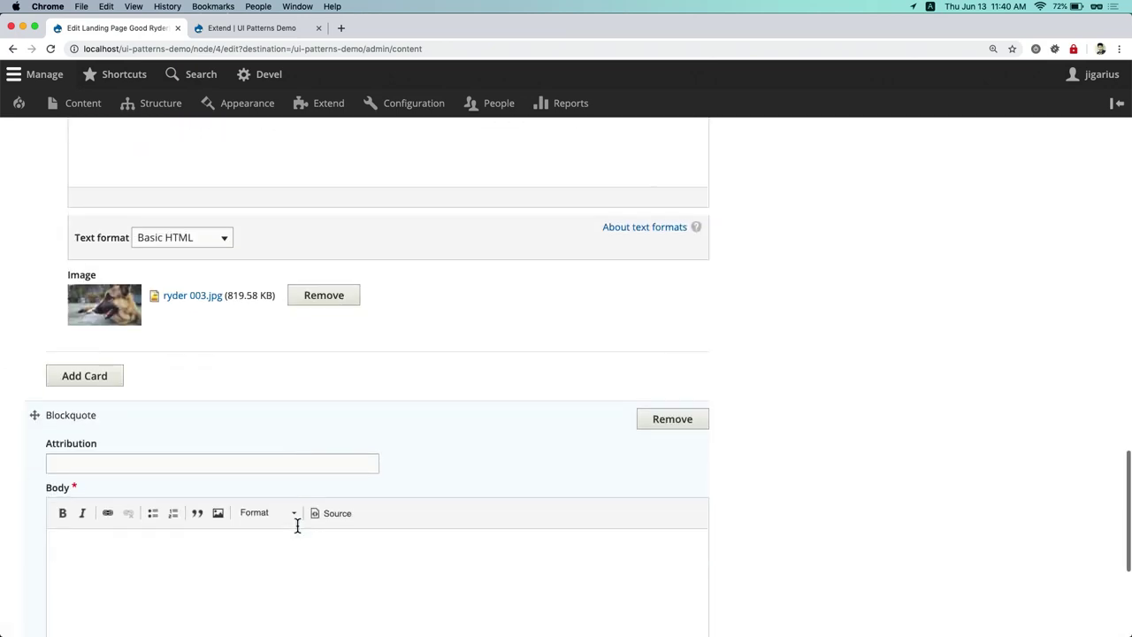
Enter 'Julius Caesar' as the attribution and 'Vini Vidi Vici' as the body
left_click(257, 349)
type("Julius")
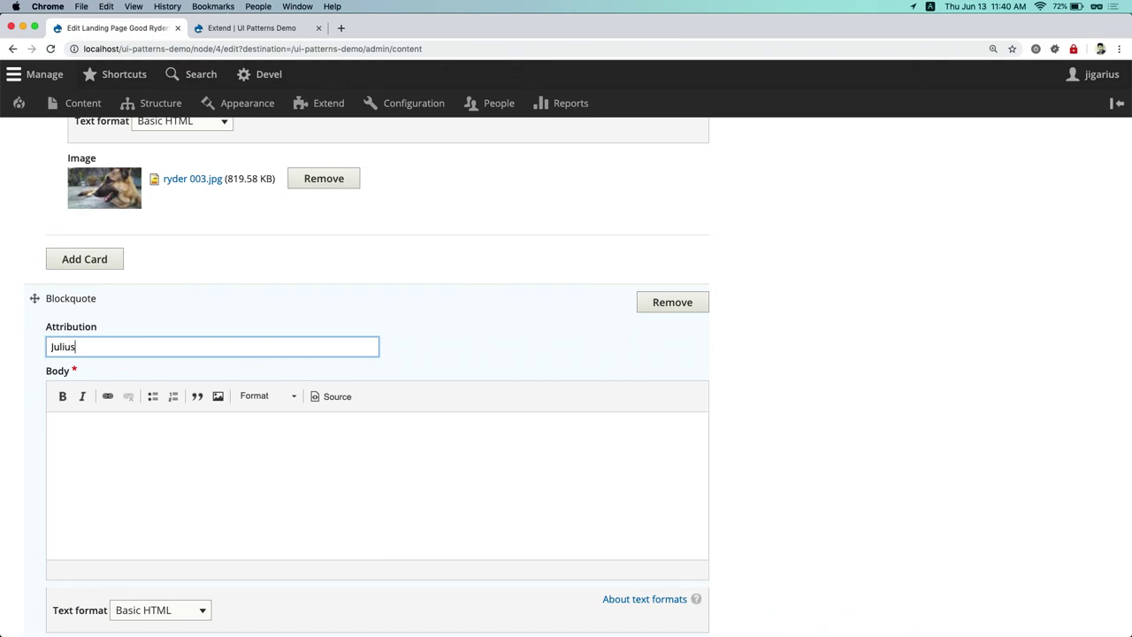
type(" Caesar")
left_click(52, 429)
type("Vini Vidi Vici")
scroll(130, 493, "down", 4)
Save the landing page and open 'Good Ryder! Bring it back!' from the Content list
left_click(62, 559)
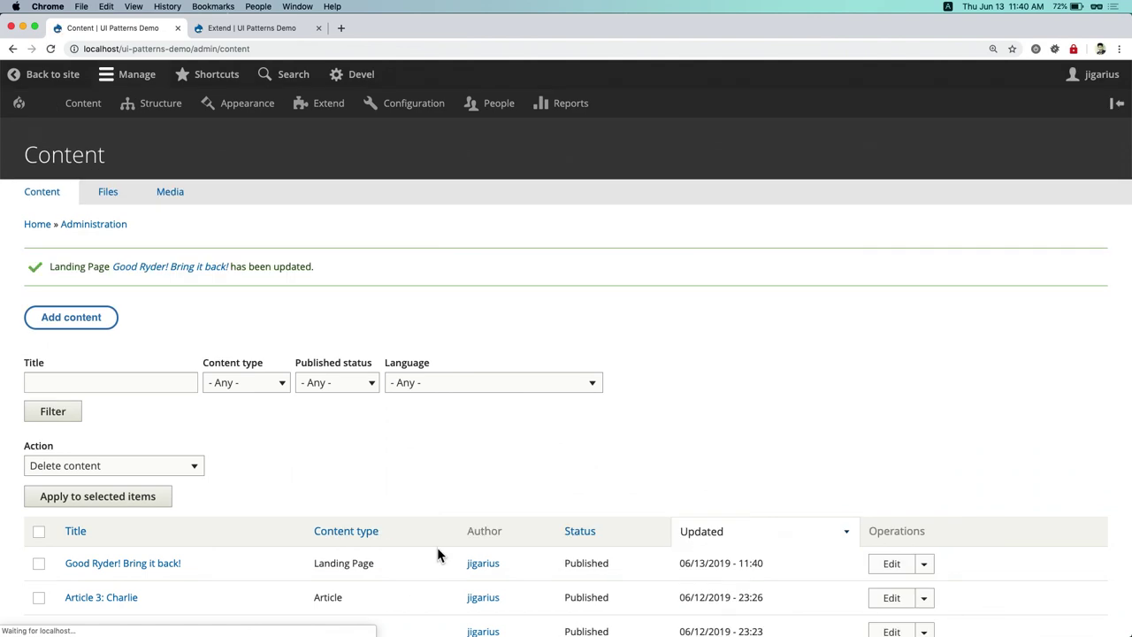
left_click(157, 564)
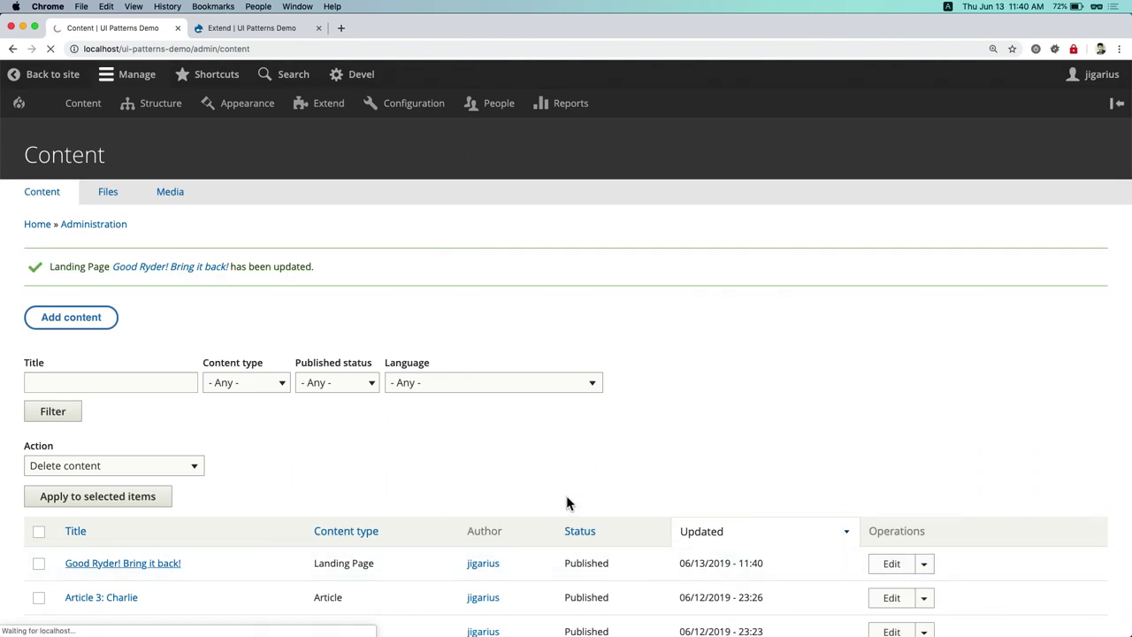
scroll(585, 400, "down", 2)
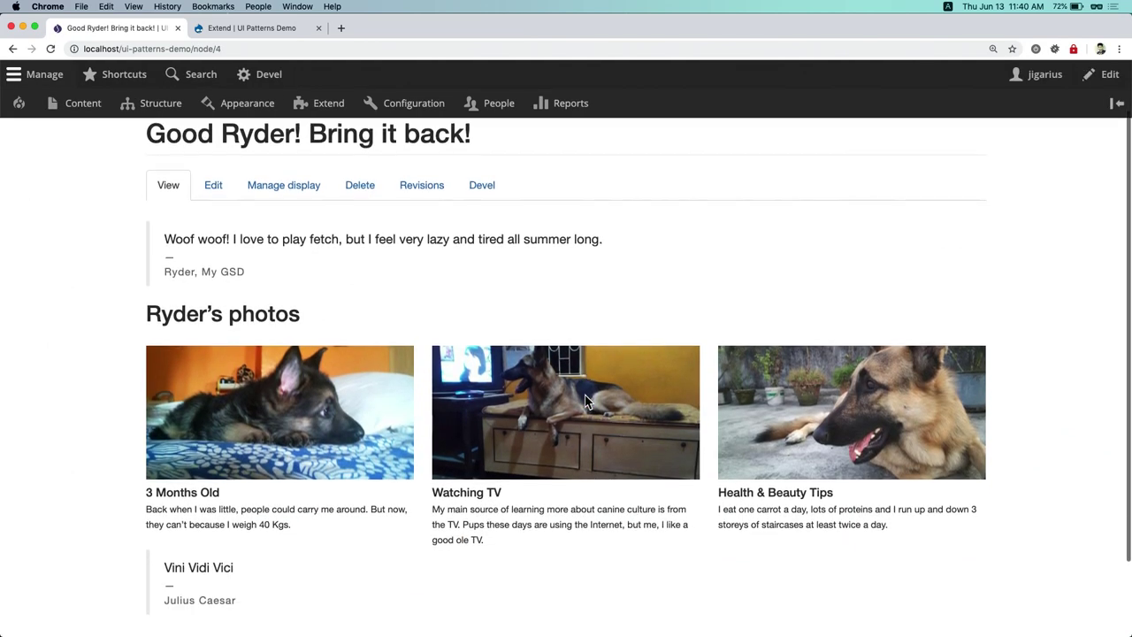
left_click_drag(165, 241, 237, 241)
left_click(239, 241)
scroll(359, 268, "down", 3)
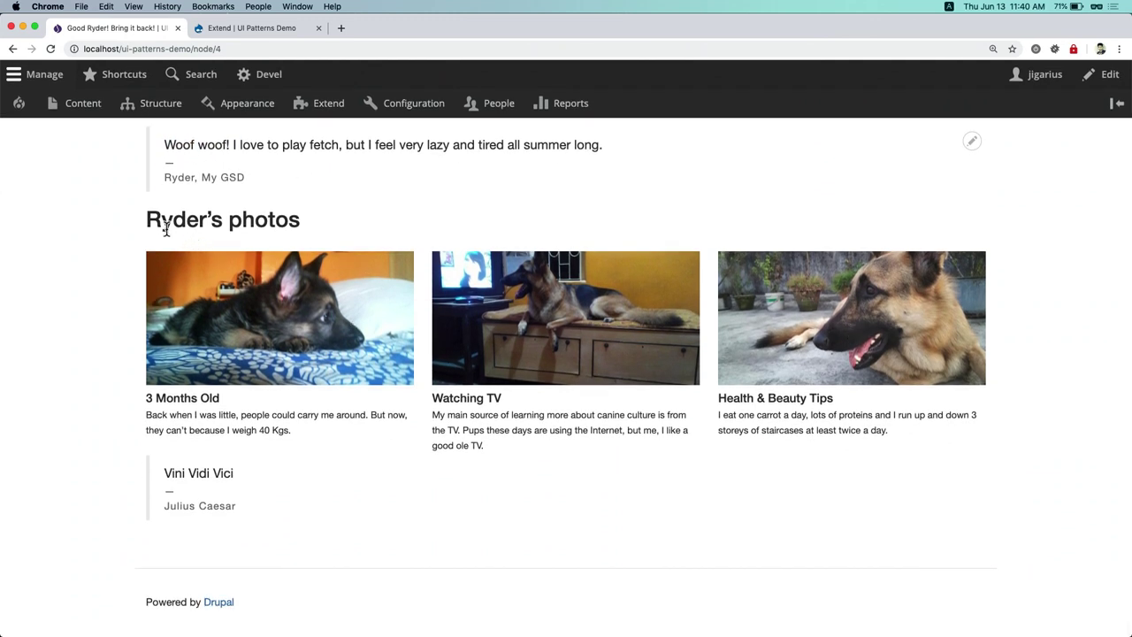
Highlight the Ryder's photos heading and the 'Vini Vidi Vici' quote on the page
left_click_drag(147, 220, 325, 218)
left_click(326, 219)
left_click_drag(165, 475, 272, 493)
left_click(329, 538)
scroll(274, 513, "up", 1)
scroll(275, 513, "up", 3)
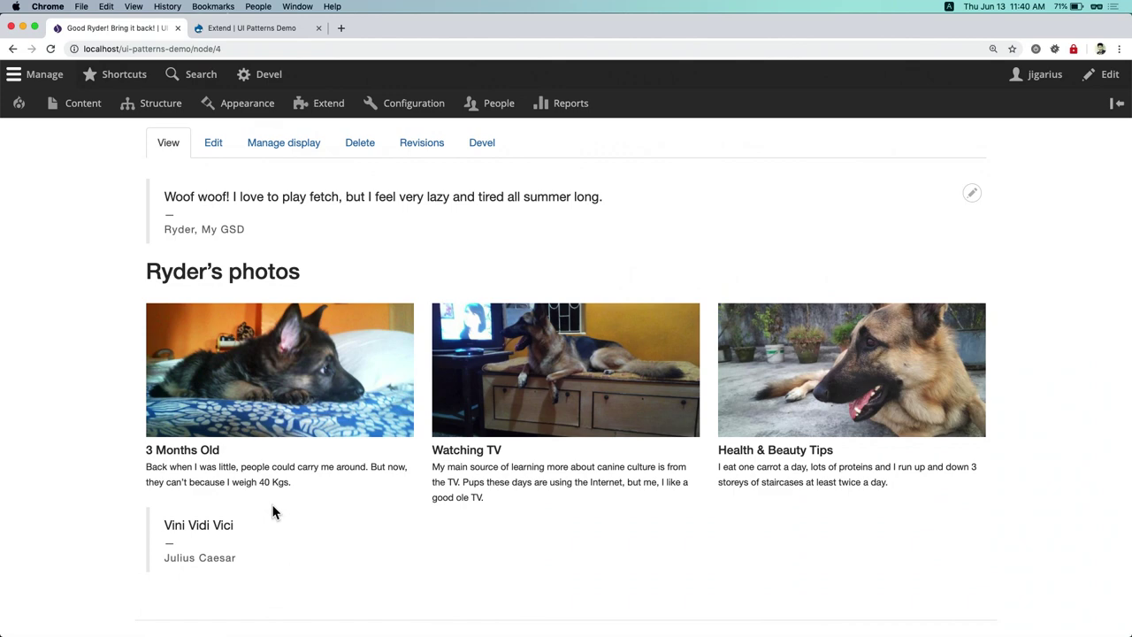
scroll(272, 511, "up", 5)
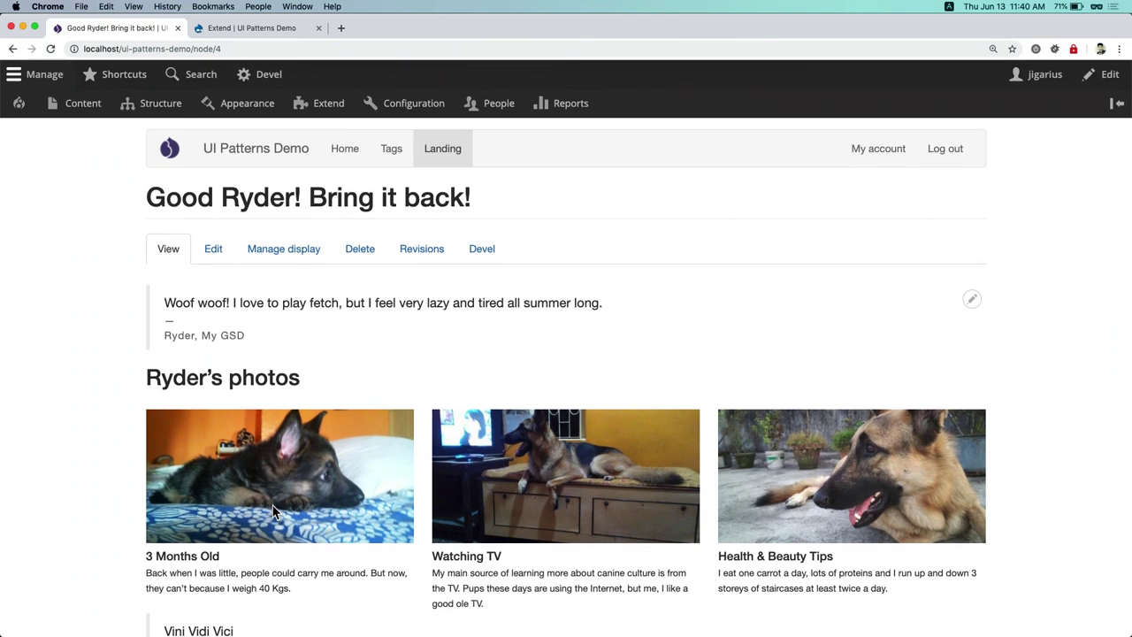
scroll(274, 511, "down", 1)
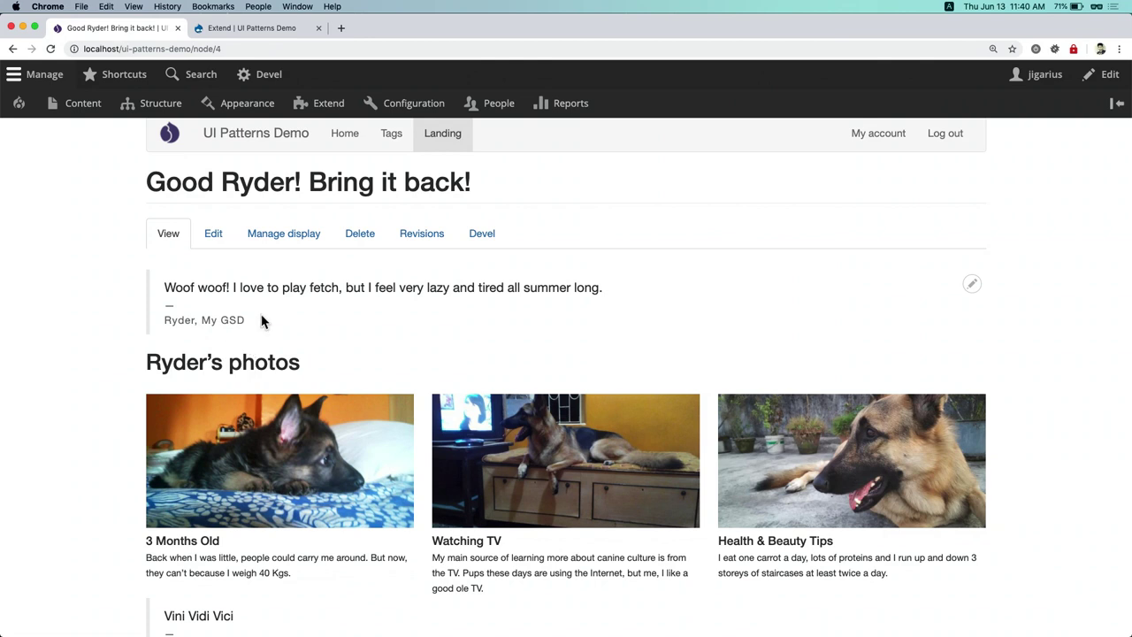
key("ctrl+Left")
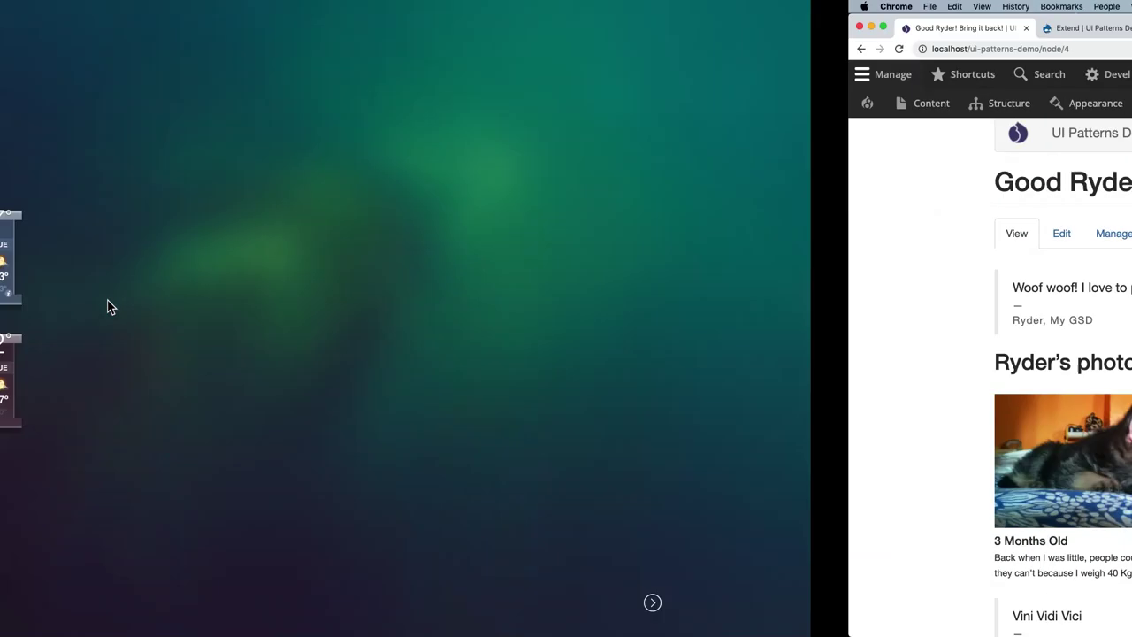
key("ctrl+Right")
key("ctrl+Right")
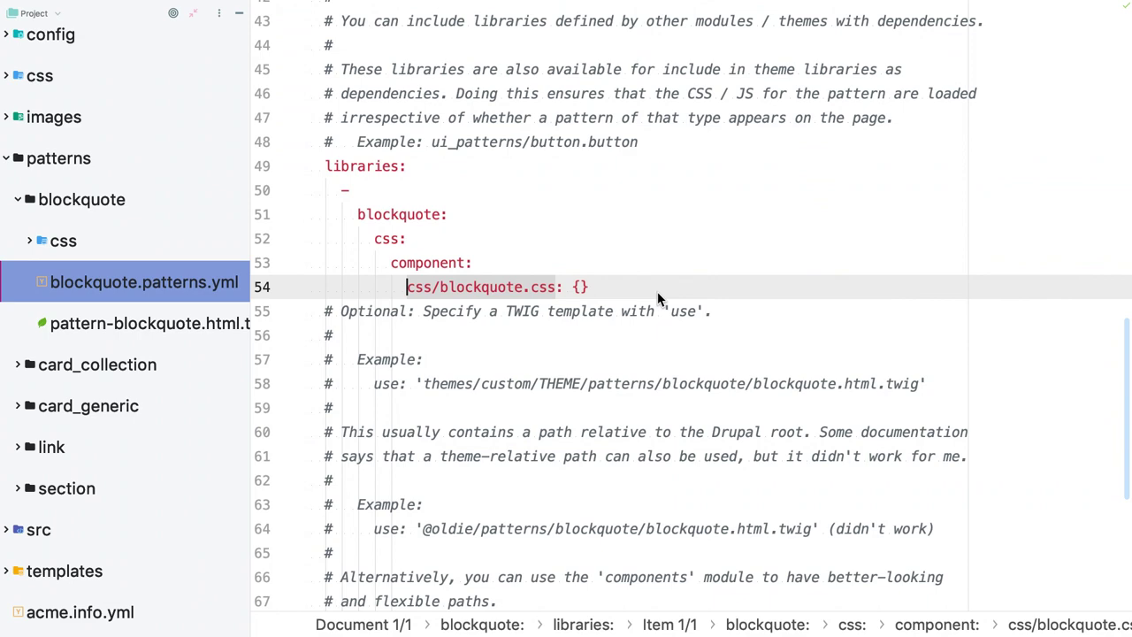
key("ctrl+Right")
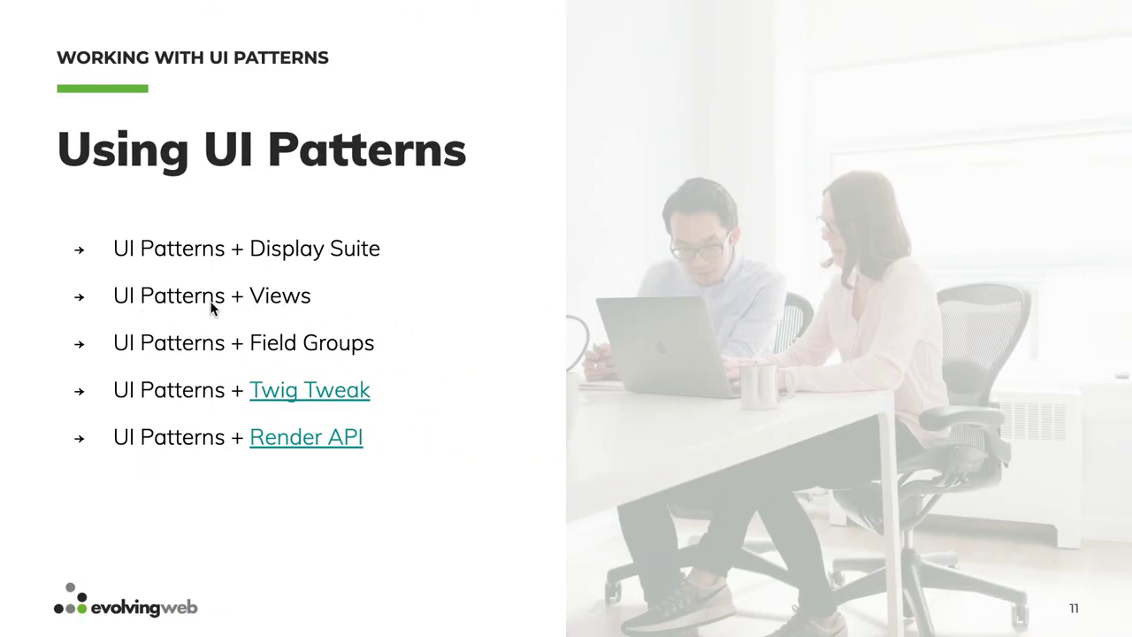
key("ctrl+Left")
key("ctrl+Left")
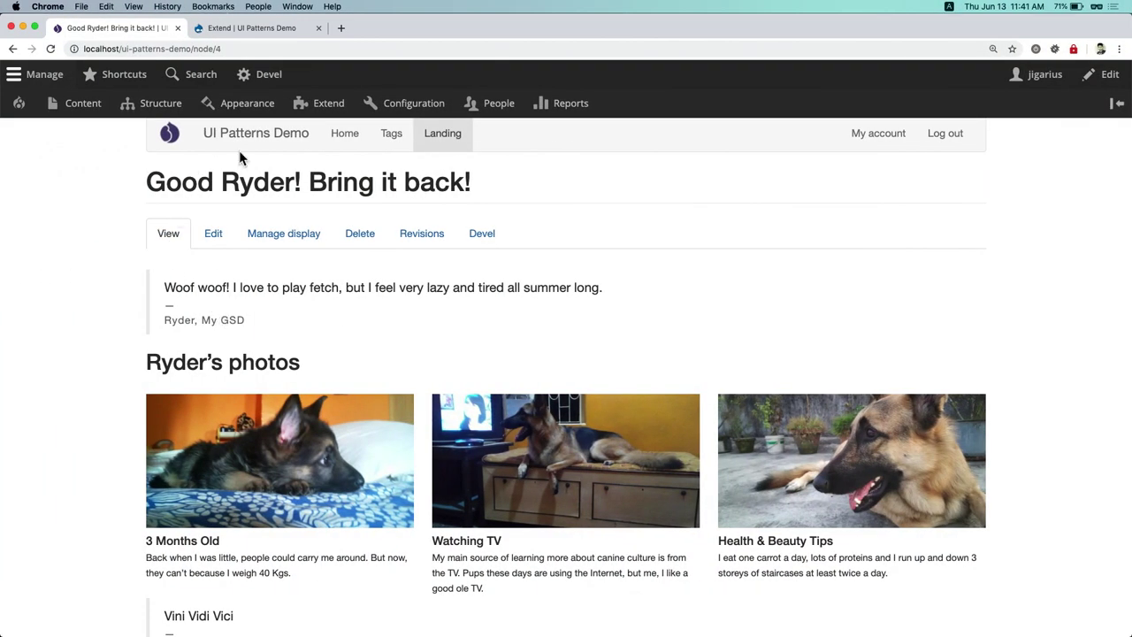
From the home page's article listing, open the Frontpage view in the view editor
left_click(360, 233)
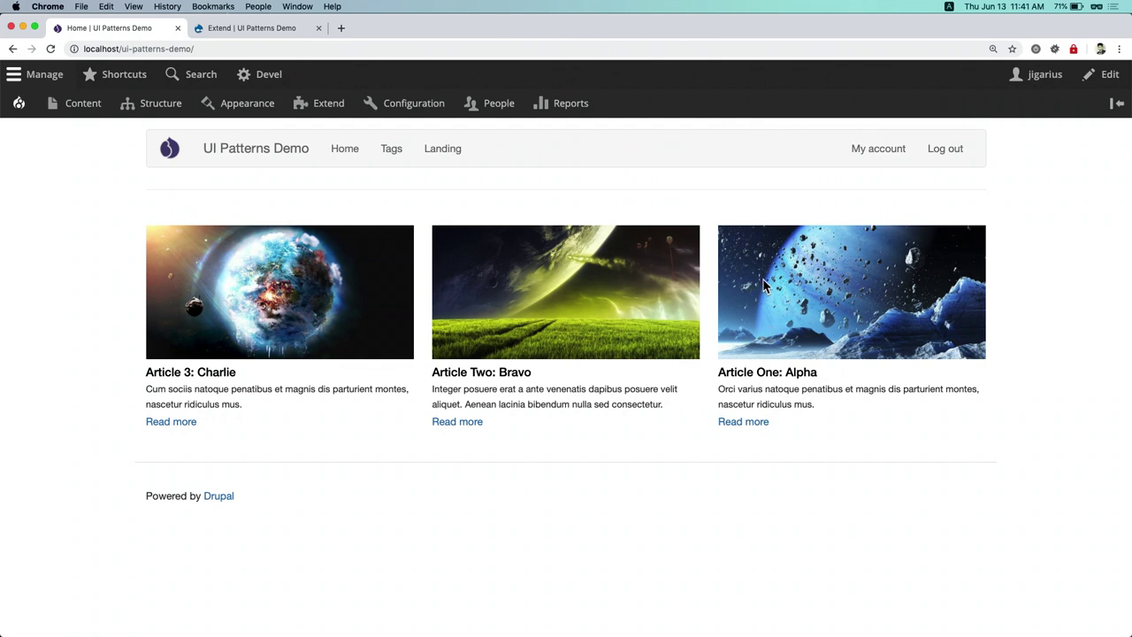
mouse_move(794, 293)
left_click(972, 239)
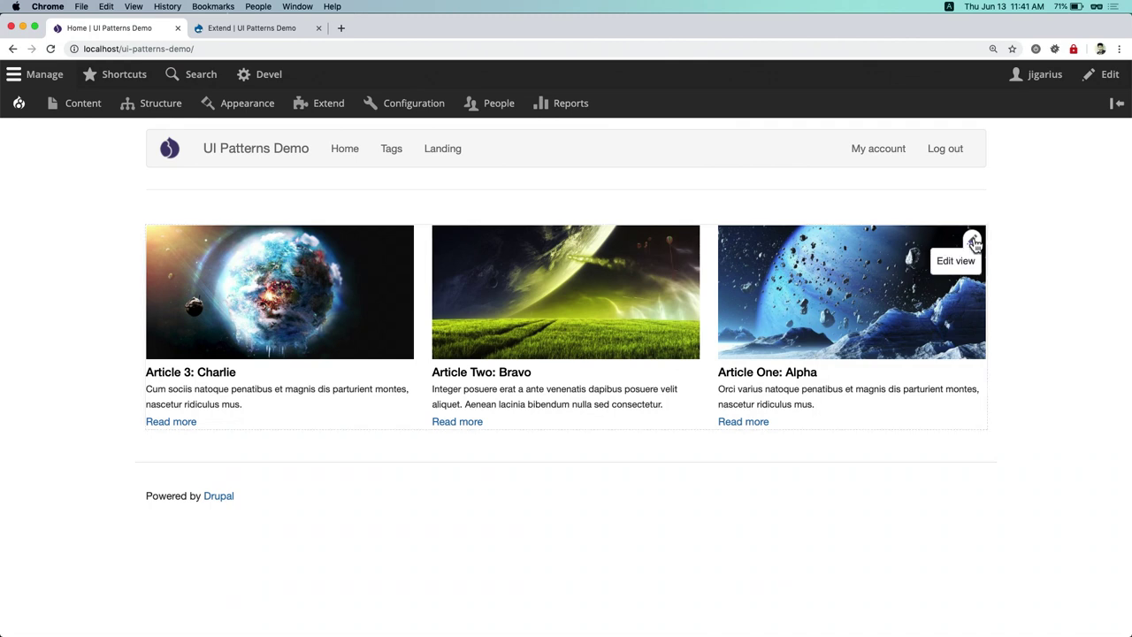
left_click(958, 263)
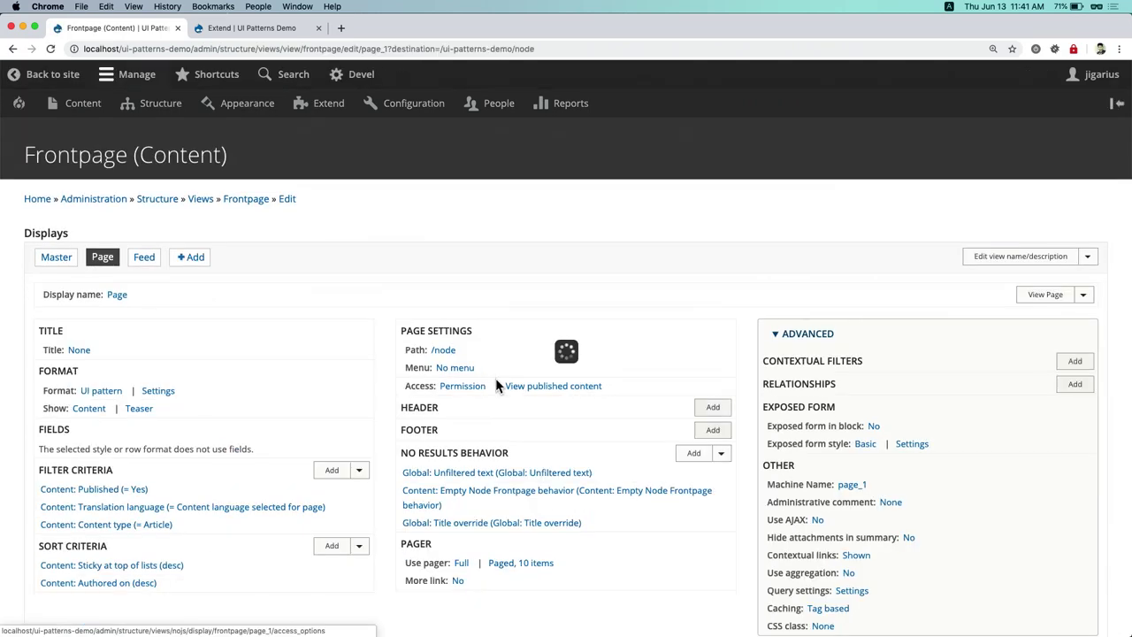
scroll(495, 378, "down", 1)
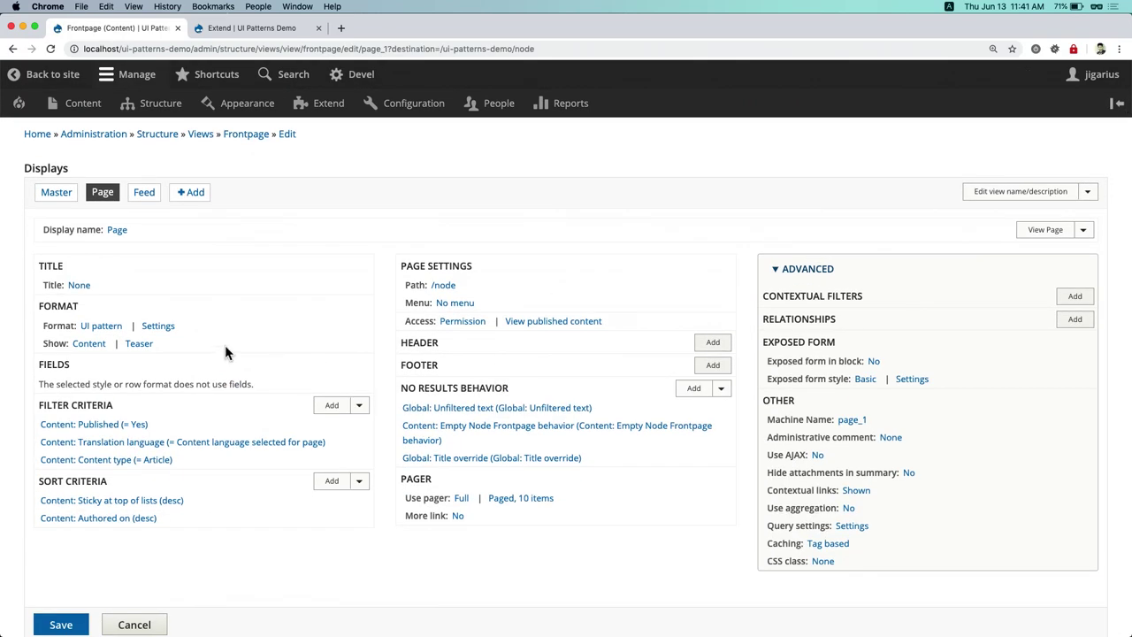
scroll(212, 311, "down", 1)
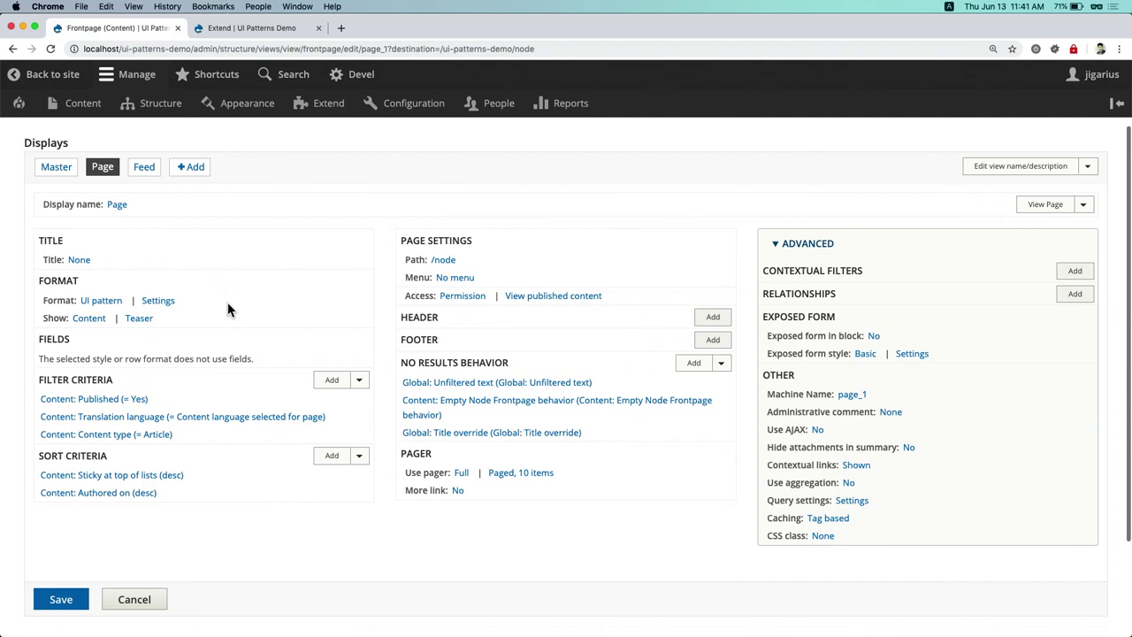
Review the view's row style and UI pattern format settings, leaving them unchanged
left_click(98, 319)
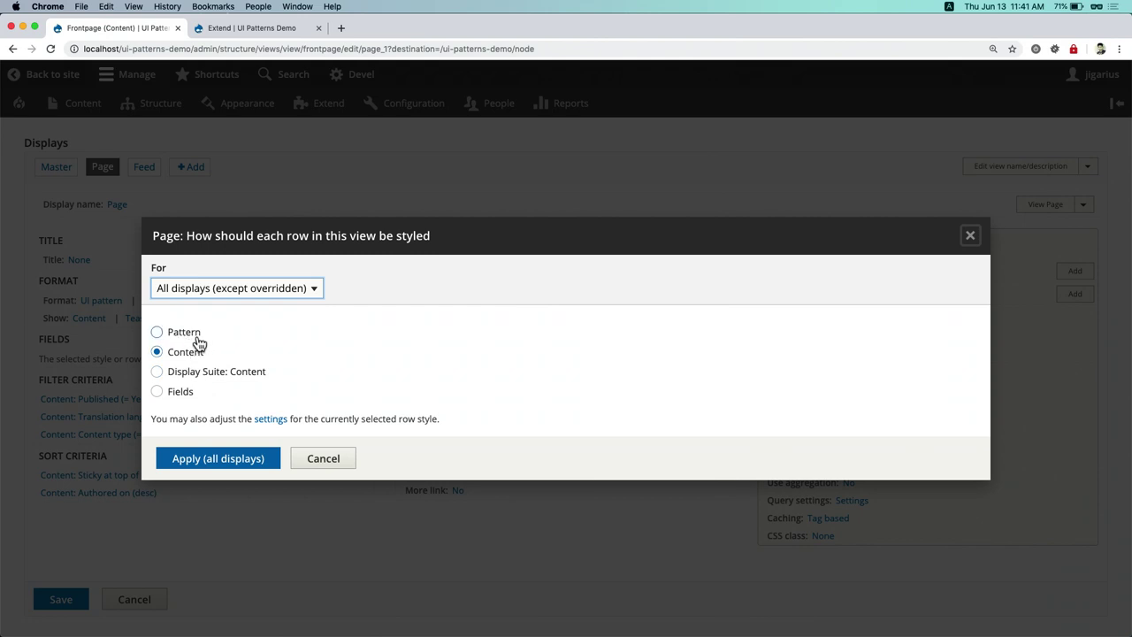
left_click(343, 461)
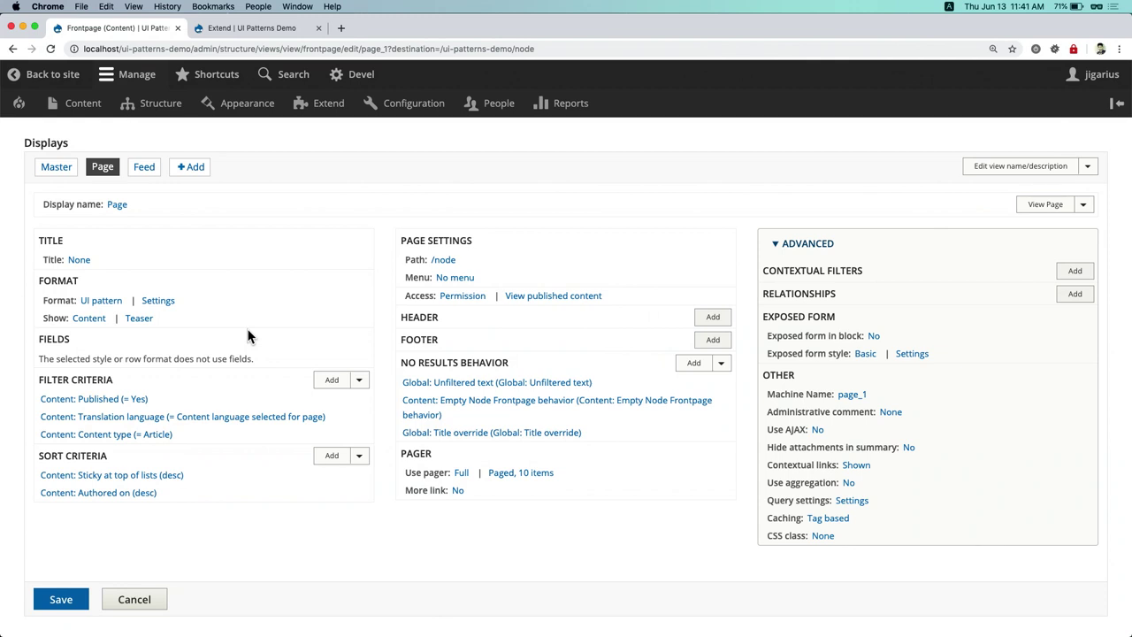
left_click(92, 299)
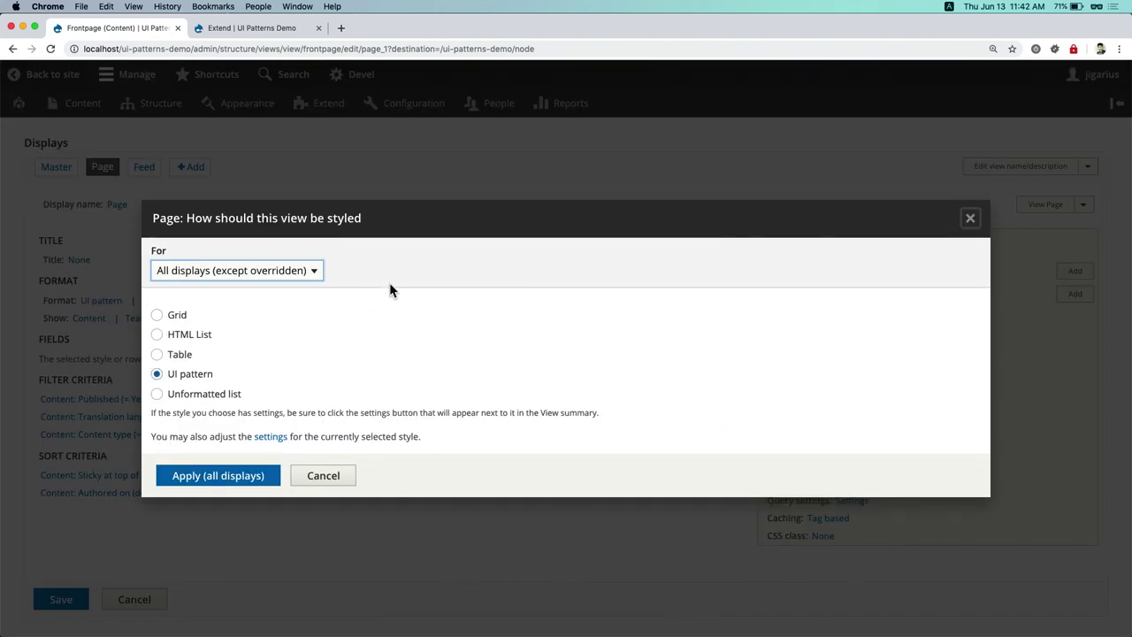
left_click(970, 218)
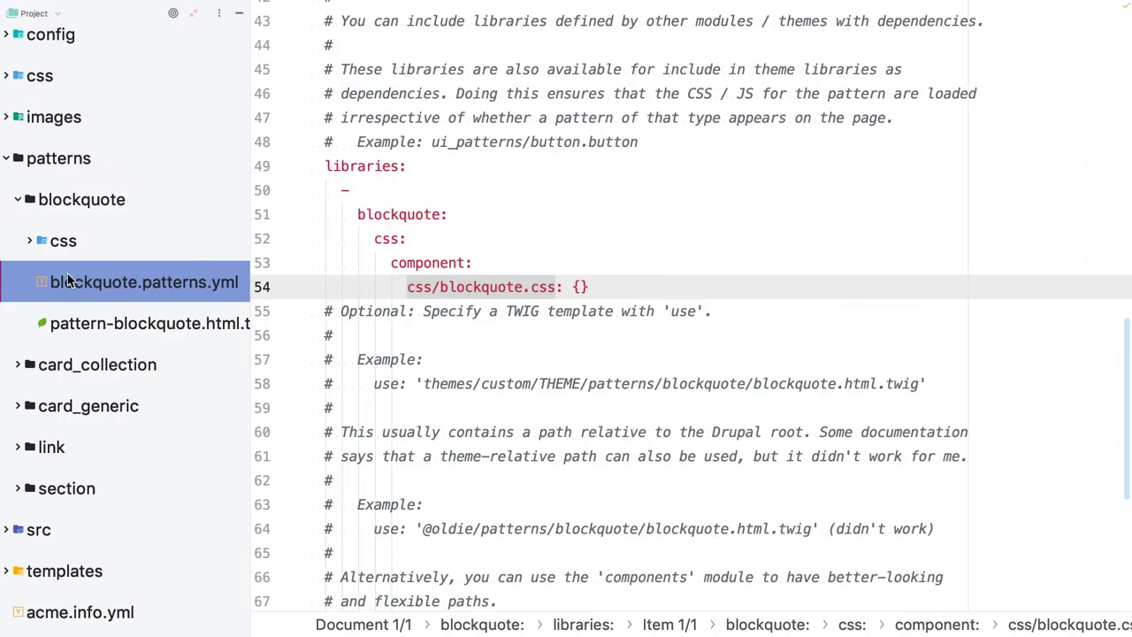
scroll(69, 281, "left", 2)
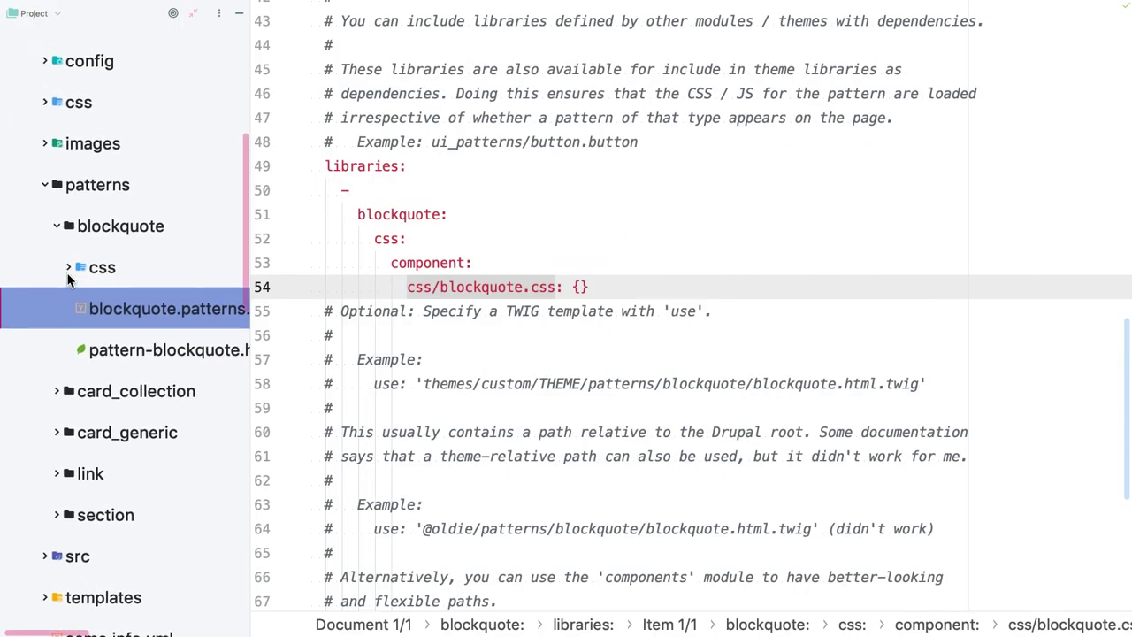
double_click(55, 186)
scroll(67, 198, "up", 2)
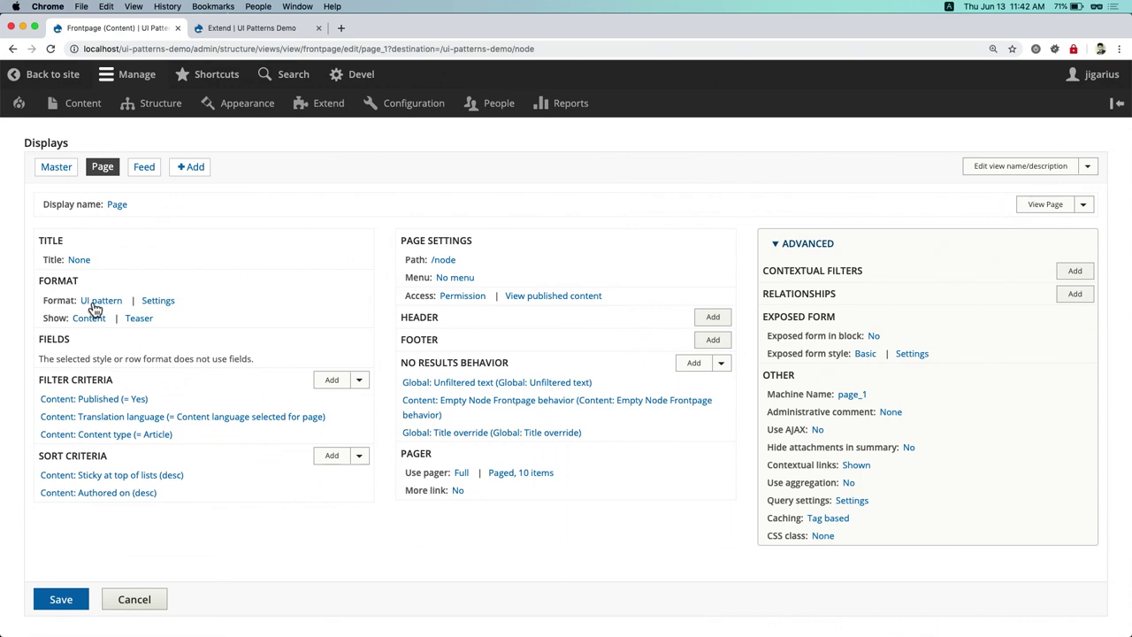
left_click(94, 302)
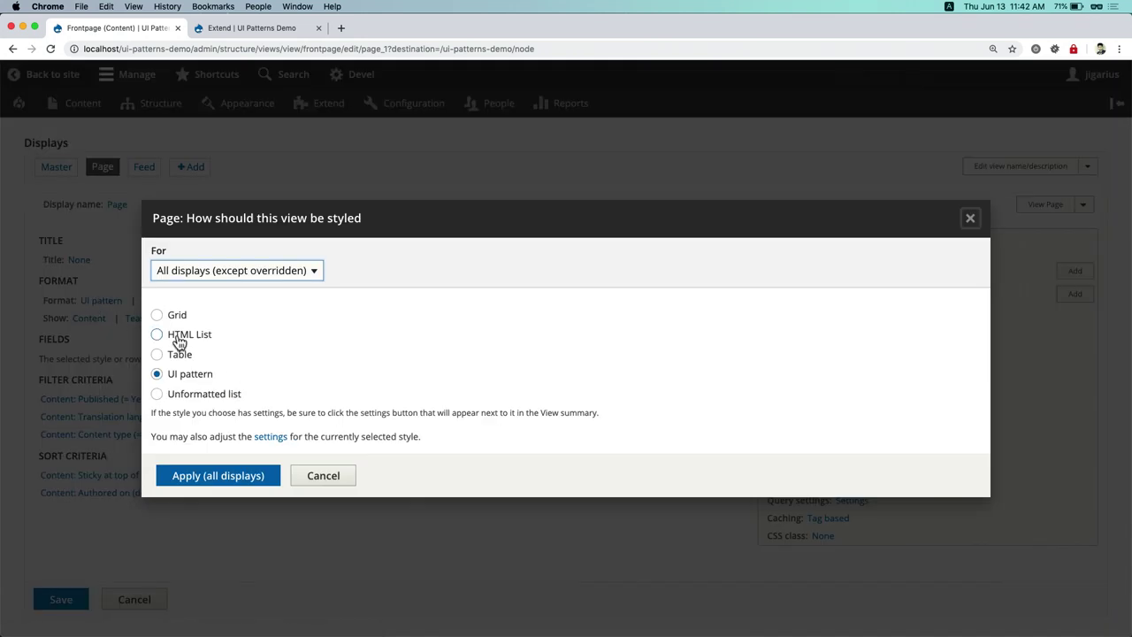
left_click(186, 382)
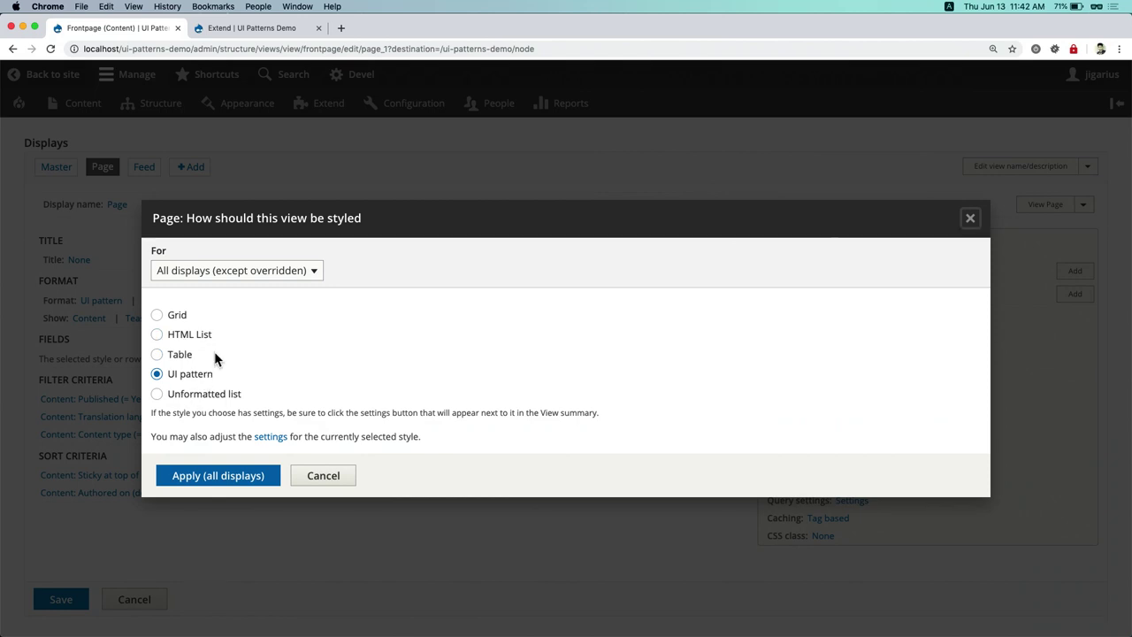
left_click(327, 473)
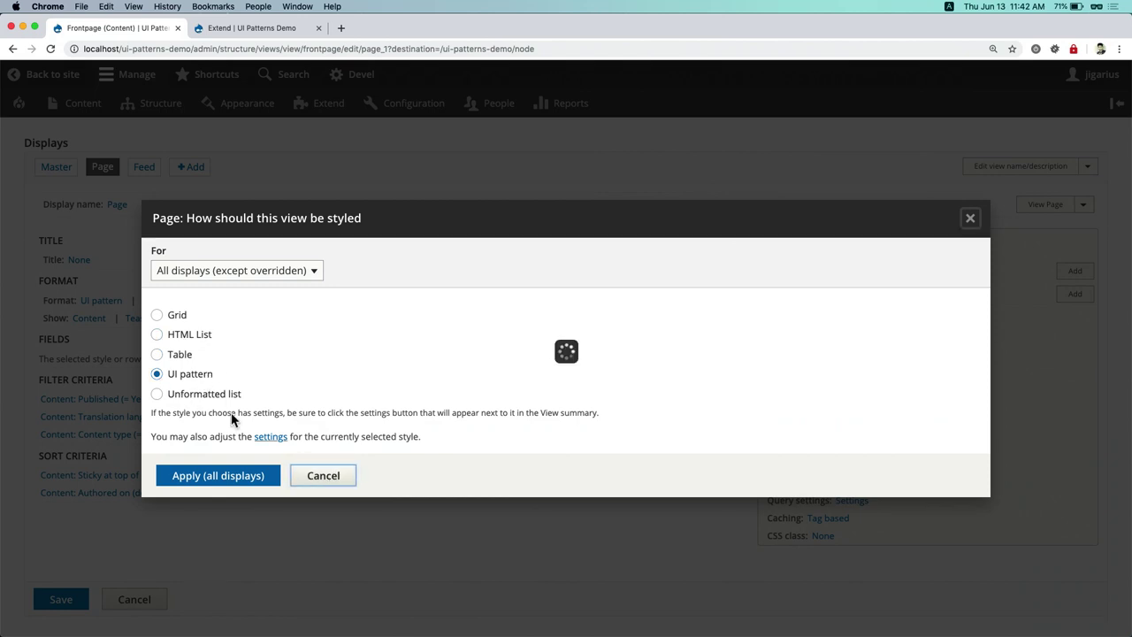
left_click(158, 300)
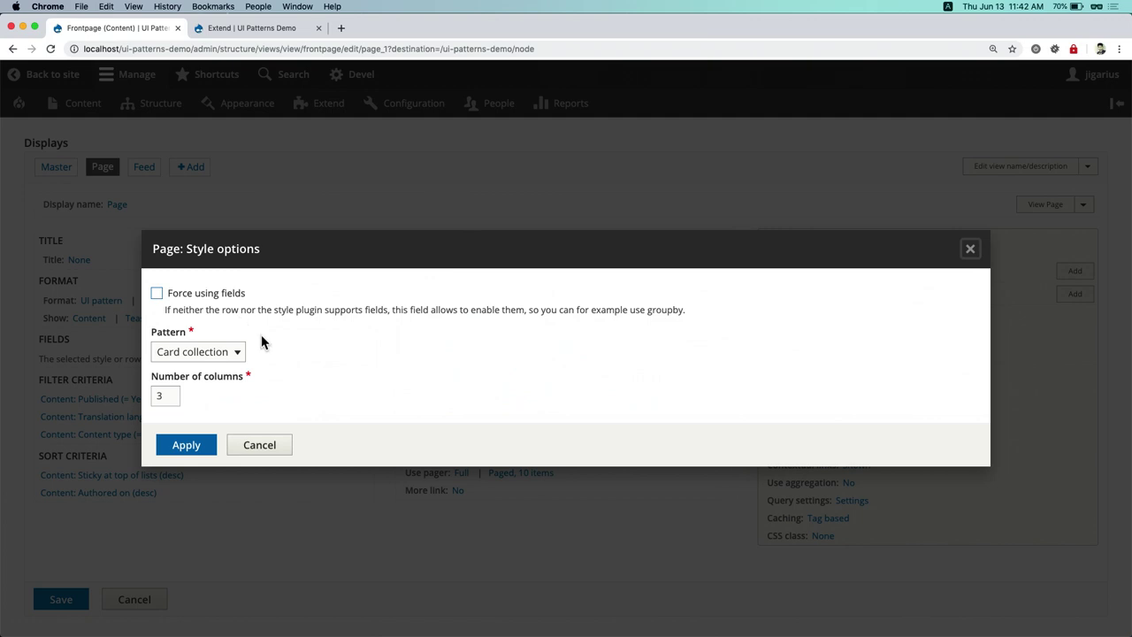
left_click(170, 393)
left_click(172, 399)
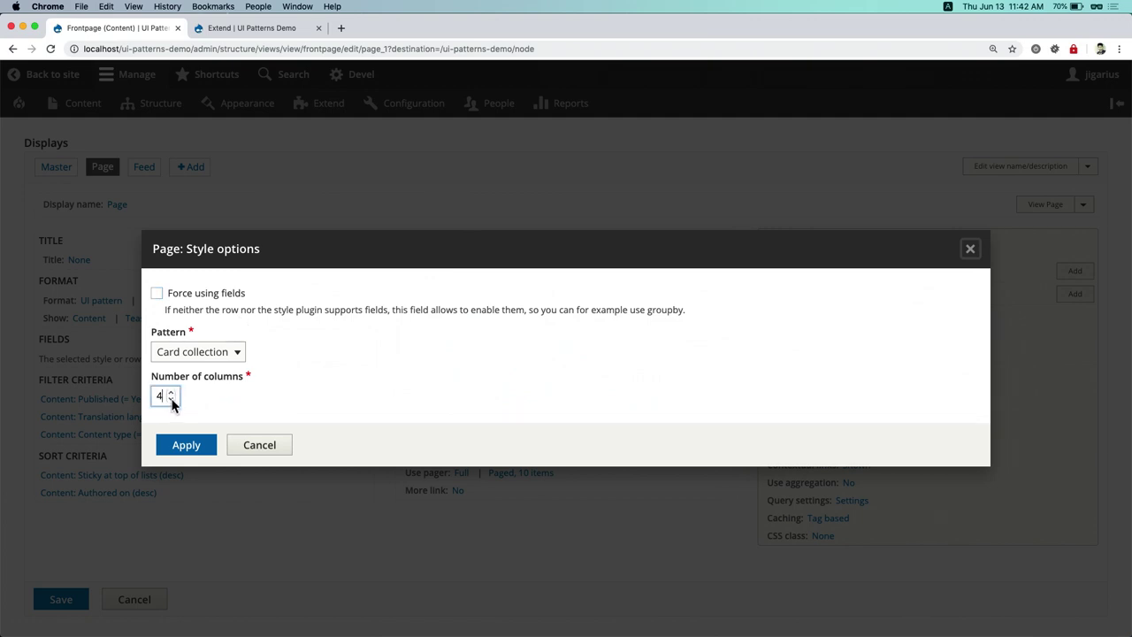
left_click(224, 354)
left_click(215, 366)
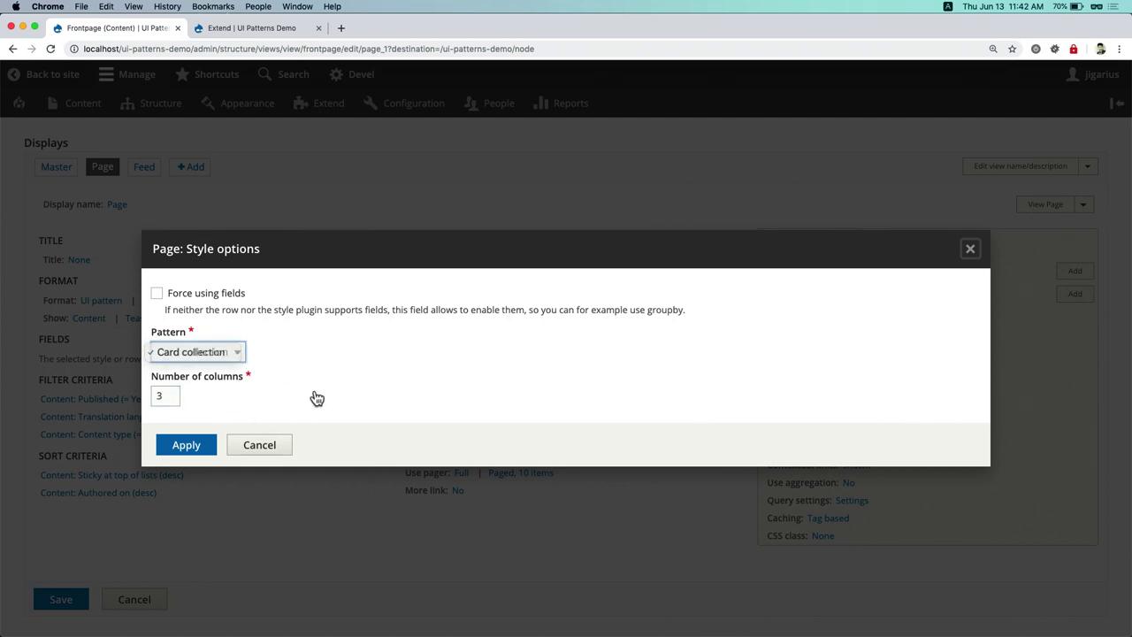
left_click(268, 446)
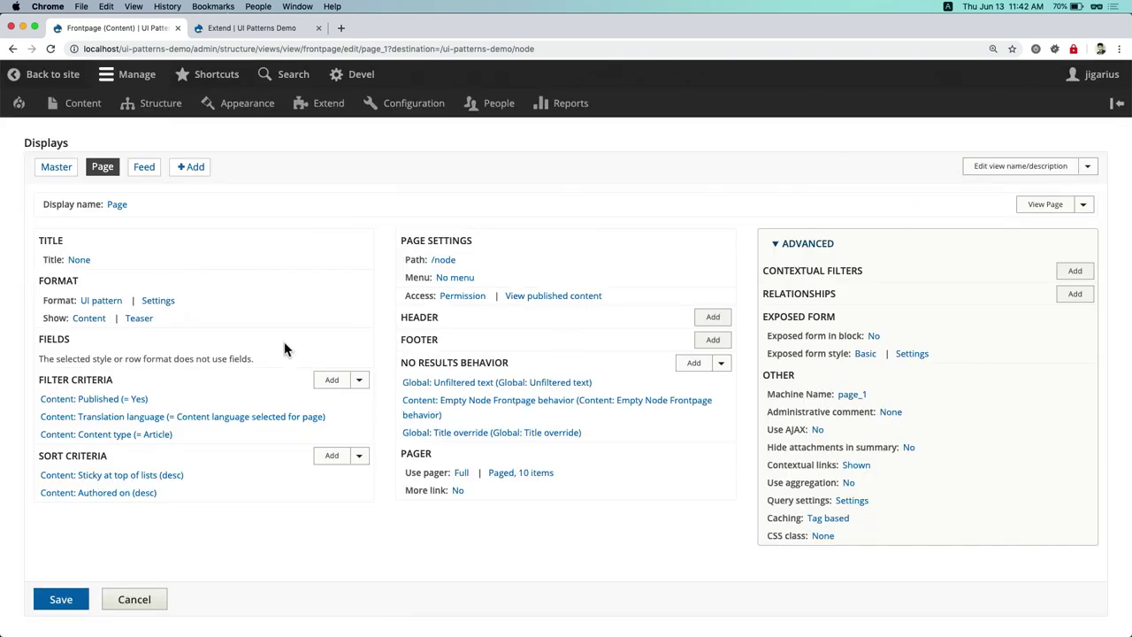
left_click(37, 74)
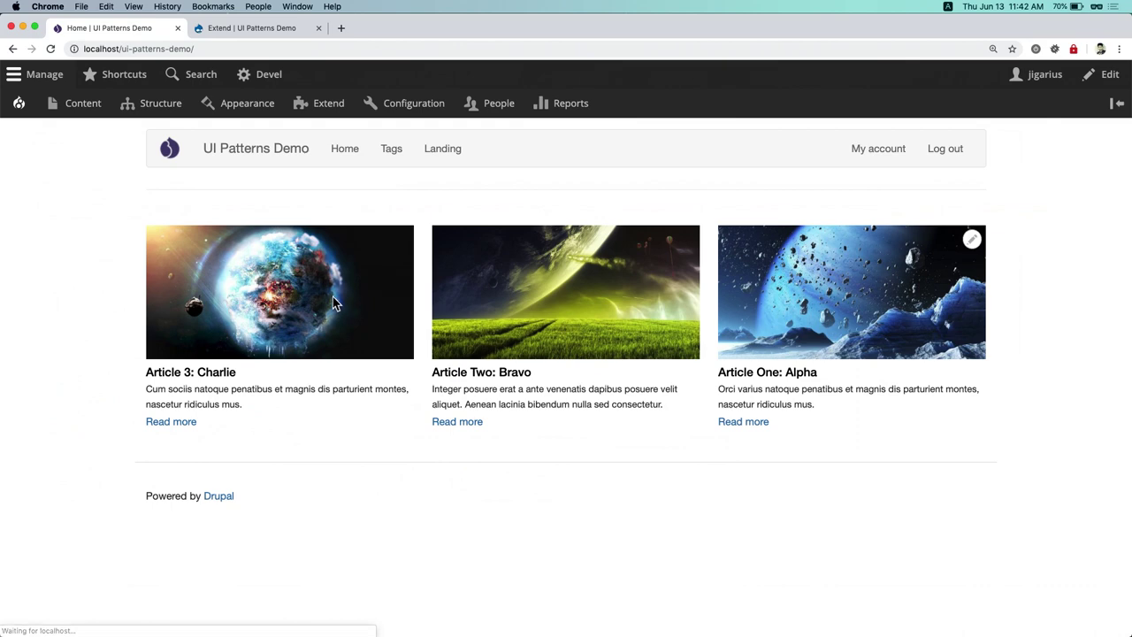
Inspect the Article 3 card's markup up to the card-collection section in DevTools
right_click(304, 250)
left_click(343, 338)
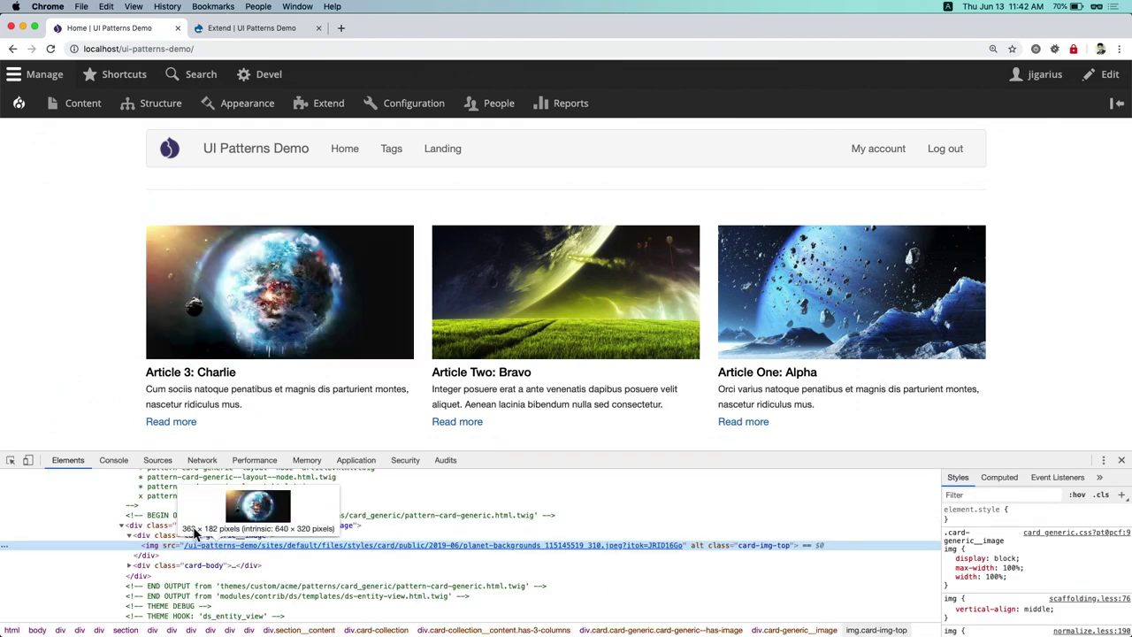
left_click(165, 526)
key("super+equal")
key("super+equal")
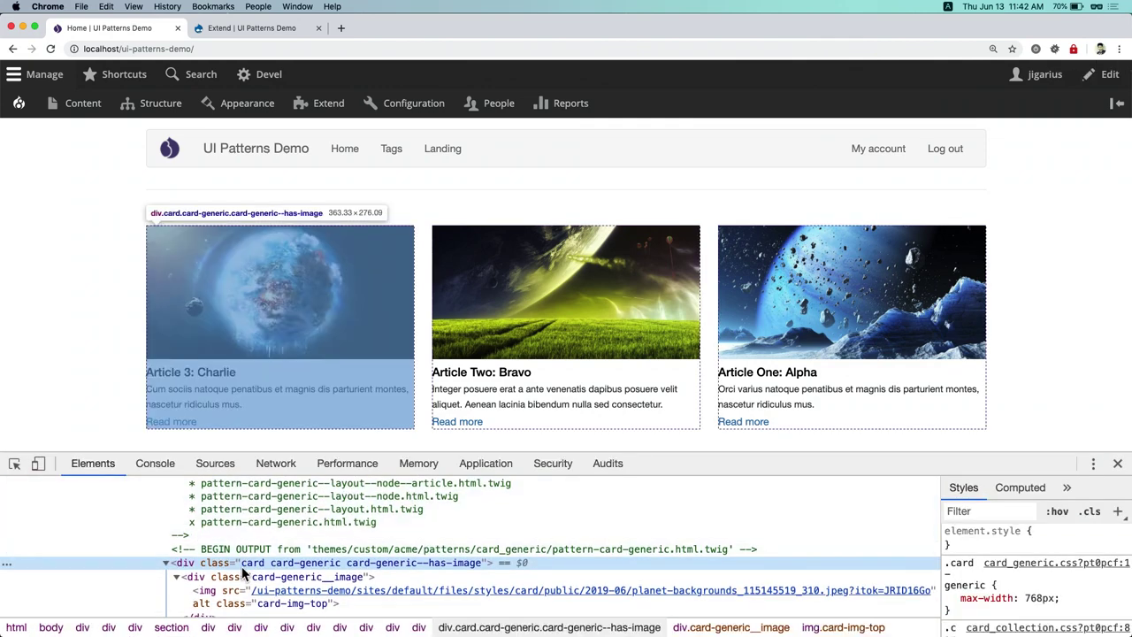
scroll(243, 566, "up", 5)
scroll(241, 566, "up", 3)
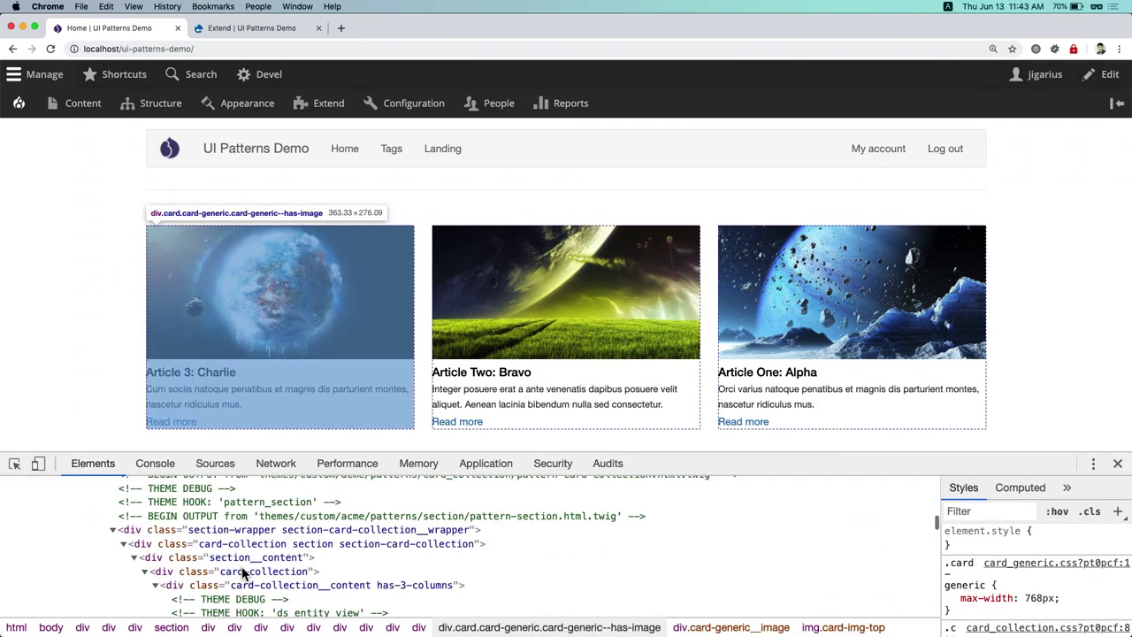
left_click(226, 547)
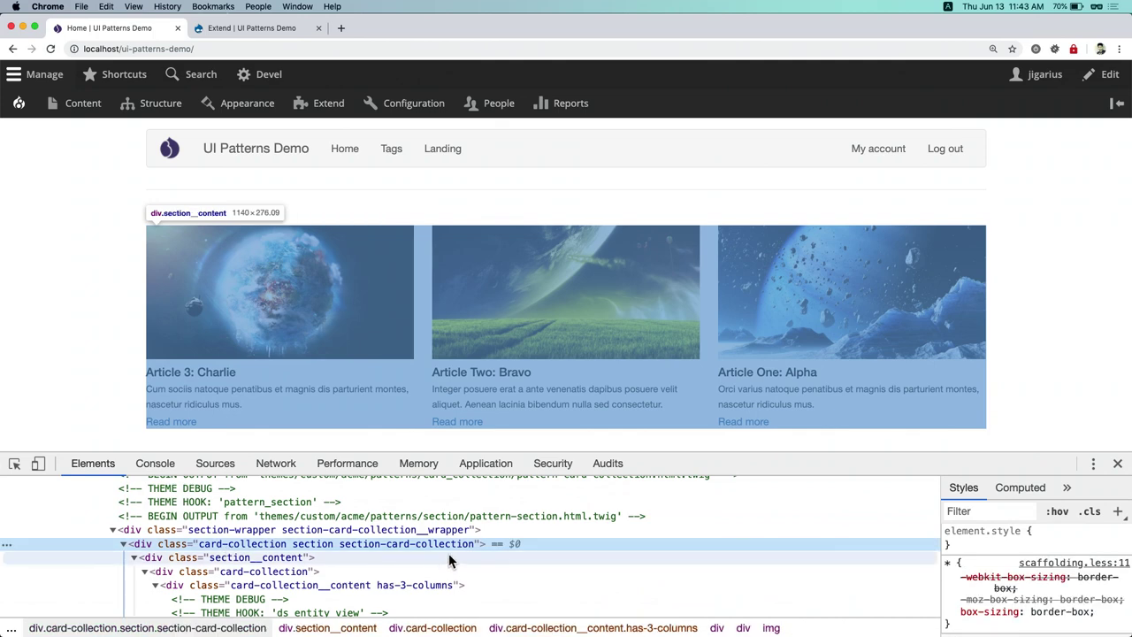
Close DevTools, zoom the page out and go to the Tags page
left_click(1117, 464)
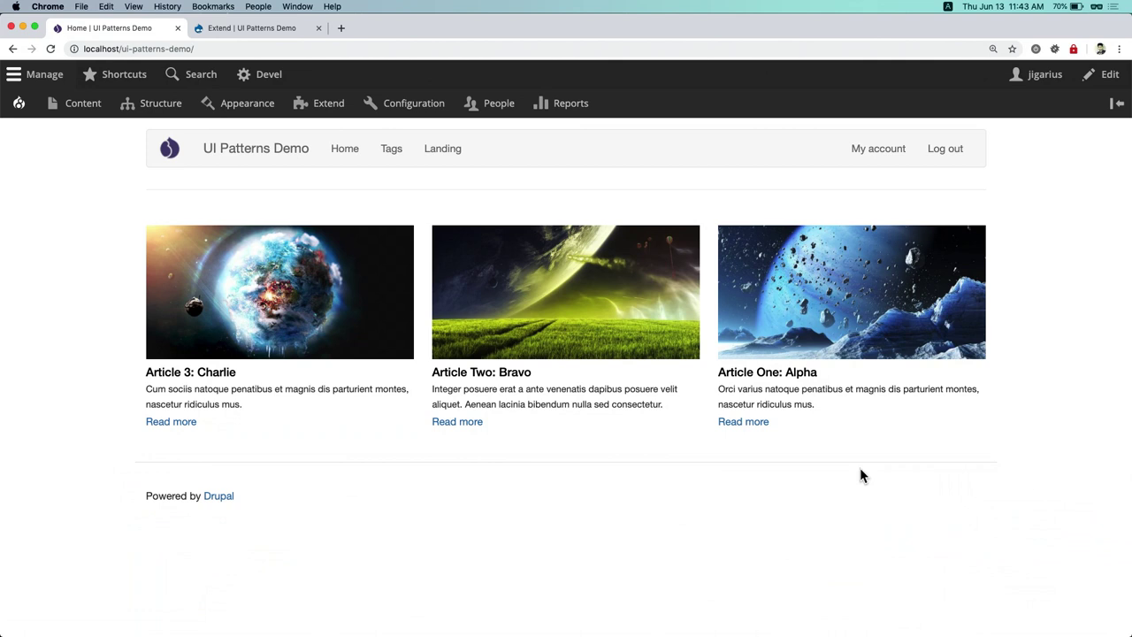
key("super+minus")
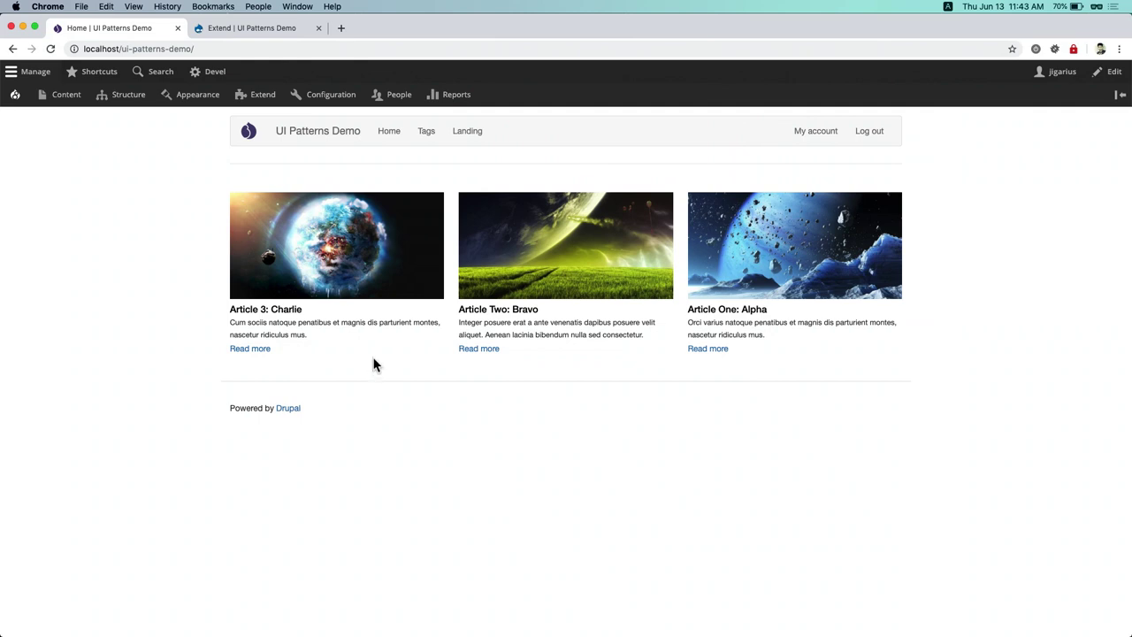
left_click(429, 135)
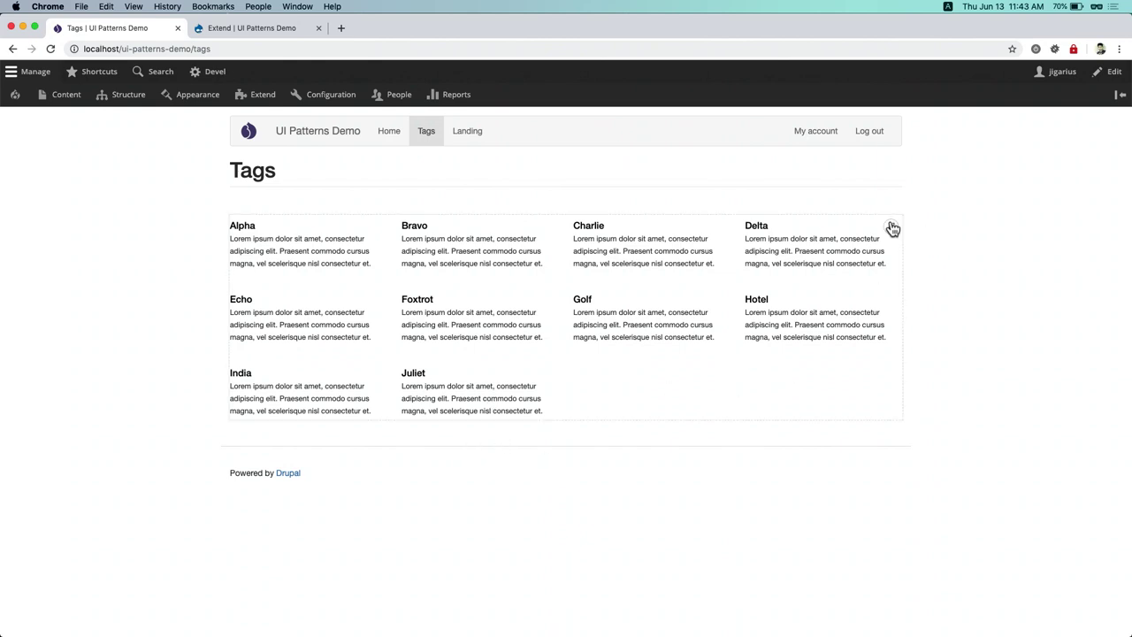
Open the Tags view editor and confirm Pattern is the row style
left_click(878, 245)
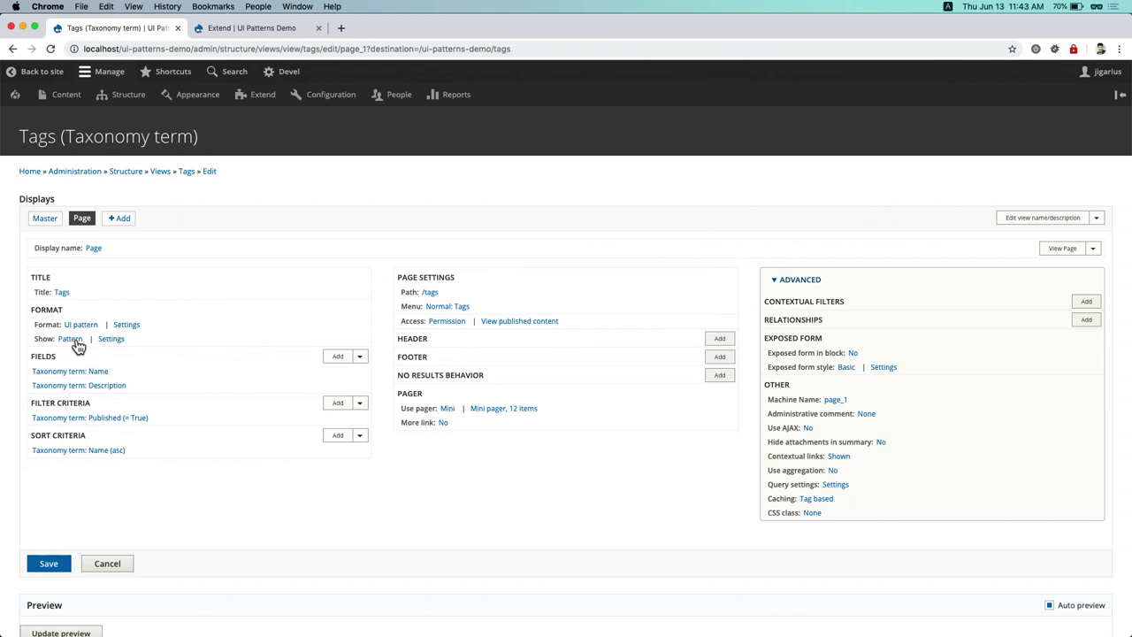
scroll(187, 357, "down", 2)
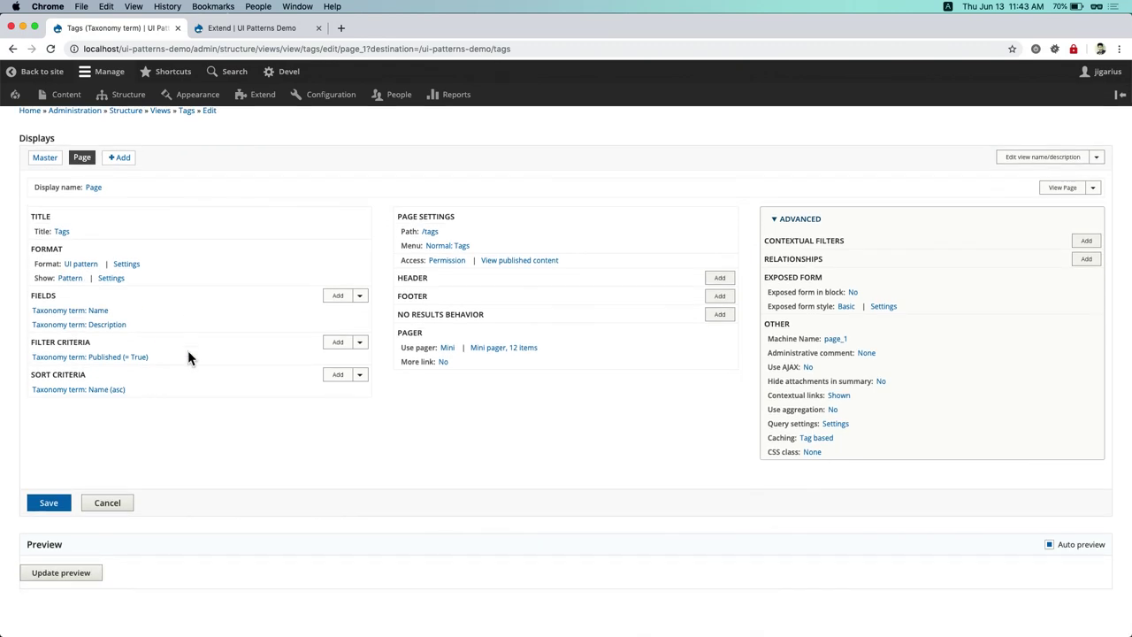
left_click(71, 279)
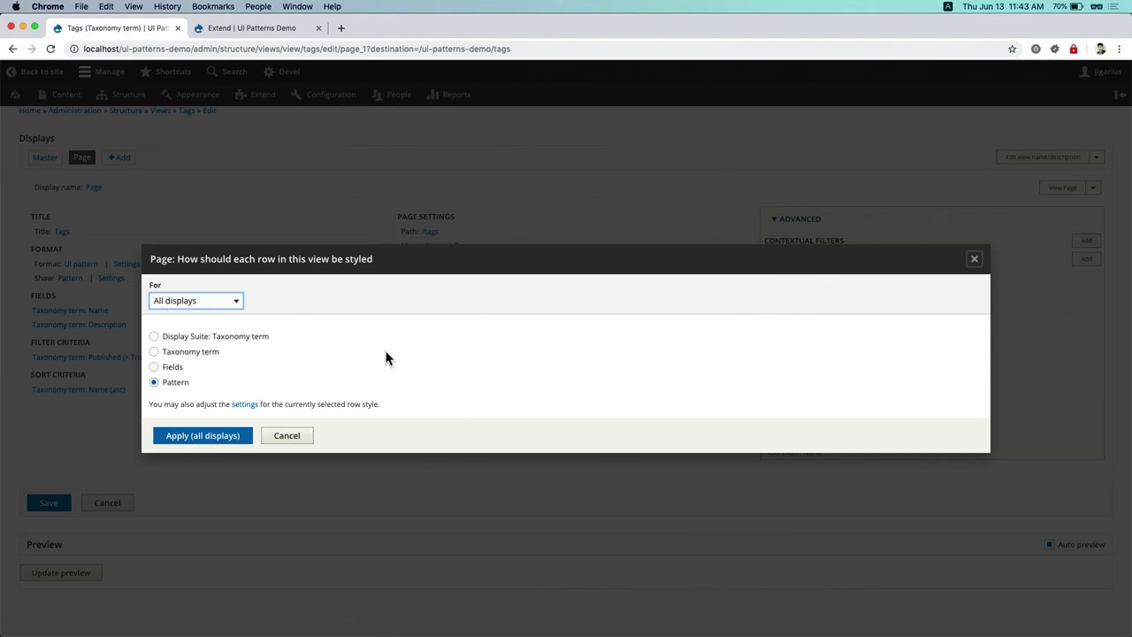
left_click(174, 385)
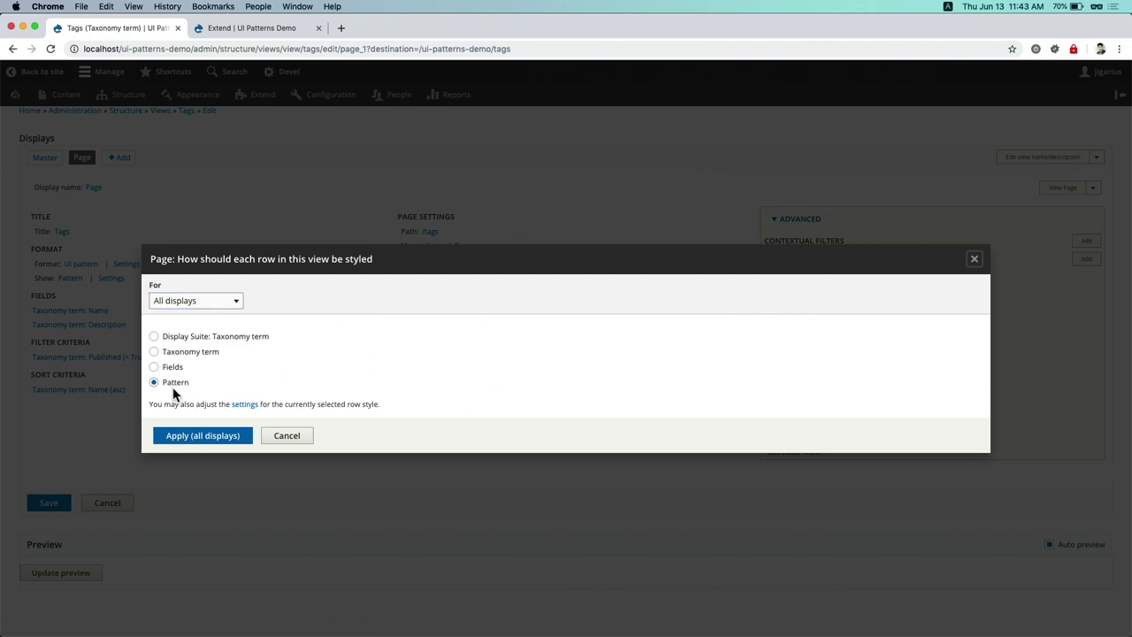
left_click(292, 438)
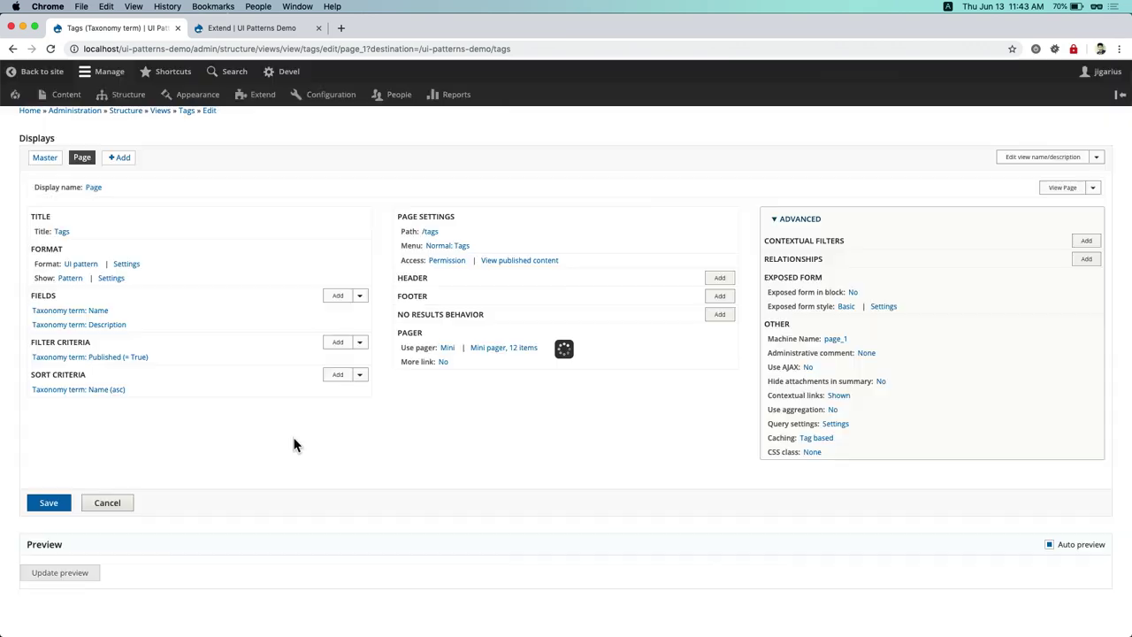
Check the Card: Generic pattern with term name mapped to Title, cancel, and return to Tags
left_click(112, 281)
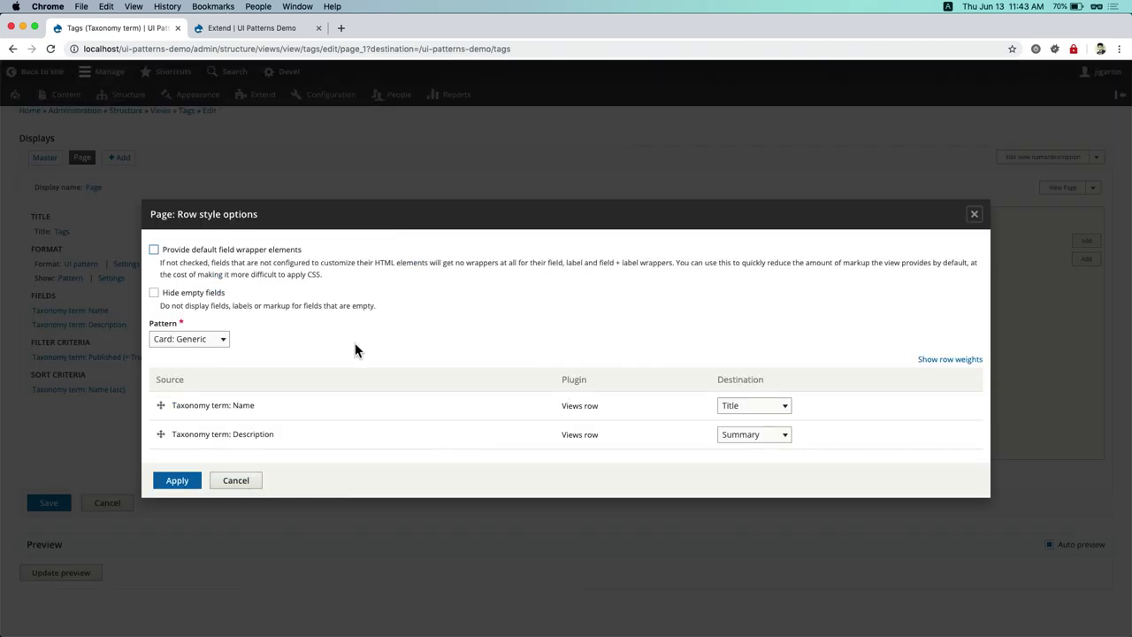
left_click(188, 339)
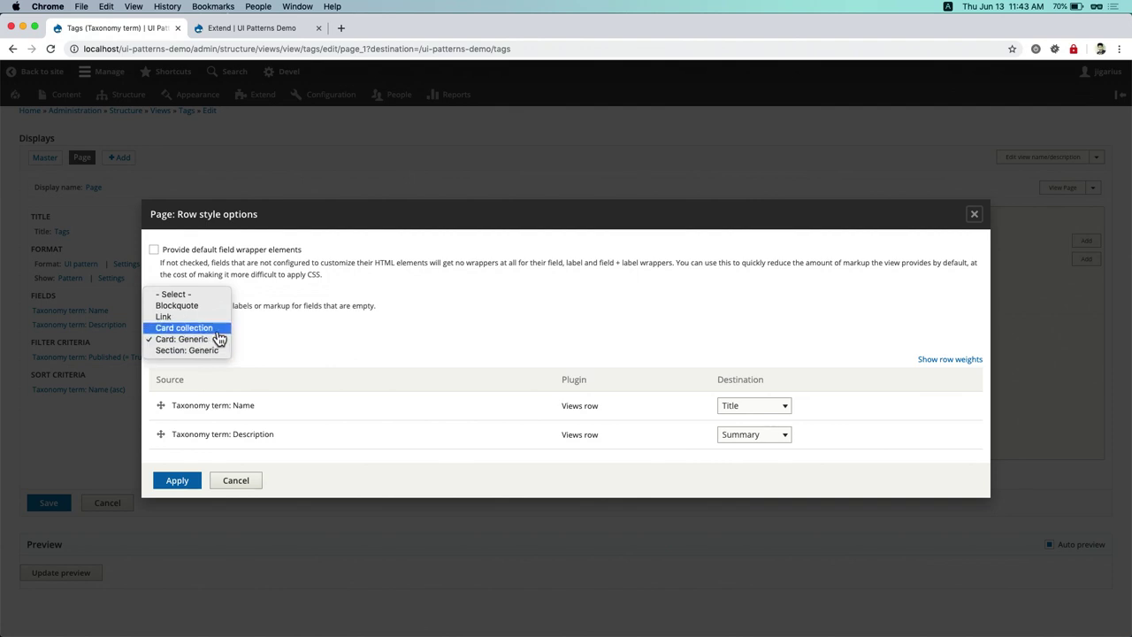
left_click(353, 347)
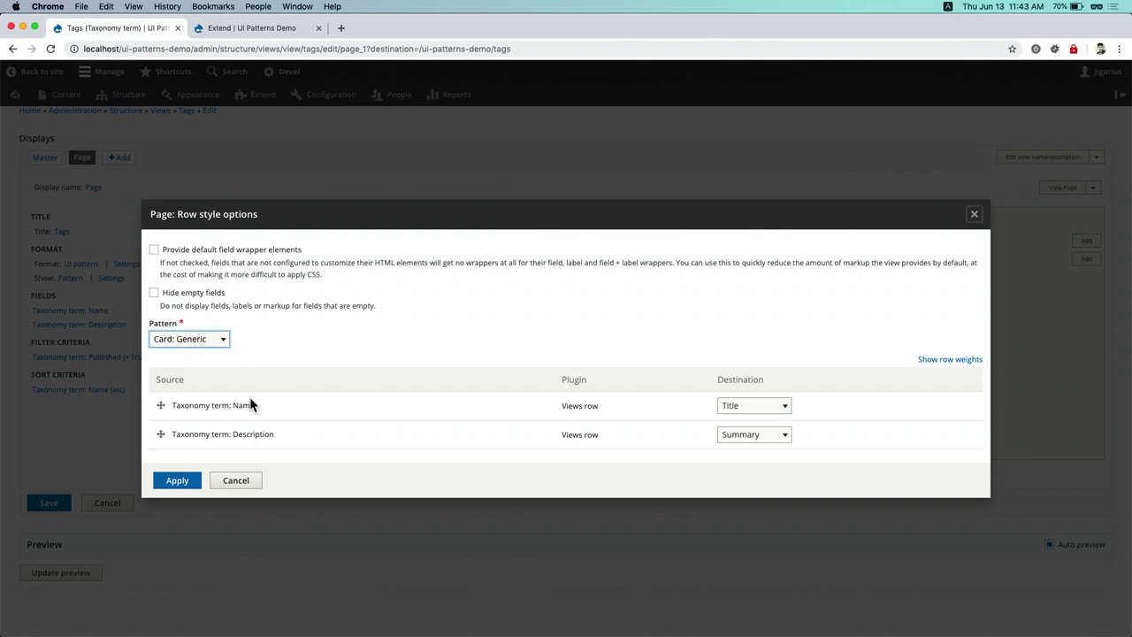
left_click(720, 410)
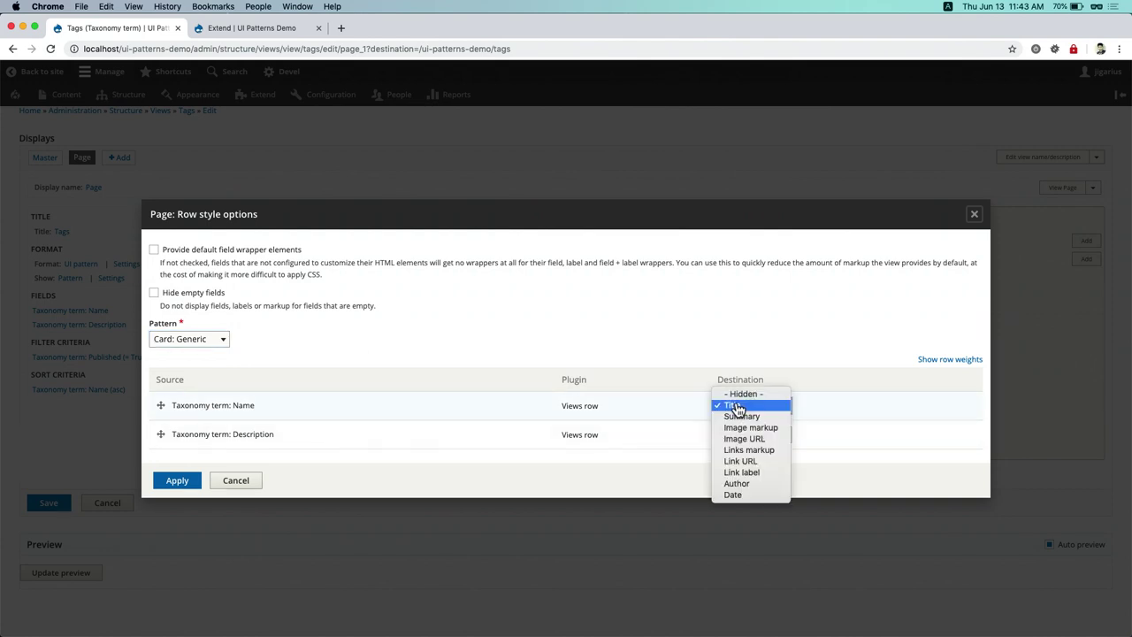
left_click(246, 391)
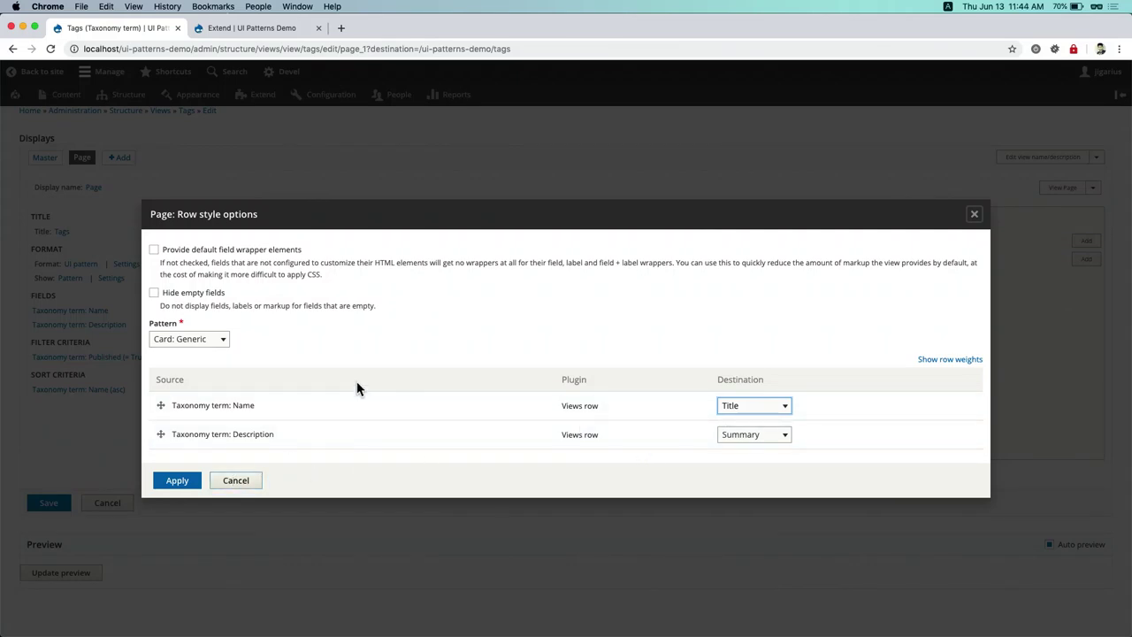
left_click(236, 480)
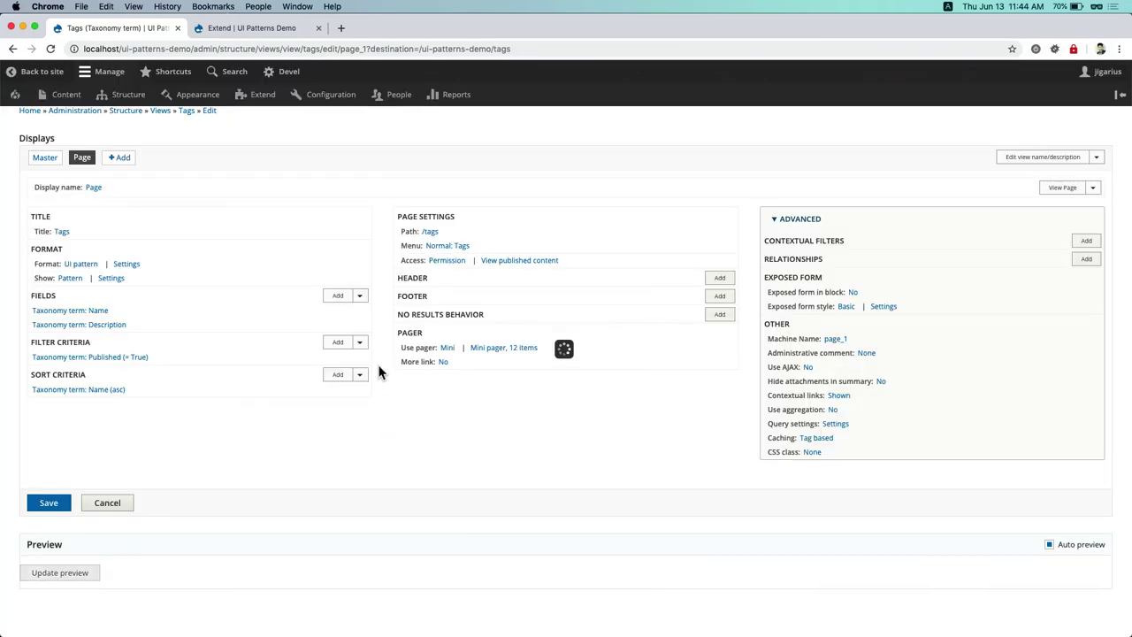
left_click(49, 92)
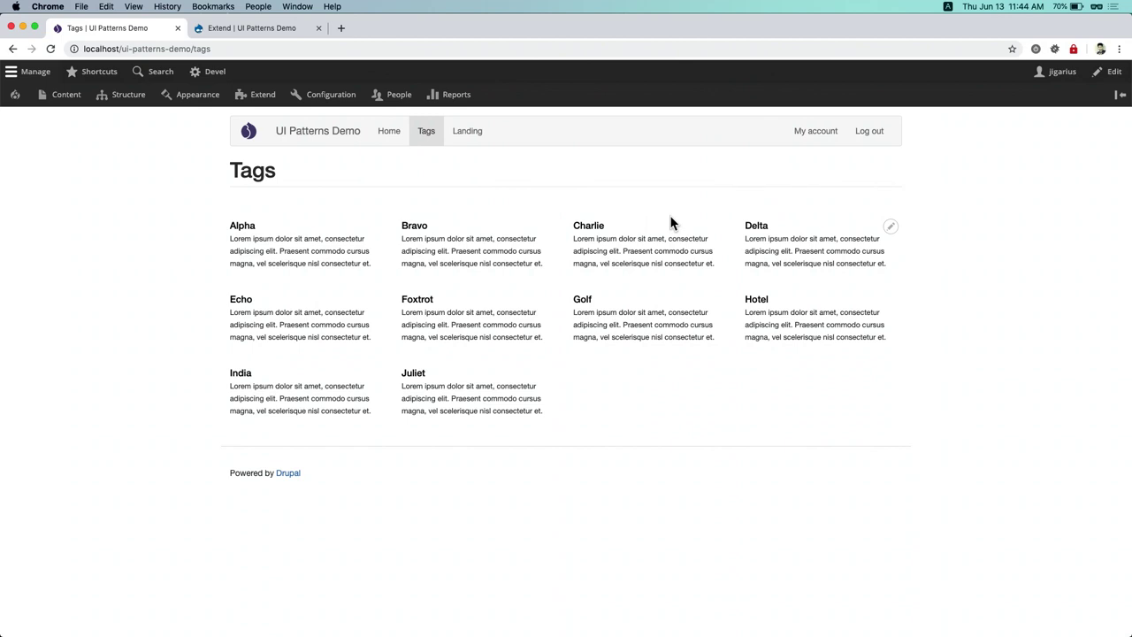
Switch desktop workspaces from the browser, past the code editor, to the presentation slides
key("ctrl+Left")
key("ctrl+Right")
key("ctrl+Right")
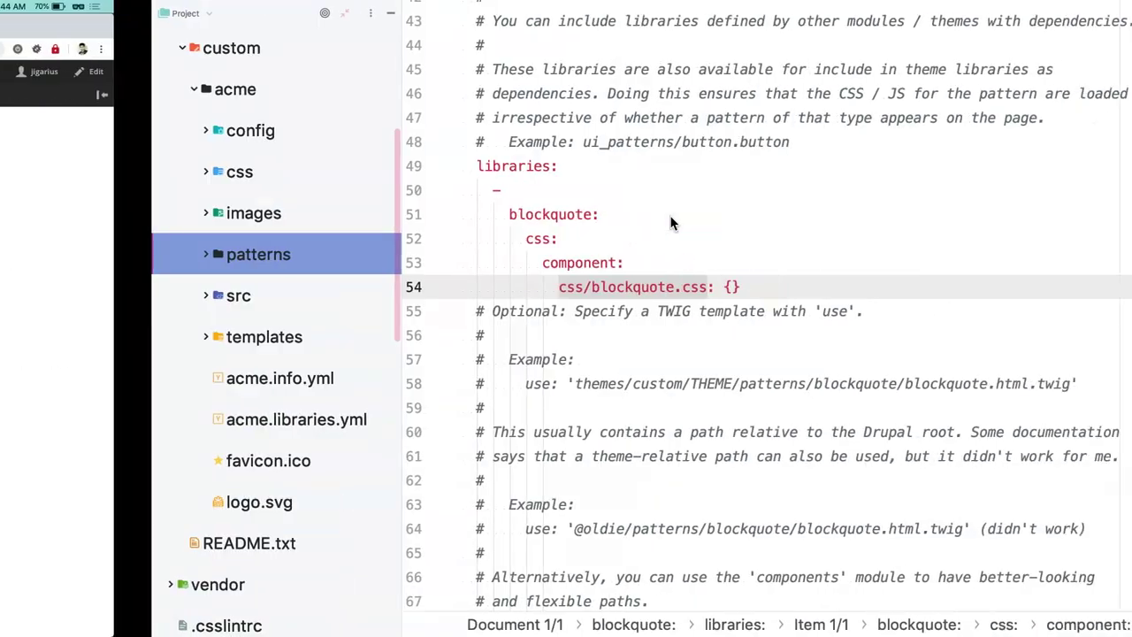
key("ctrl+Right")
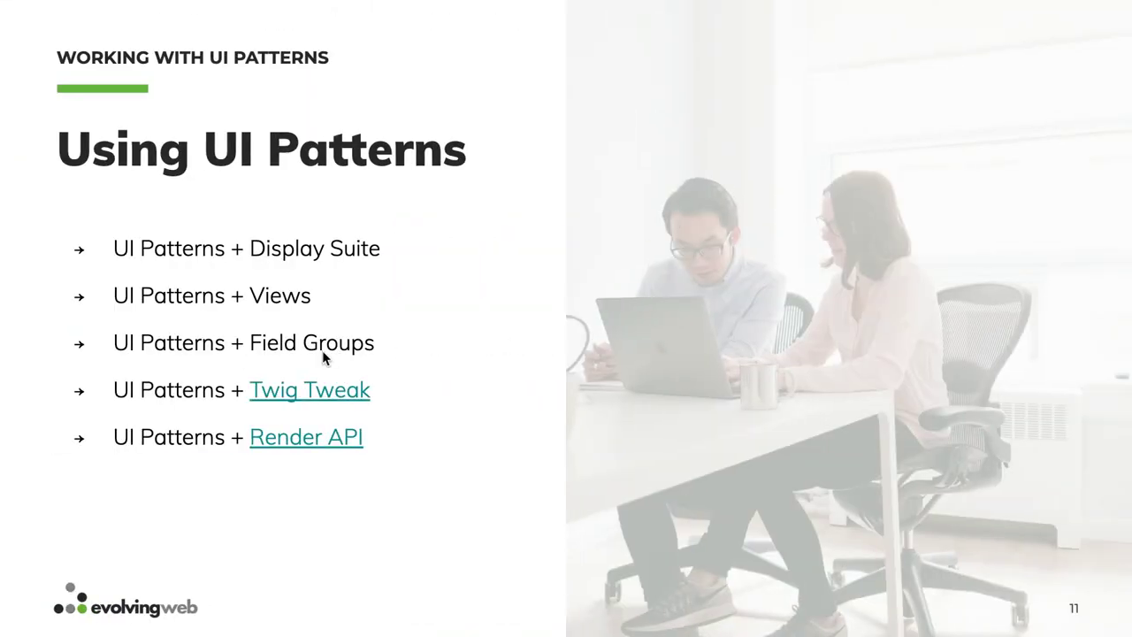
Step the slides forward and back to land on the 'Using UI Patterns' slide
key("Right")
key("Left")
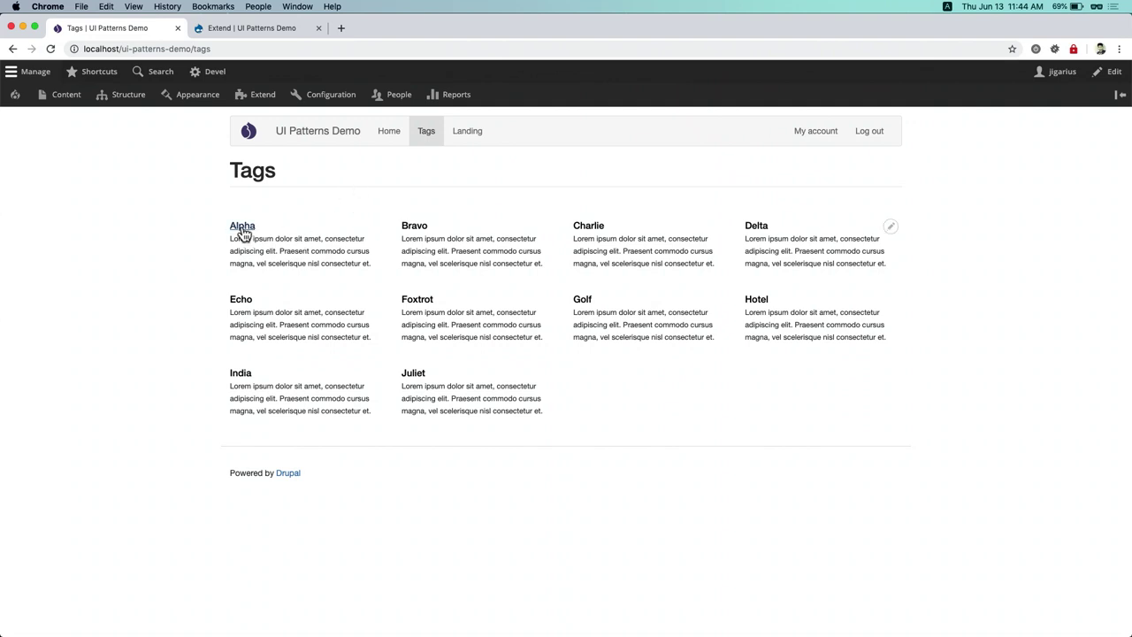
Open the Alpha tag's page and bring up the user account tray
left_click(243, 231)
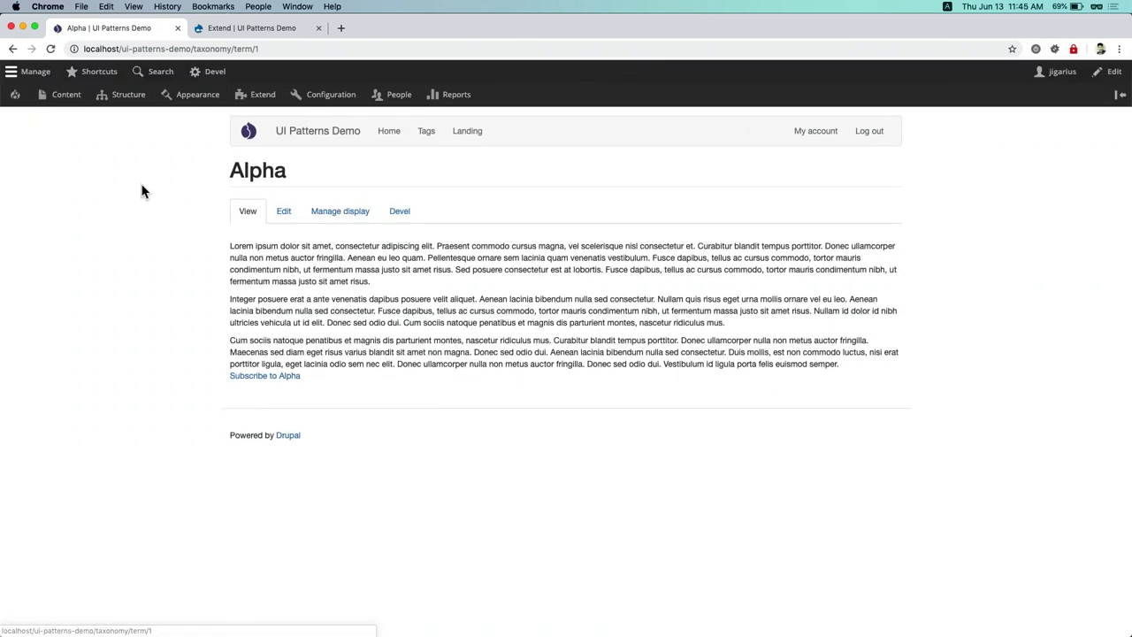
left_click(1066, 72)
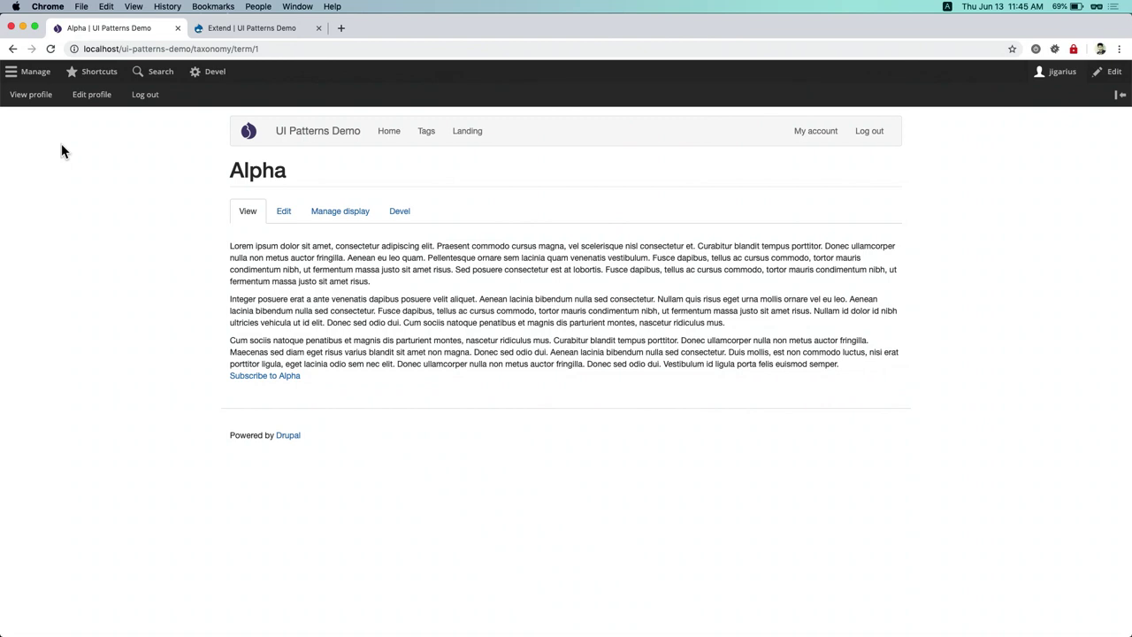
Check the Slogan field on the user's profile edit form
left_click(101, 104)
scroll(239, 292, "down", 3)
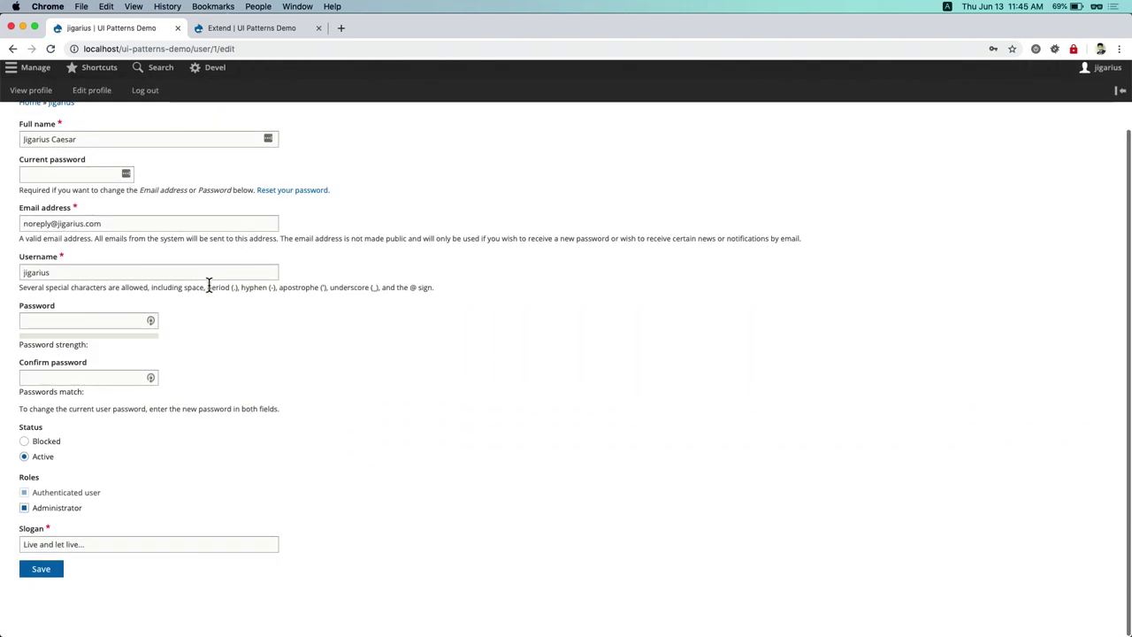
scroll(235, 457, "up", 5)
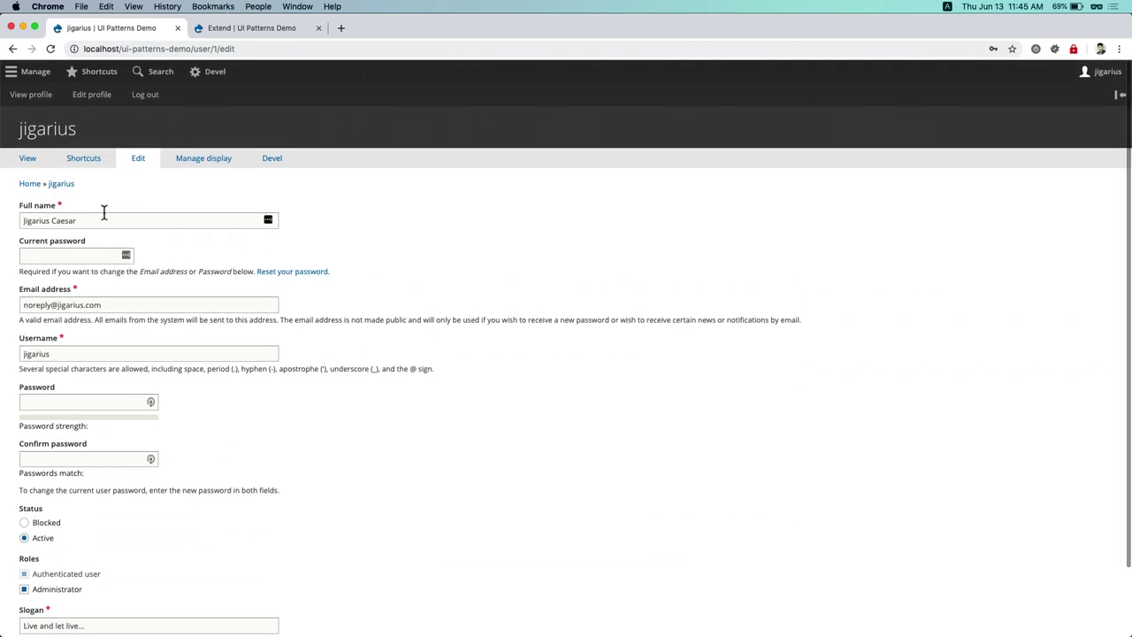
scroll(197, 252, "down", 3)
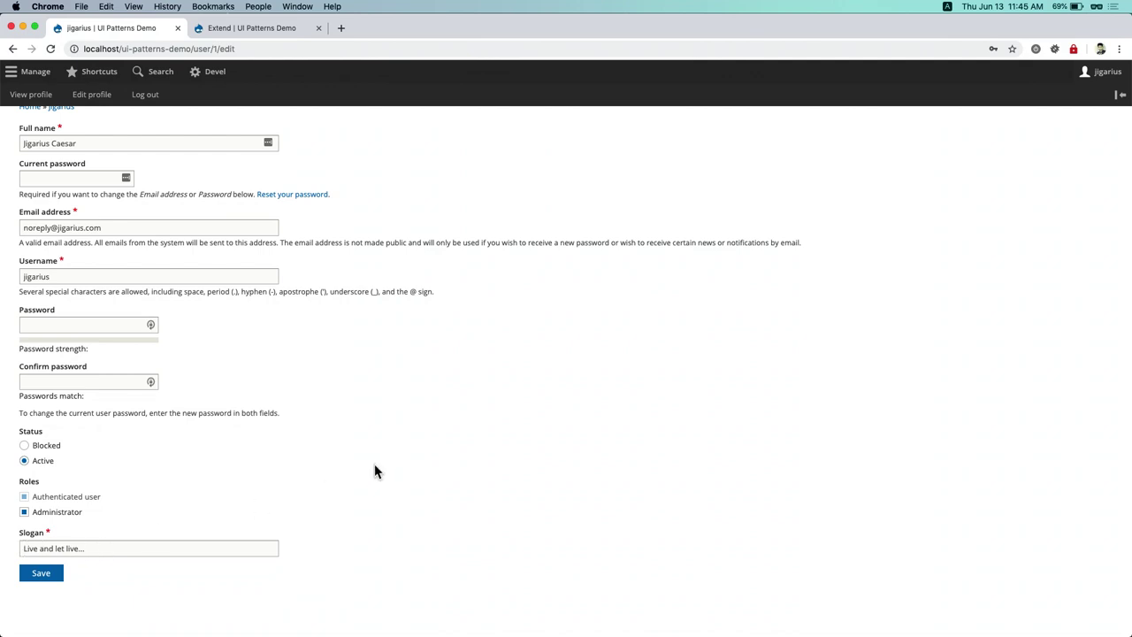
scroll(375, 463, "up", 2)
View the profile page and highlight the 'Live and let live...' slogan blockquote
left_click(33, 103)
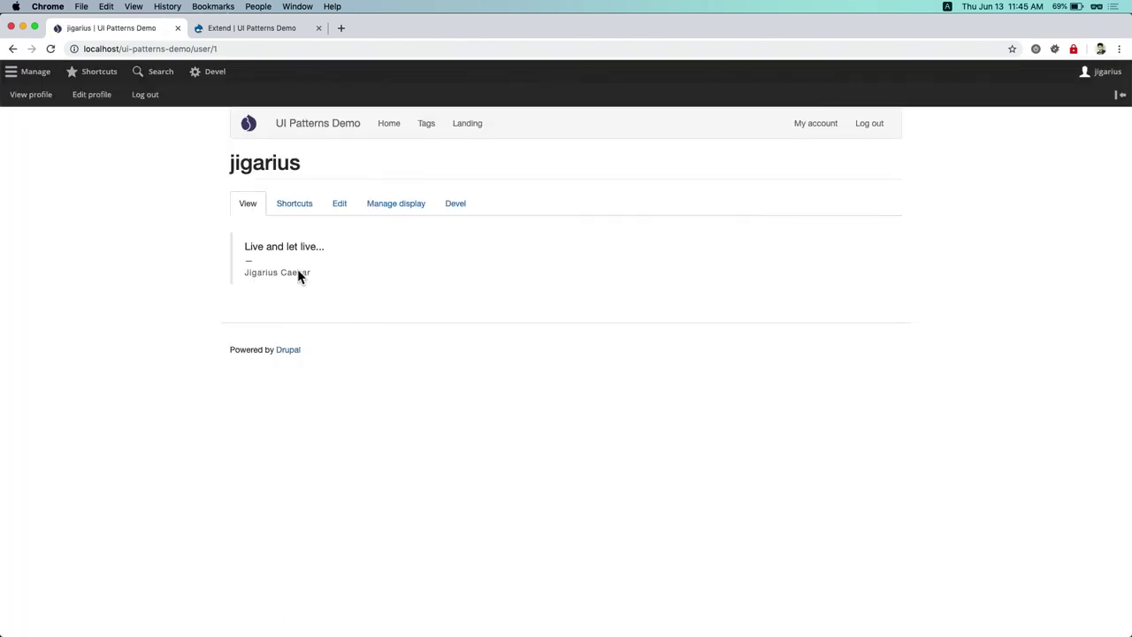
left_click_drag(245, 248, 326, 247)
left_click(320, 280)
left_click(54, 81)
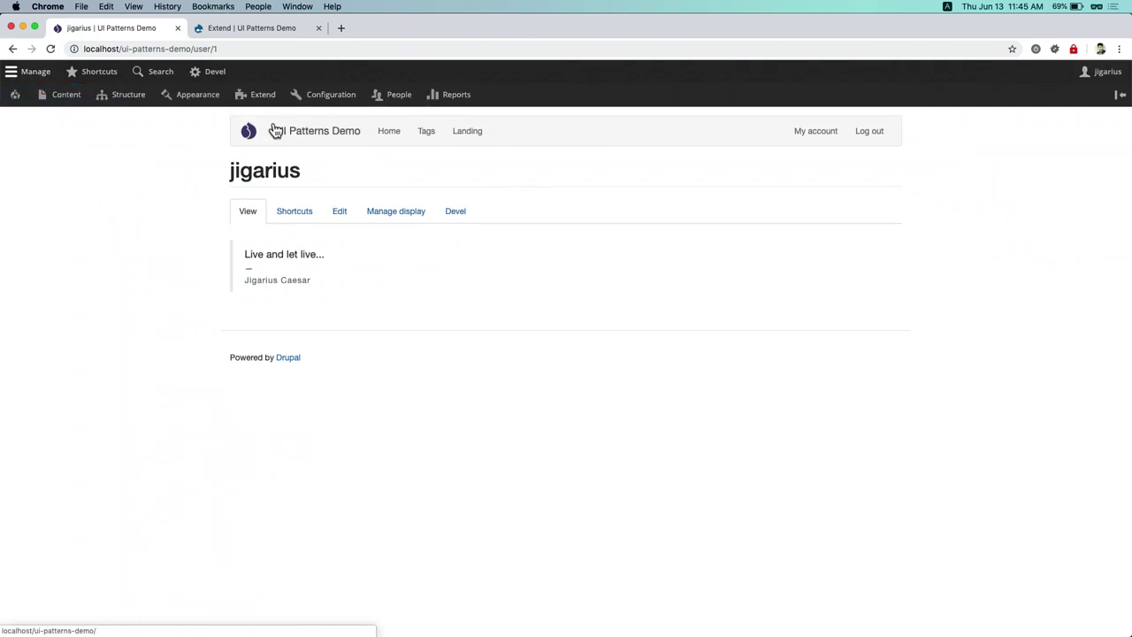
mouse_move(319, 101)
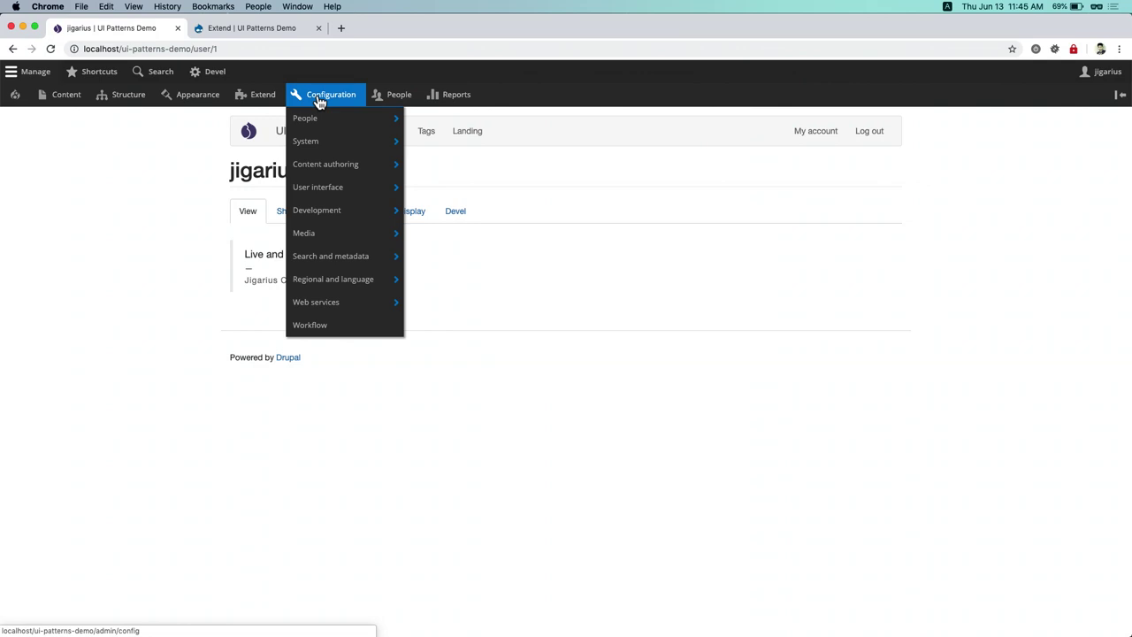
Go to Configuration > People > Account settings > Manage display and start adding a field group
mouse_move(321, 121)
mouse_move(419, 119)
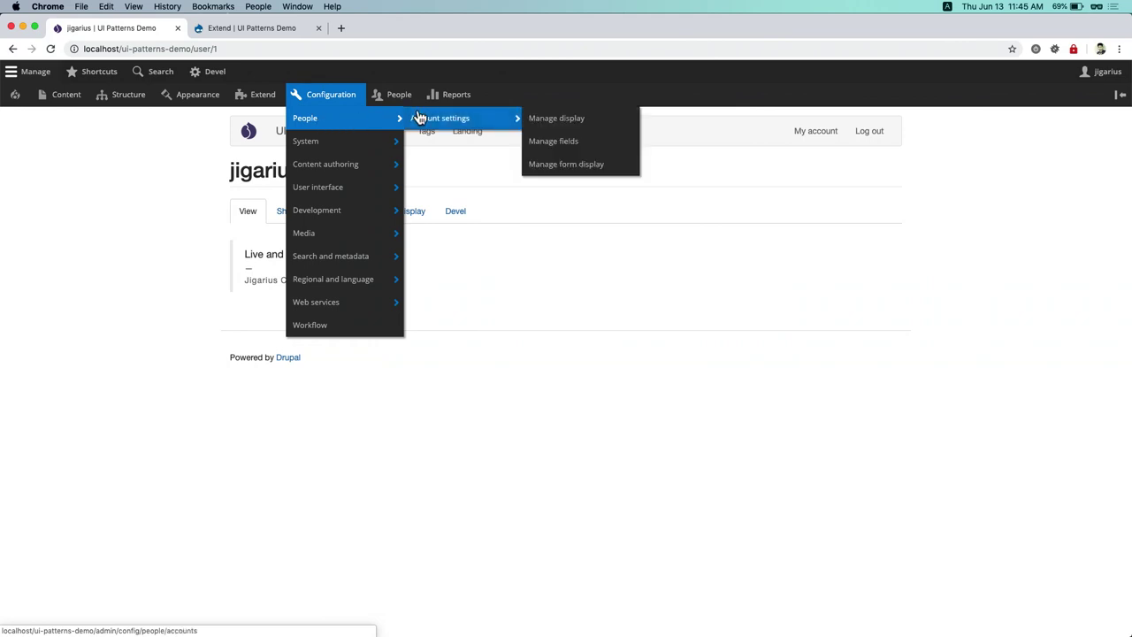
left_click(582, 127)
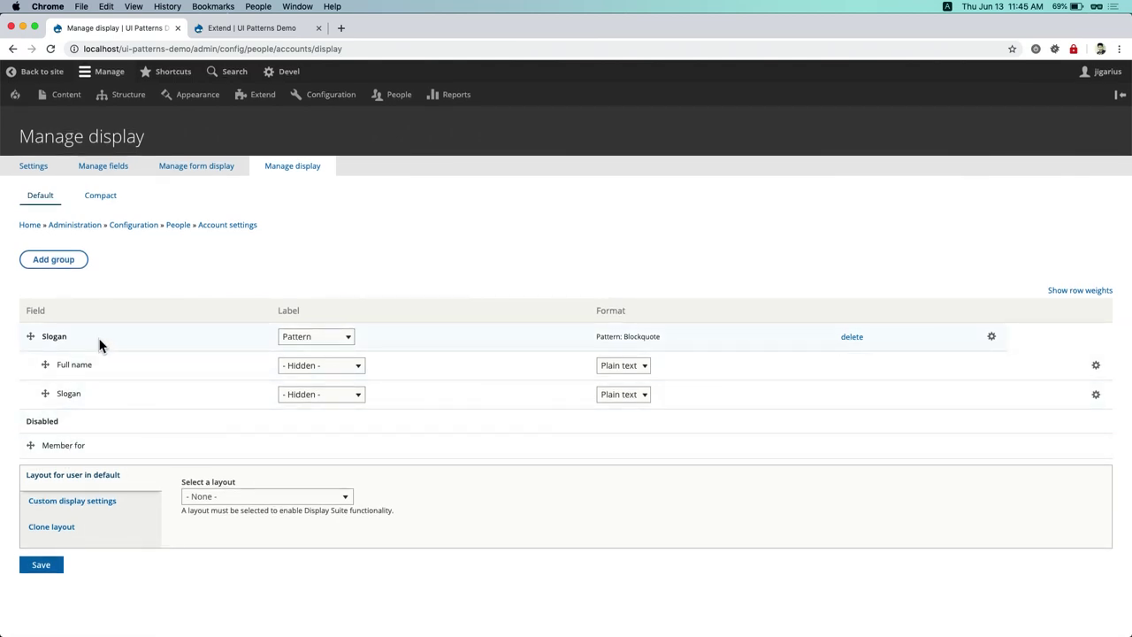
left_click(62, 262)
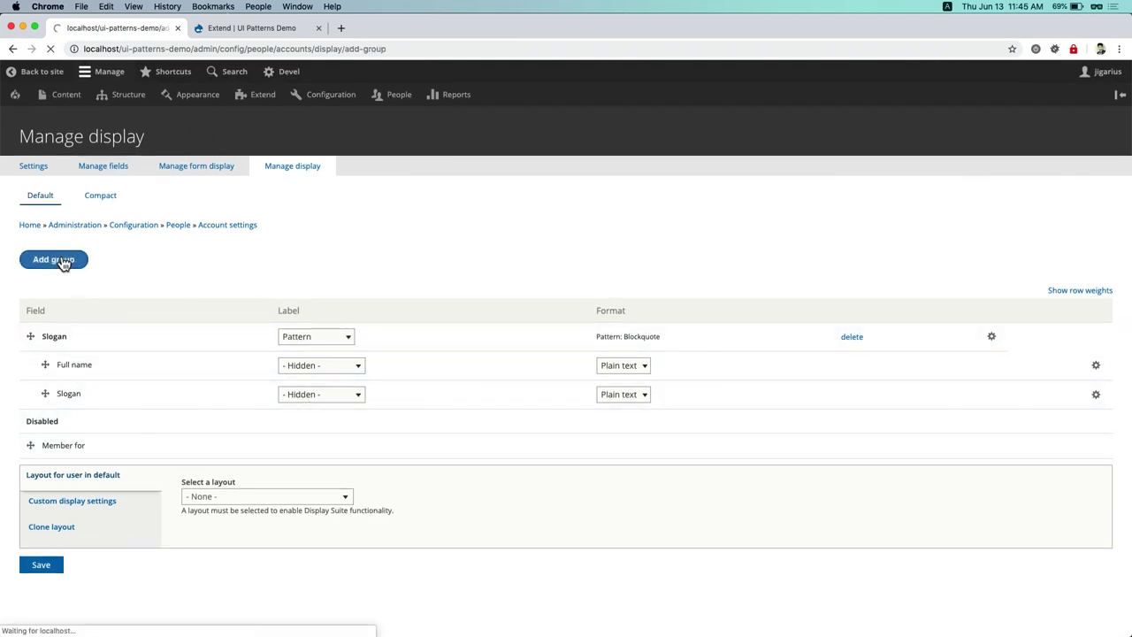
left_click(97, 214)
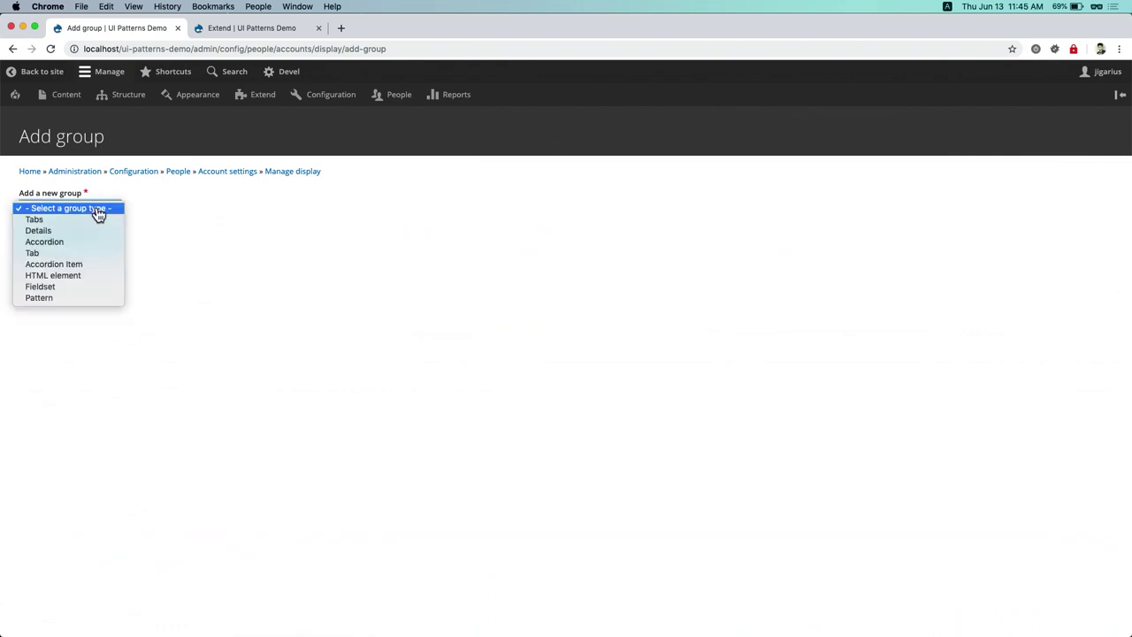
left_click(71, 298)
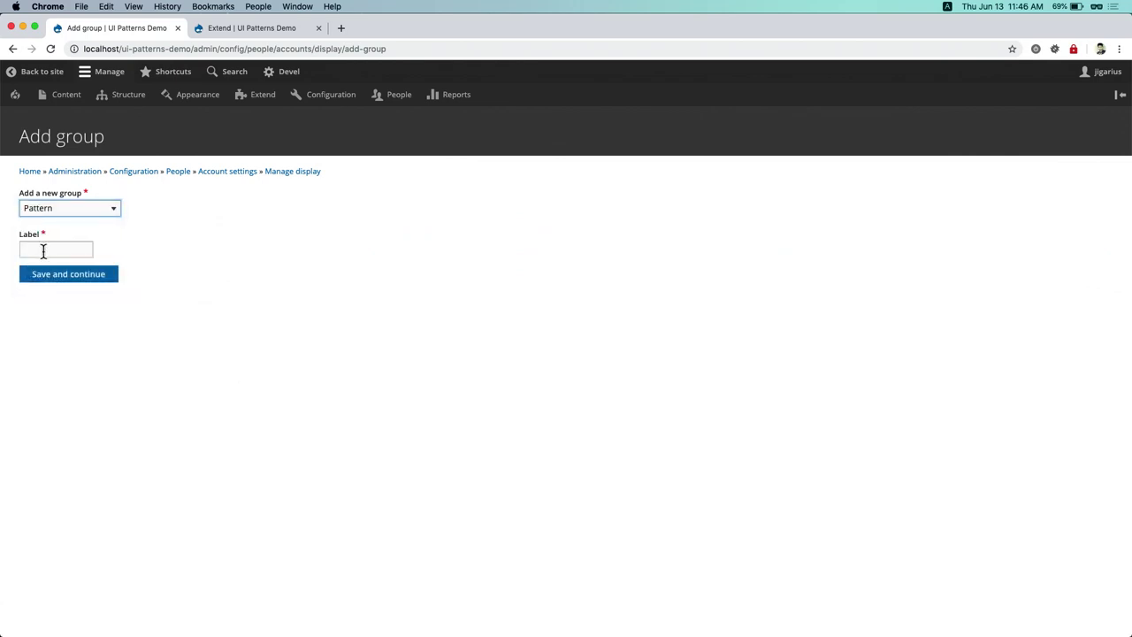
left_click(53, 251)
left_click(162, 271)
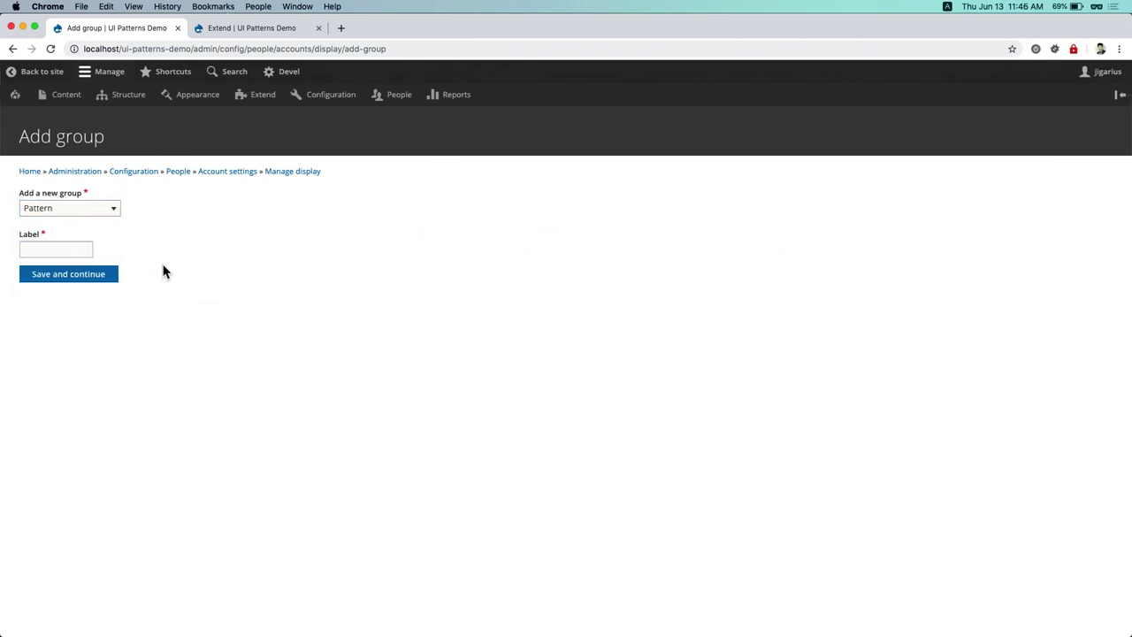
left_click(12, 50)
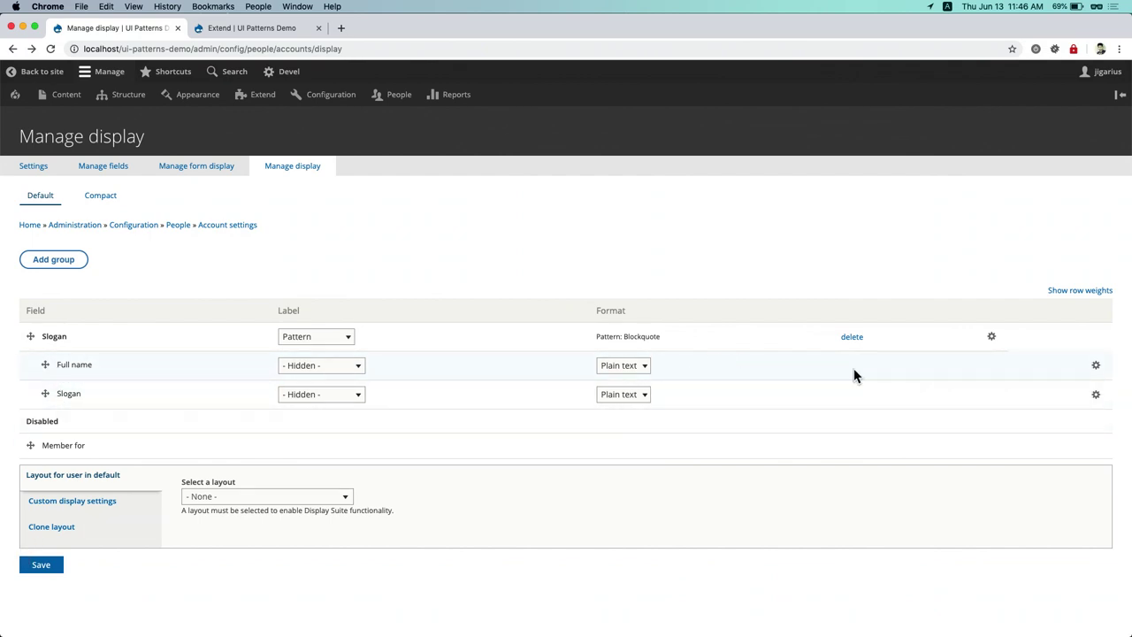
left_click(991, 337)
scroll(570, 459, "down", 3)
double_click(292, 360)
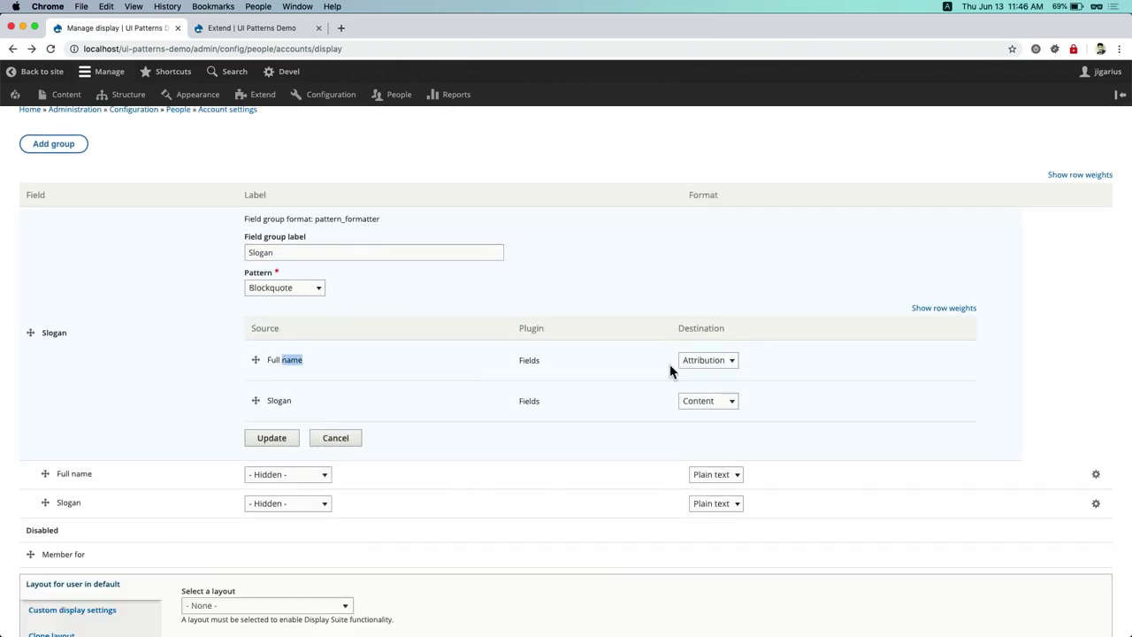
left_click(731, 361)
left_click(310, 400)
scroll(523, 397, "down", 2)
left_click(291, 341)
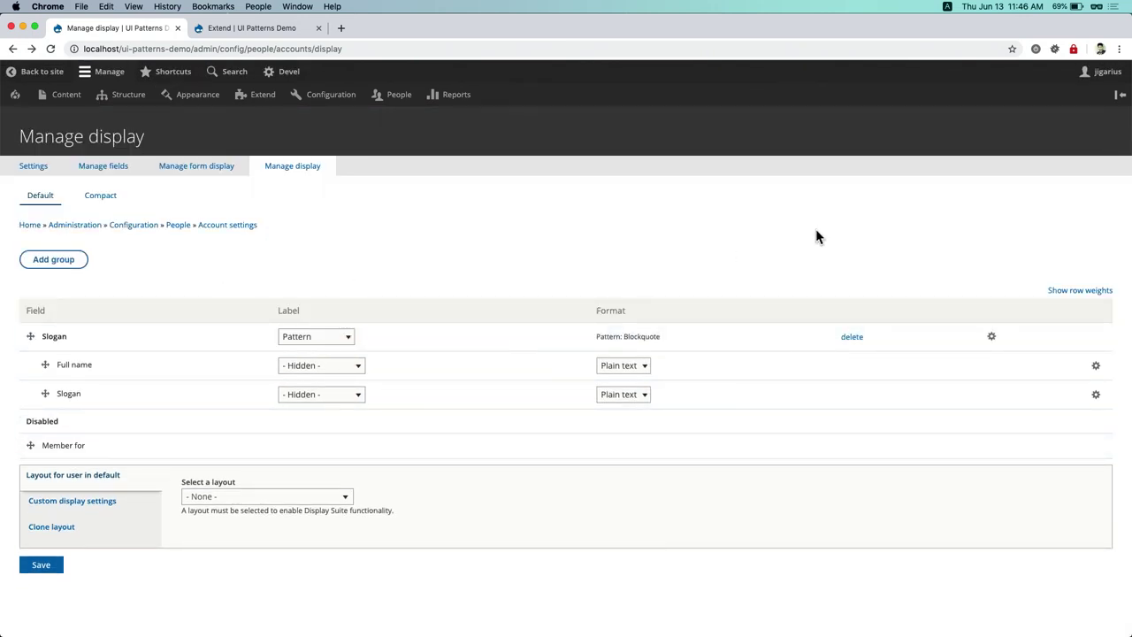
View the profile's slogan blockquote, then go to the home page with three article cards
left_click(1105, 78)
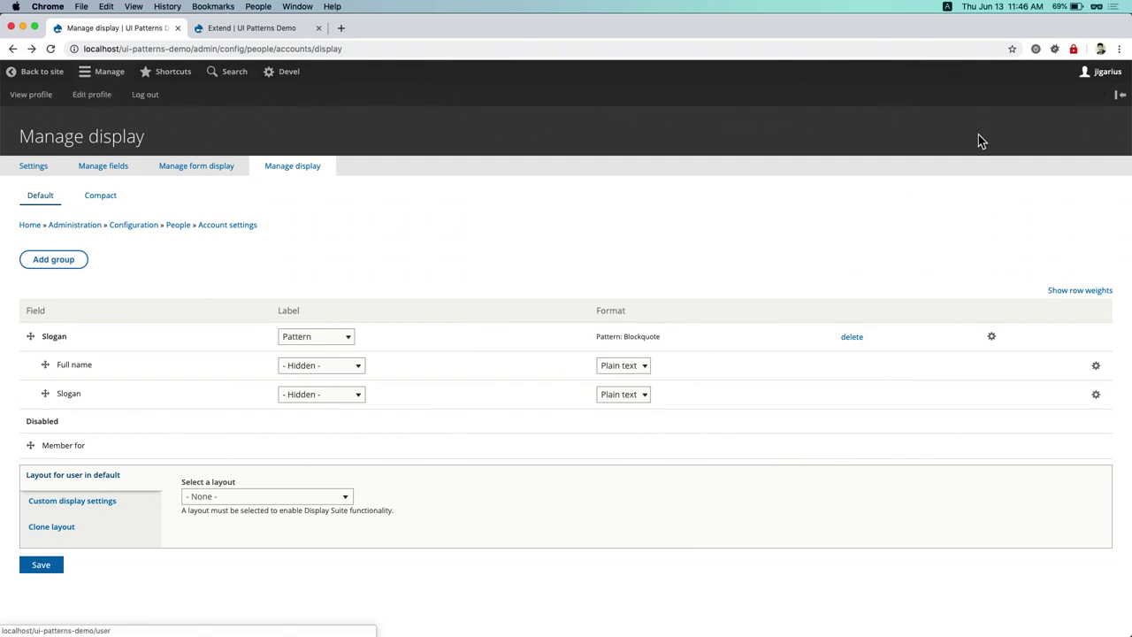
left_click(32, 95)
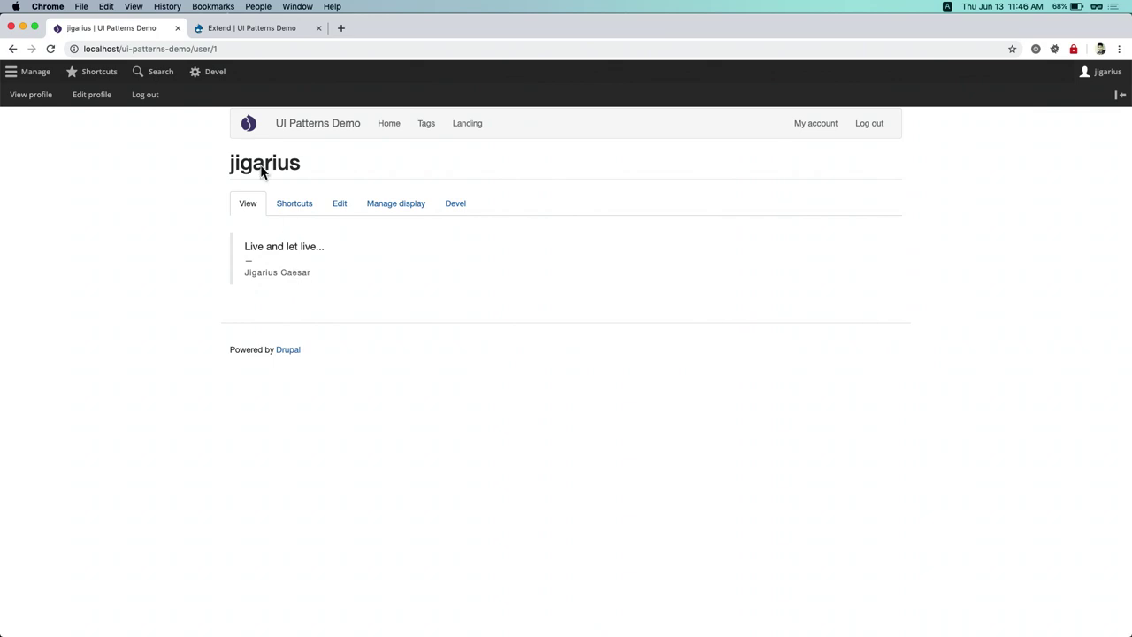
left_click(248, 126)
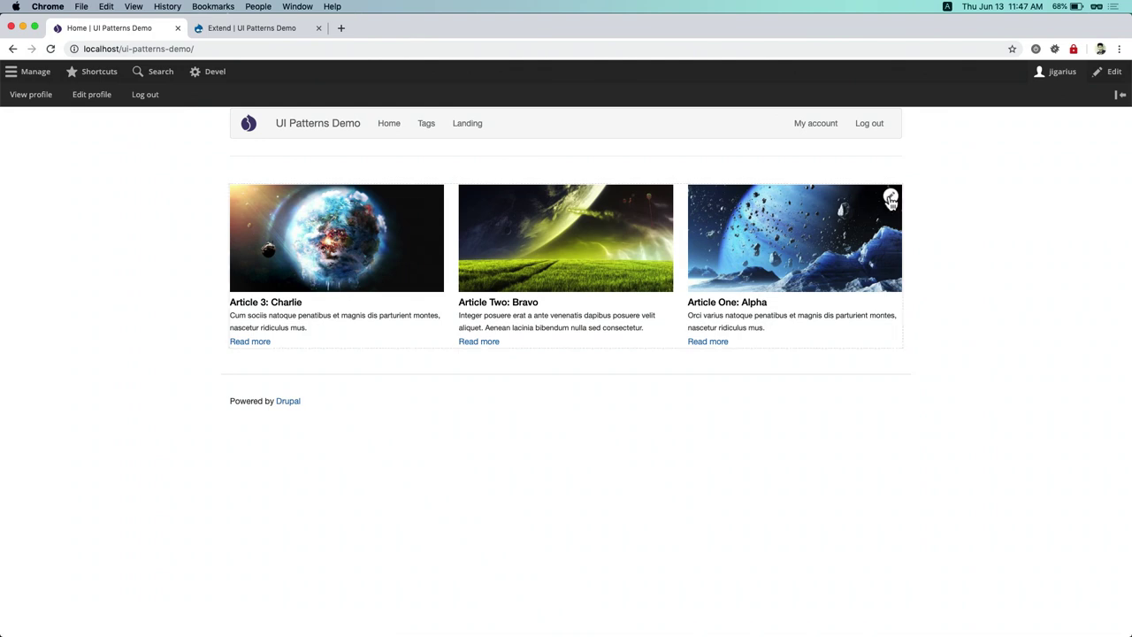
Edit the Tags view from Delta's contextual link, update its preview, then return to Tags
left_click(427, 123)
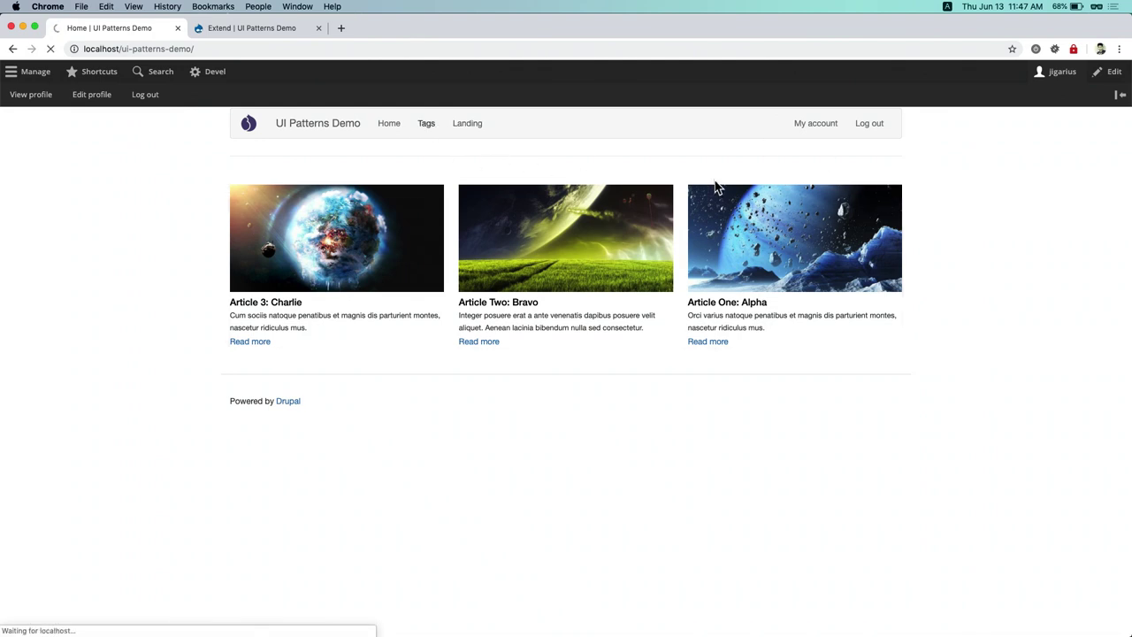
left_click(891, 221)
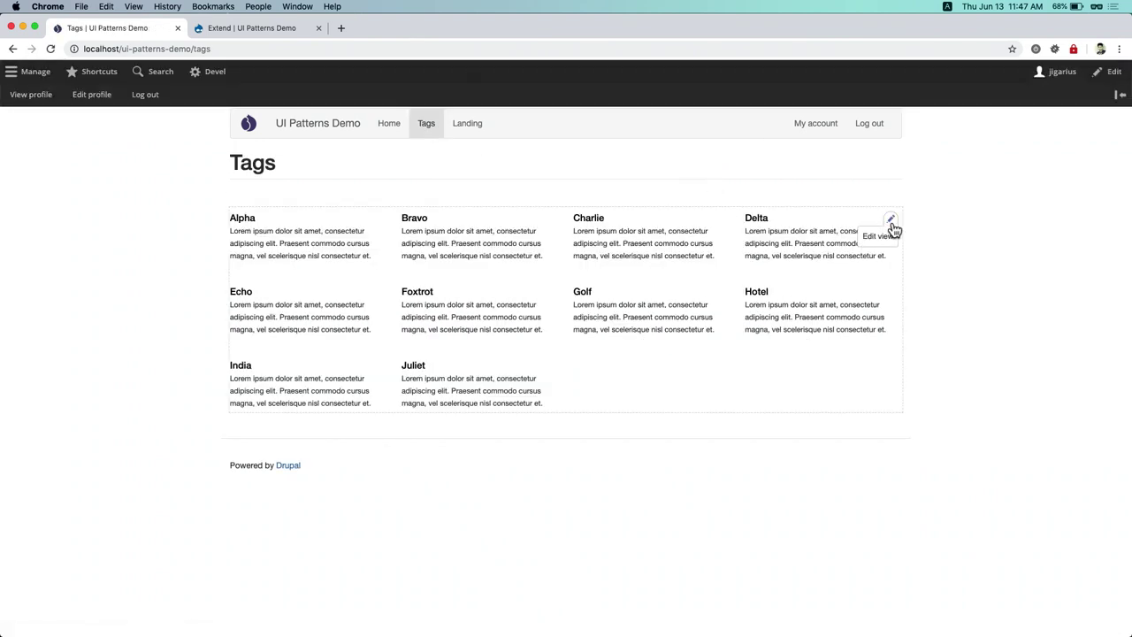
left_click(879, 236)
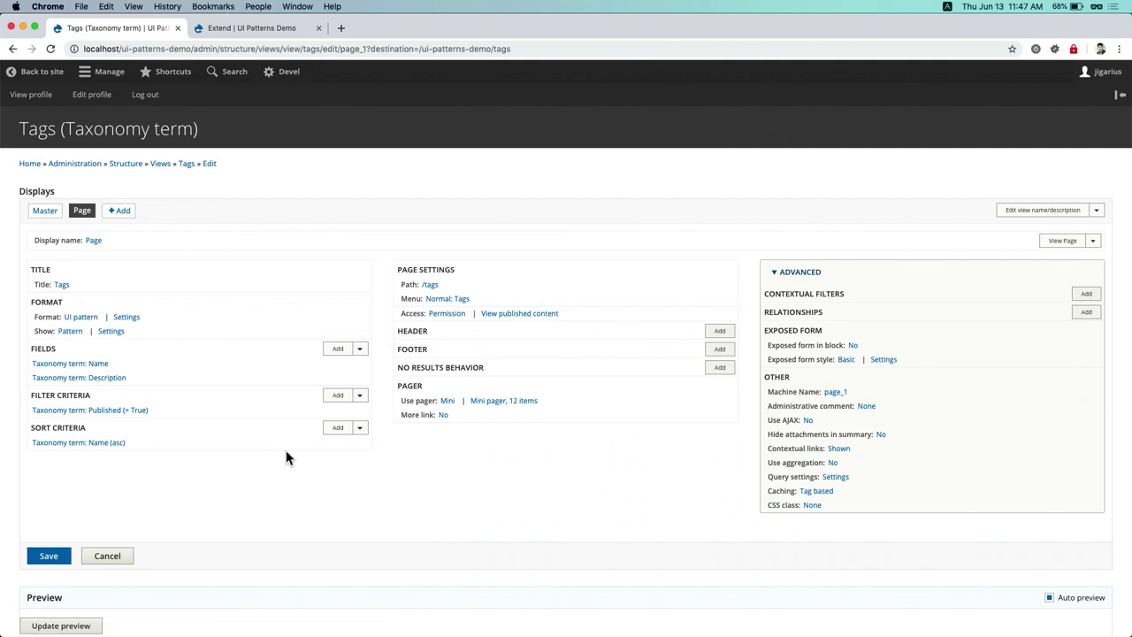
scroll(286, 458, "down", 2)
left_click(92, 572)
scroll(308, 570, "down", 1)
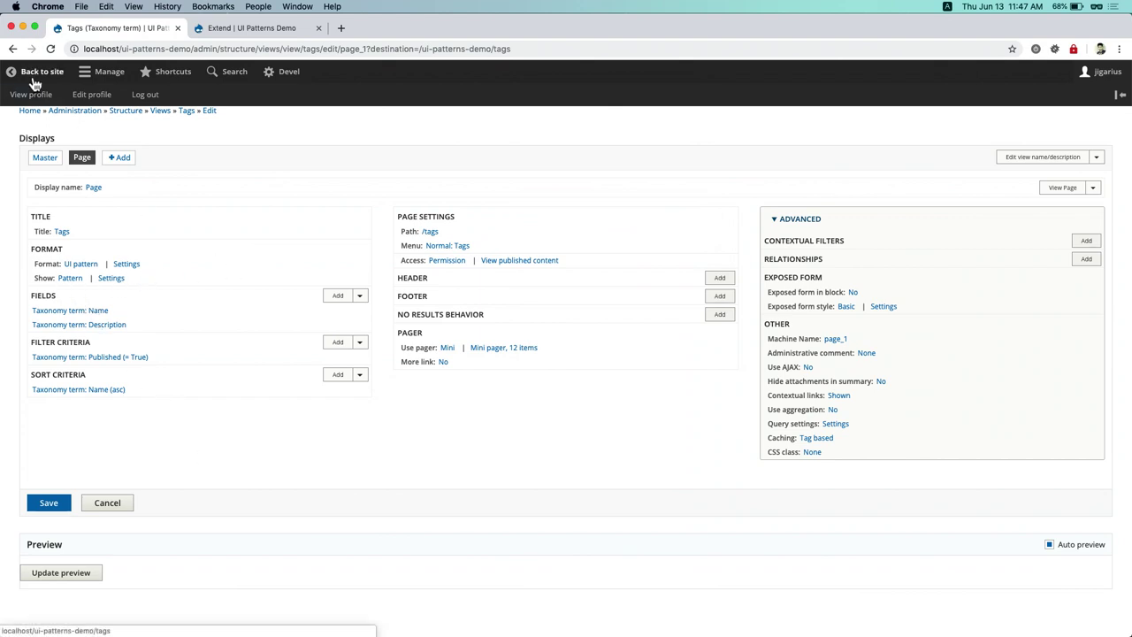
left_click(13, 49)
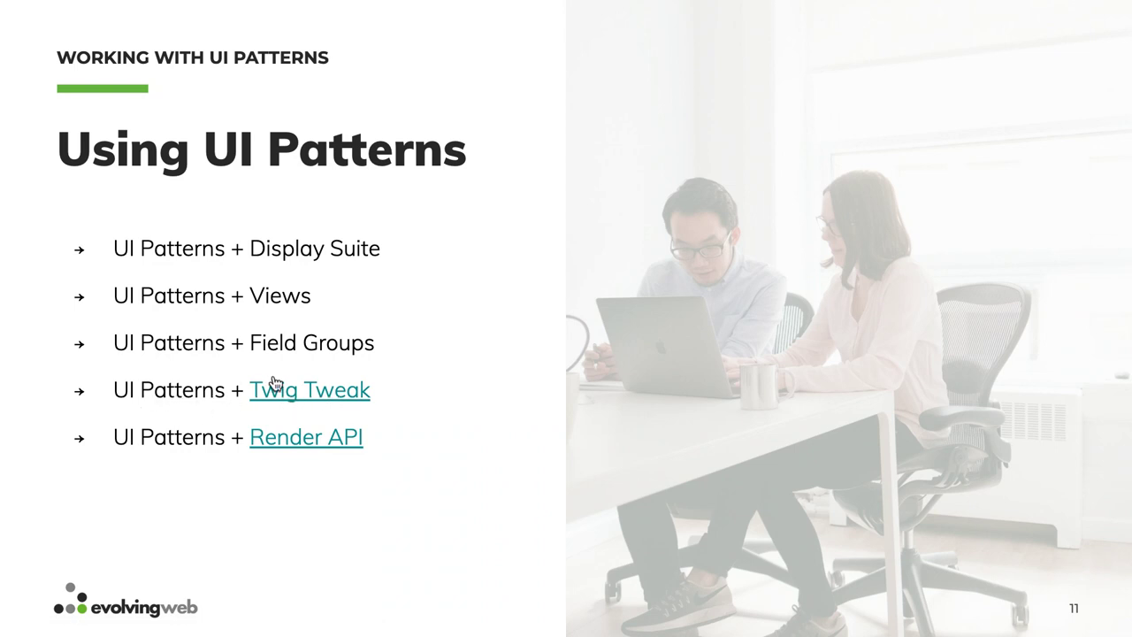
Switch to PhpStorm and expand the patterns > card_collection folder in the Project tree
key("ctrl+Left")
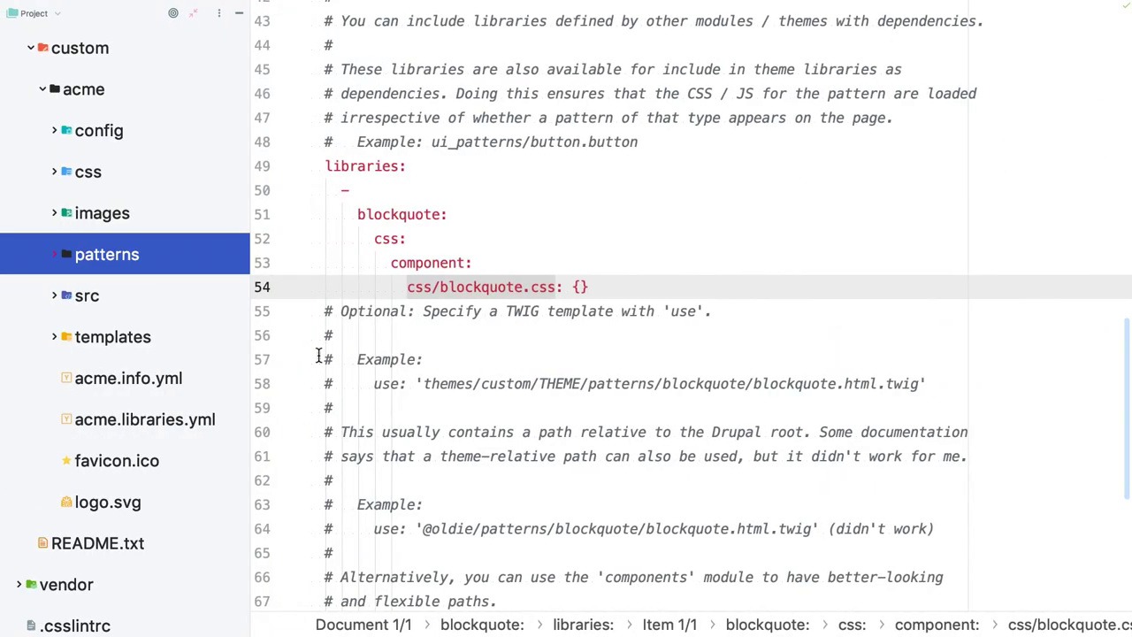
left_click(507, 237)
left_click(97, 267)
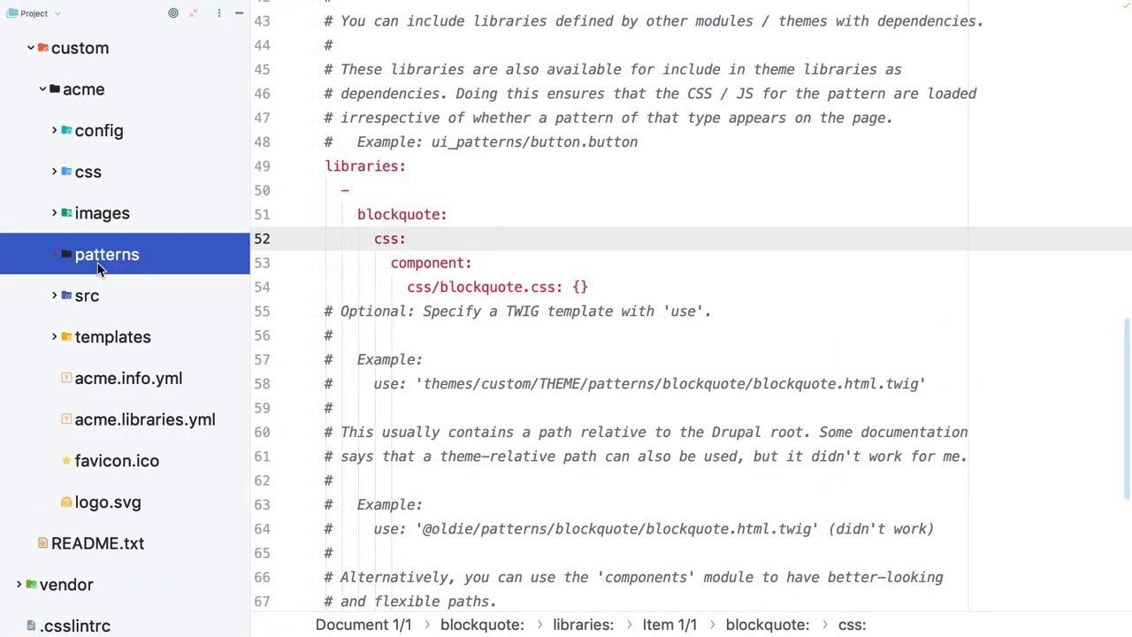
key("Down")
key("Down")
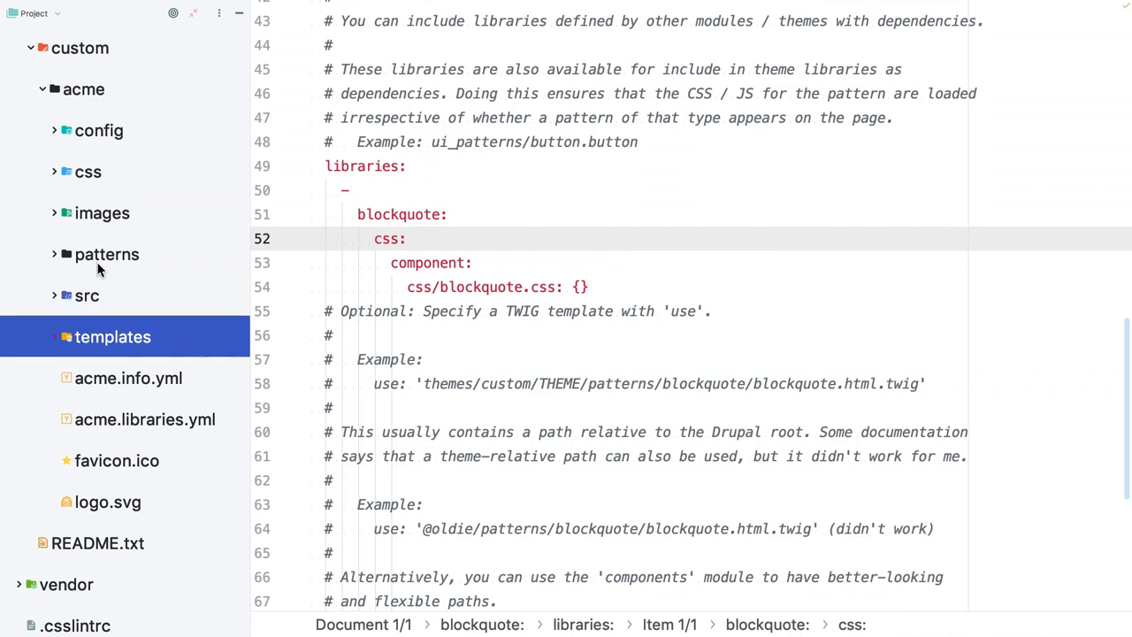
key("Up")
key("Up")
key("Right")
key("Down")
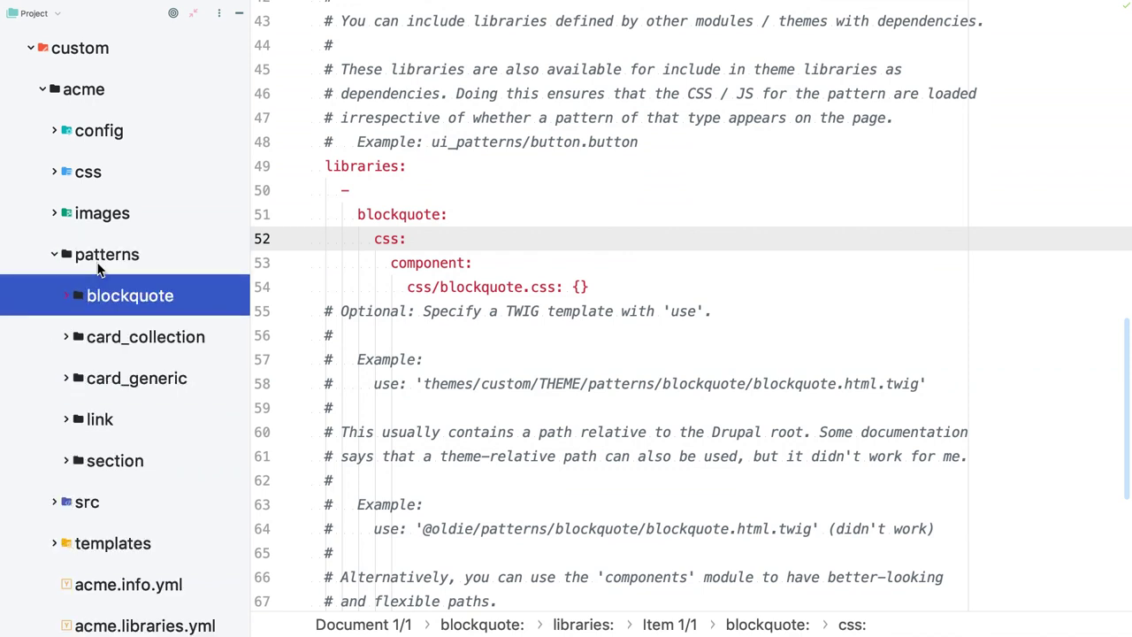
scroll(97, 265, "down", 5)
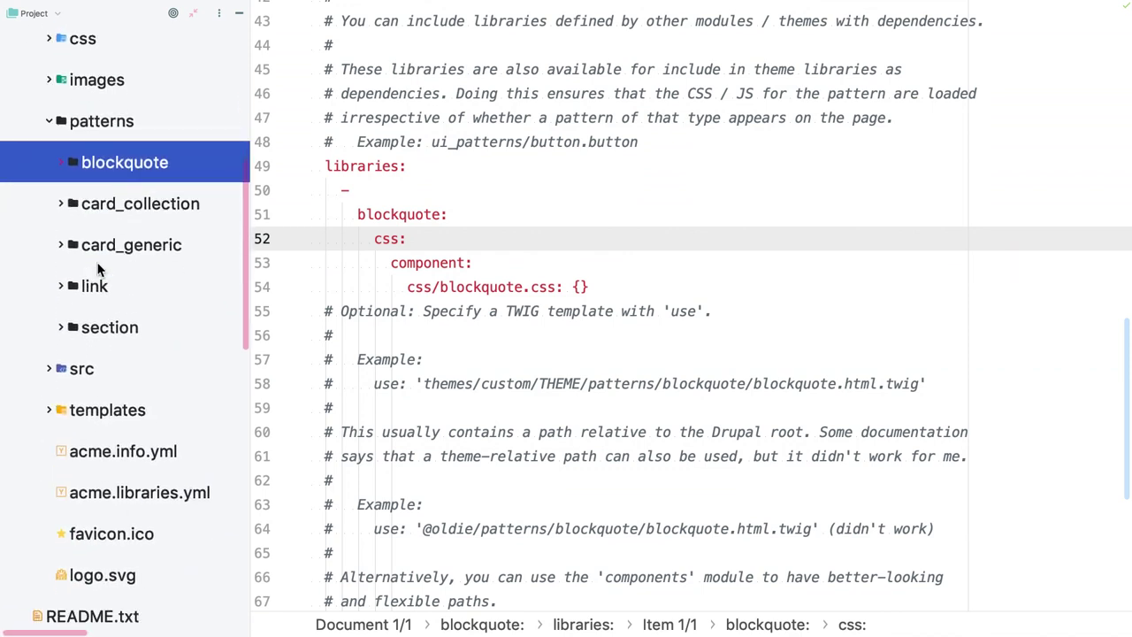
left_click(97, 257)
left_click(102, 213)
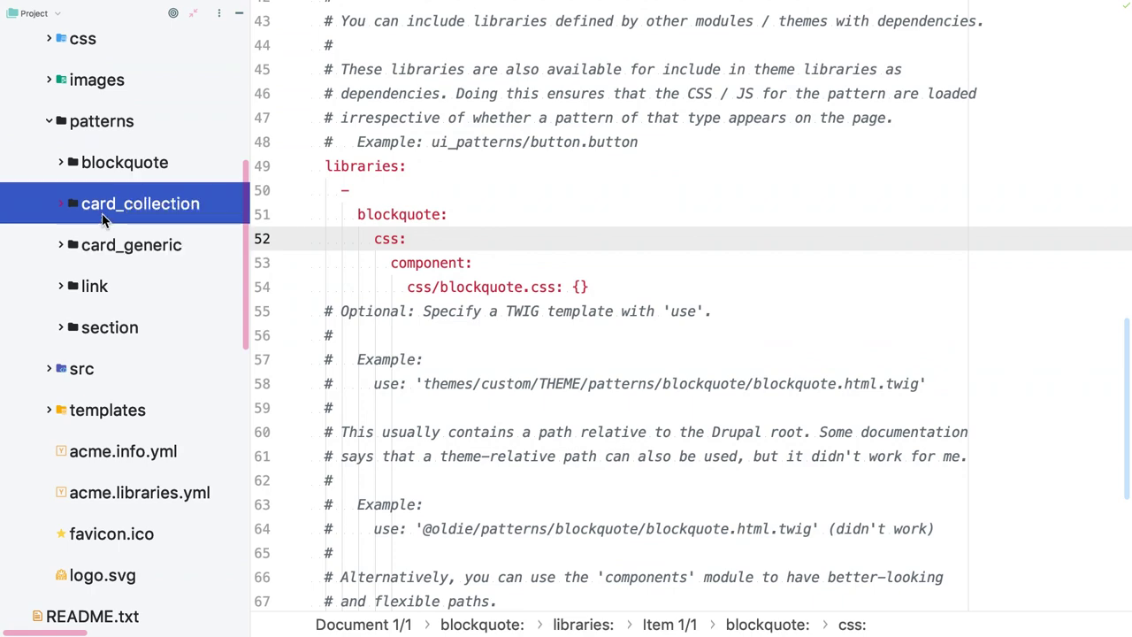
key("Right")
scroll(102, 213, "down", 2)
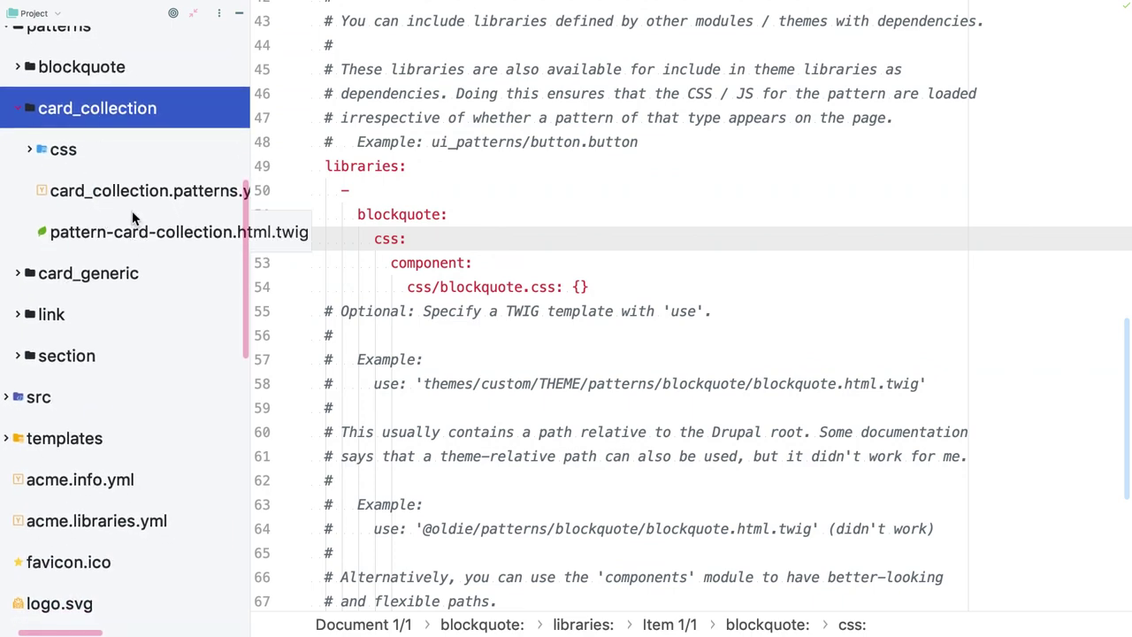
double_click(128, 237)
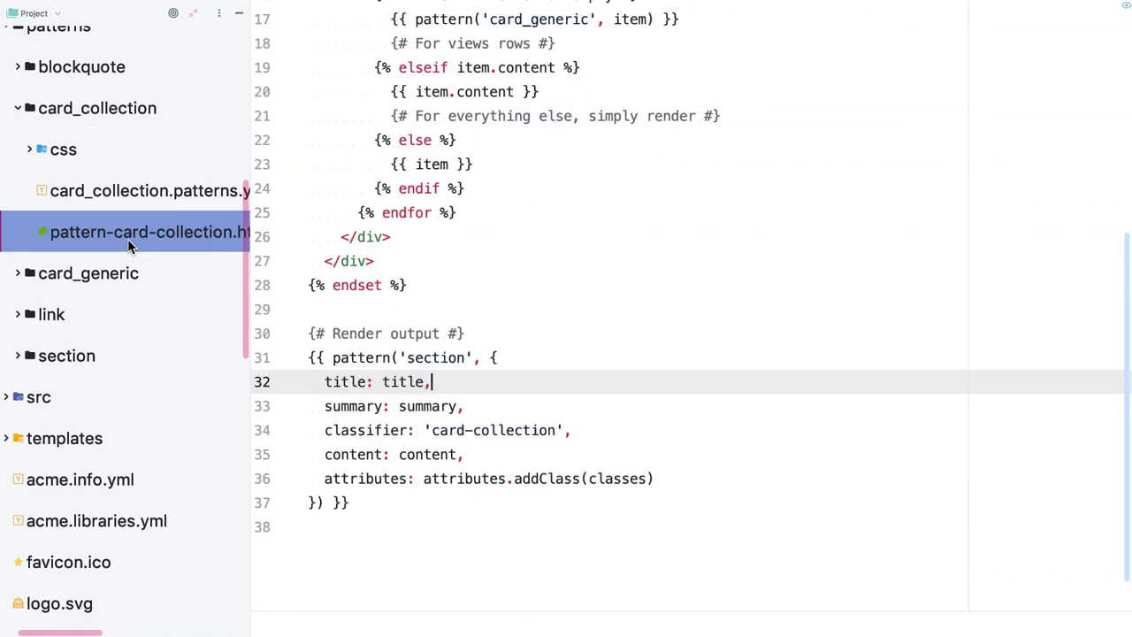
scroll(654, 313, "up", 5)
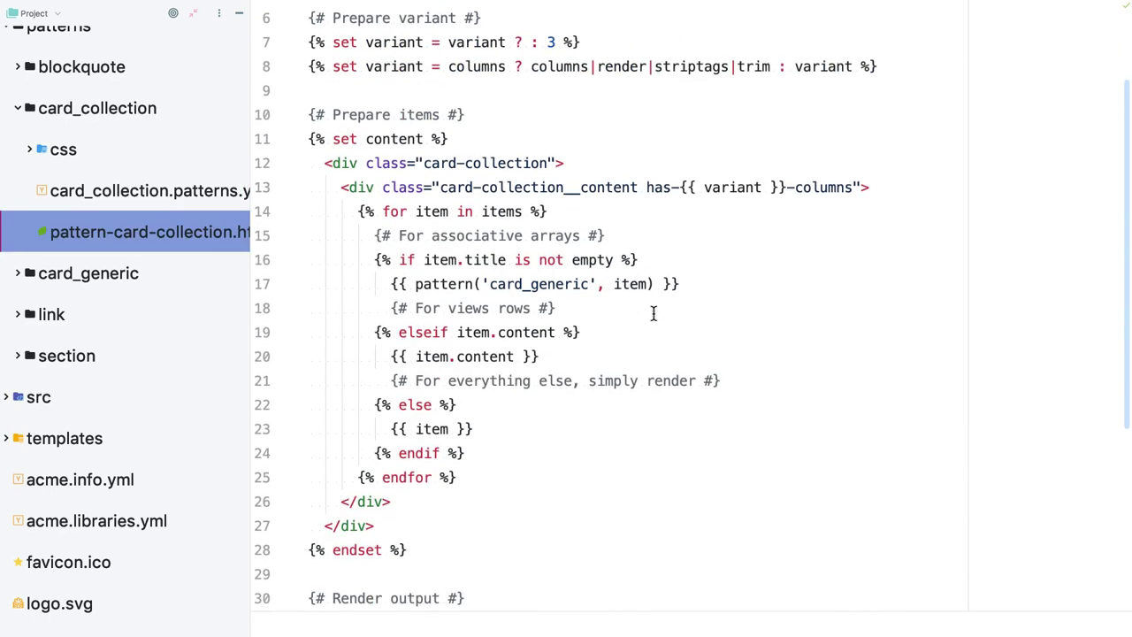
left_click(357, 213)
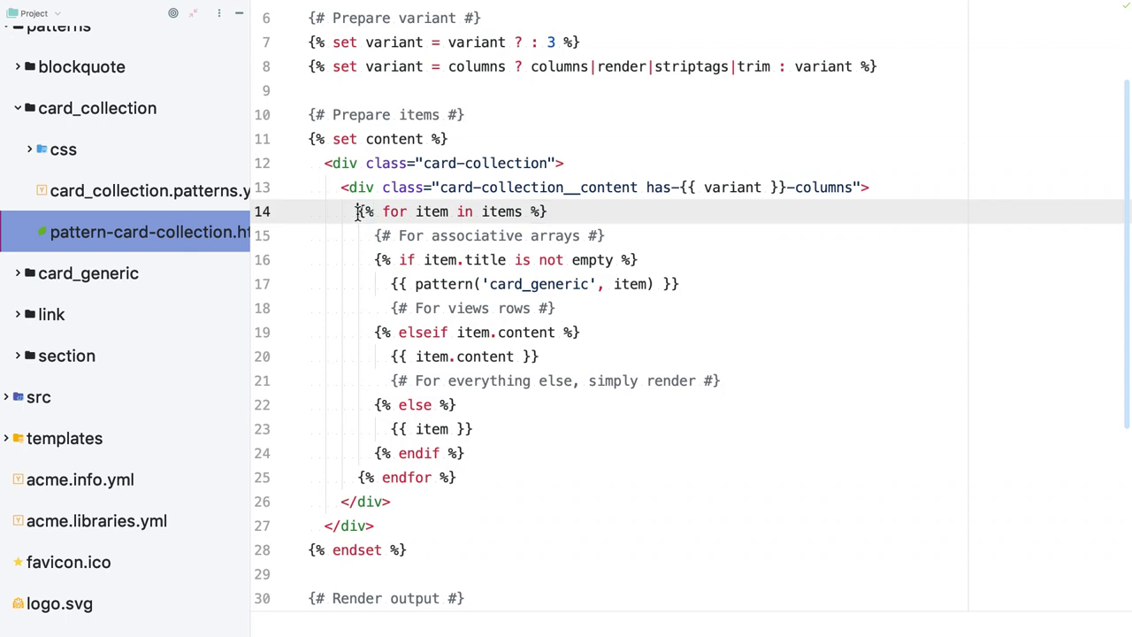
left_click(478, 475, "shift")
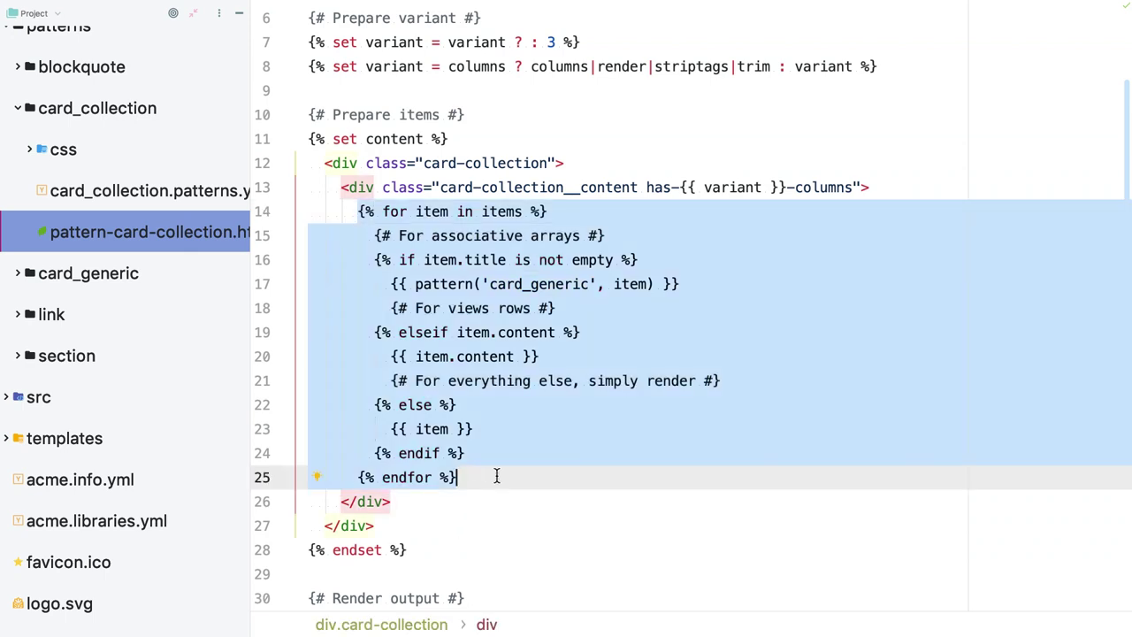
left_click(635, 241)
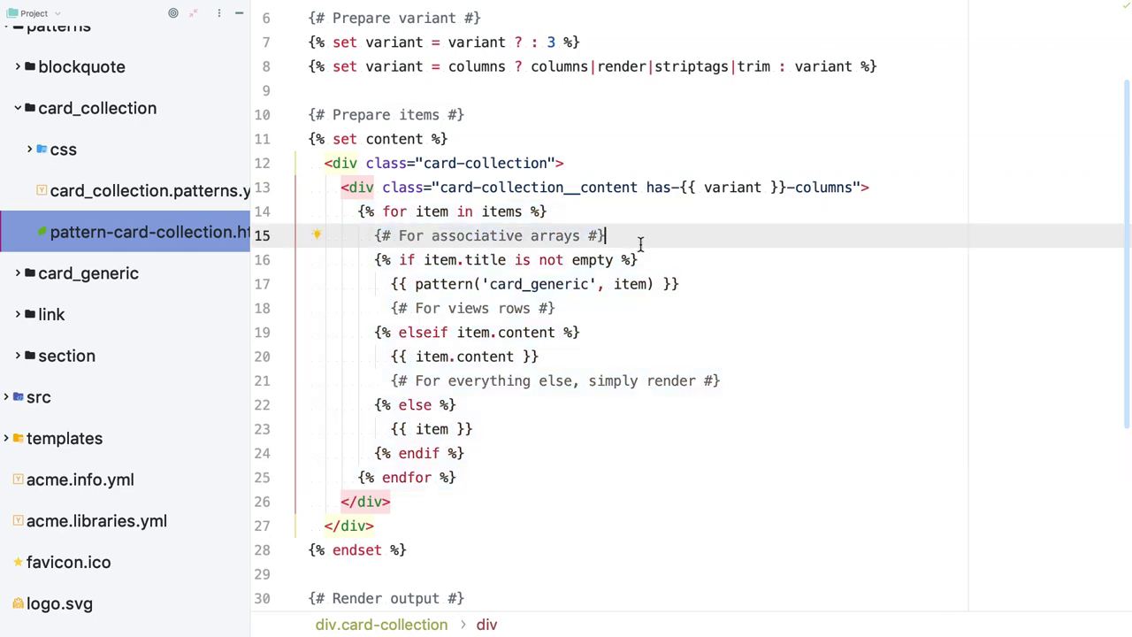
key("Home")
key("shift+Down")
key("shift+Down")
key("shift+Down")
key("shift+Down")
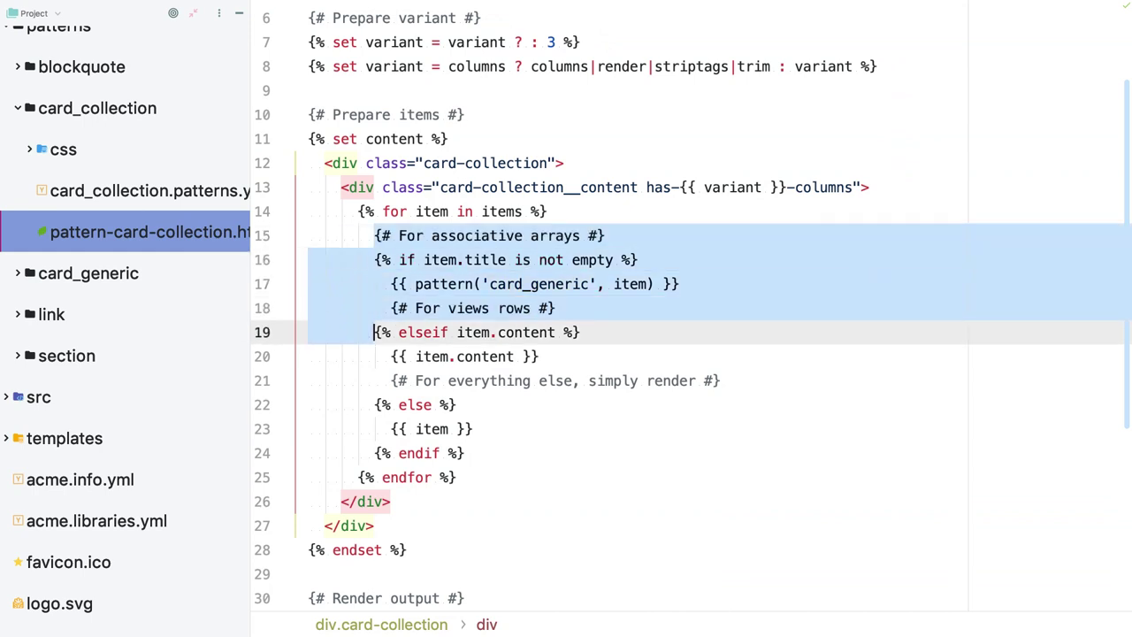
key("Up")
key("Up")
key("Up")
key("Up")
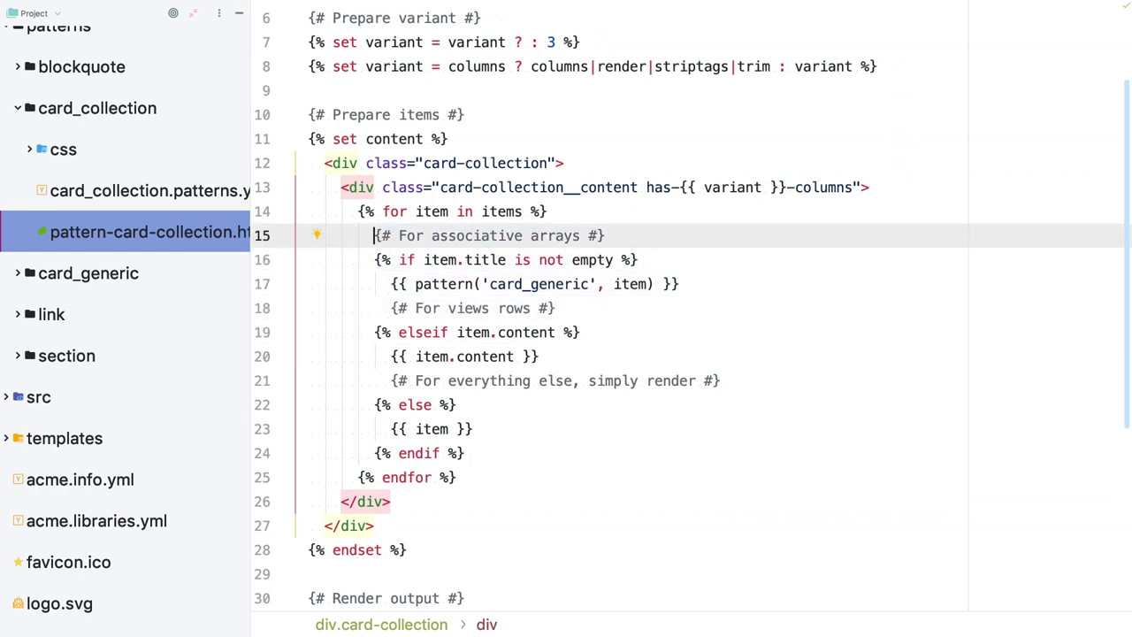
key("Down")
key("Up")
double_click(234, 189)
scroll(487, 342, "down", 3)
scroll(487, 342, "down", 10)
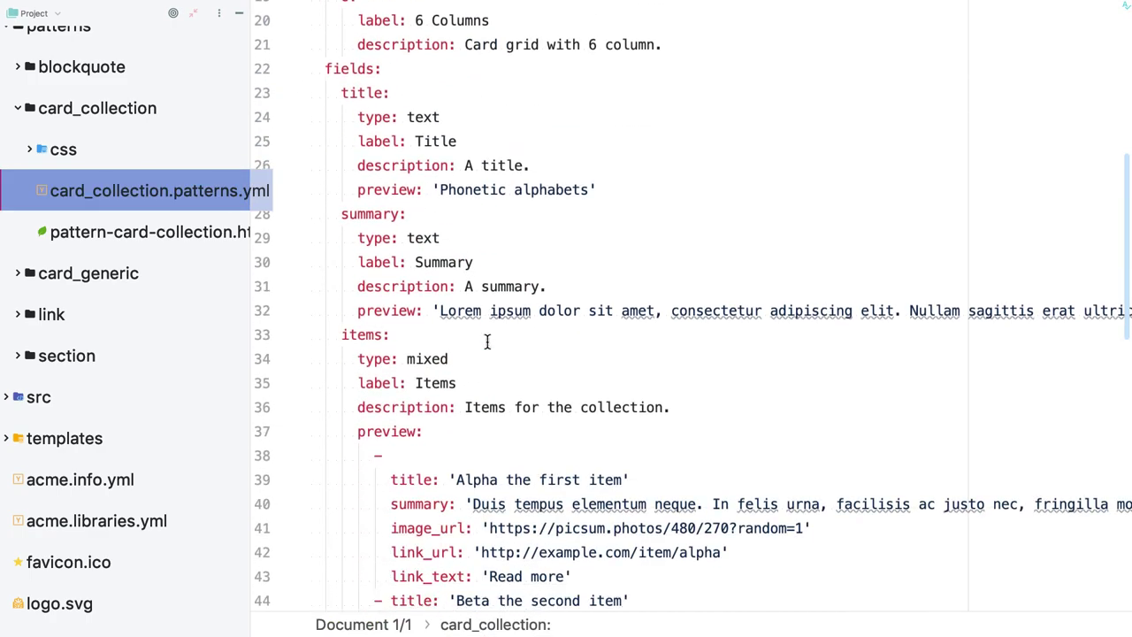
scroll(487, 341, "up", 3)
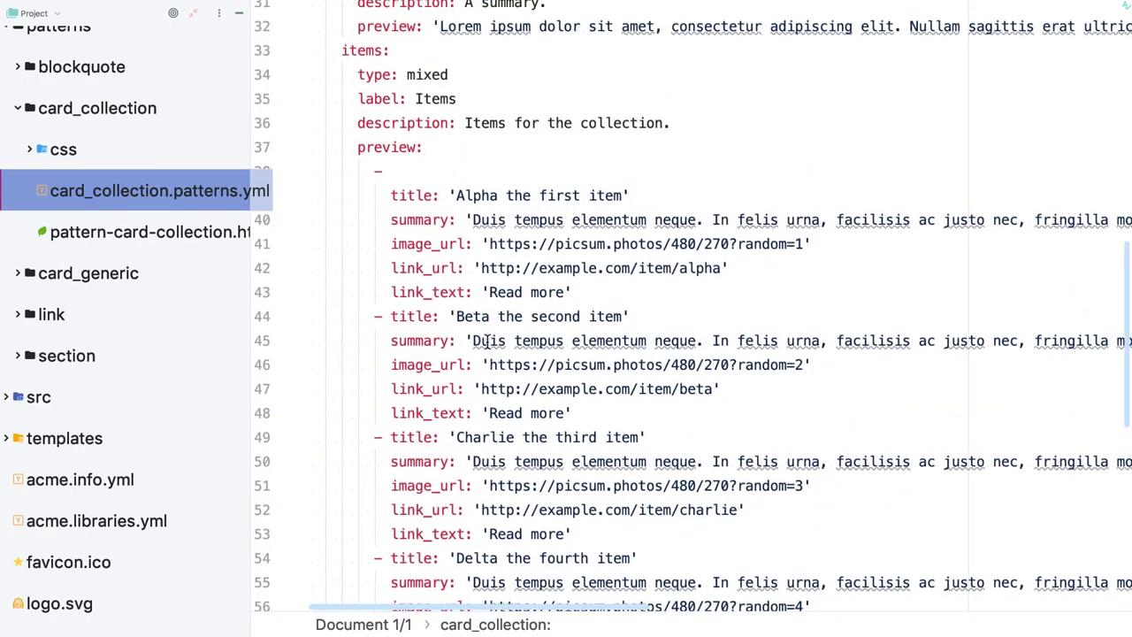
double_click(428, 154)
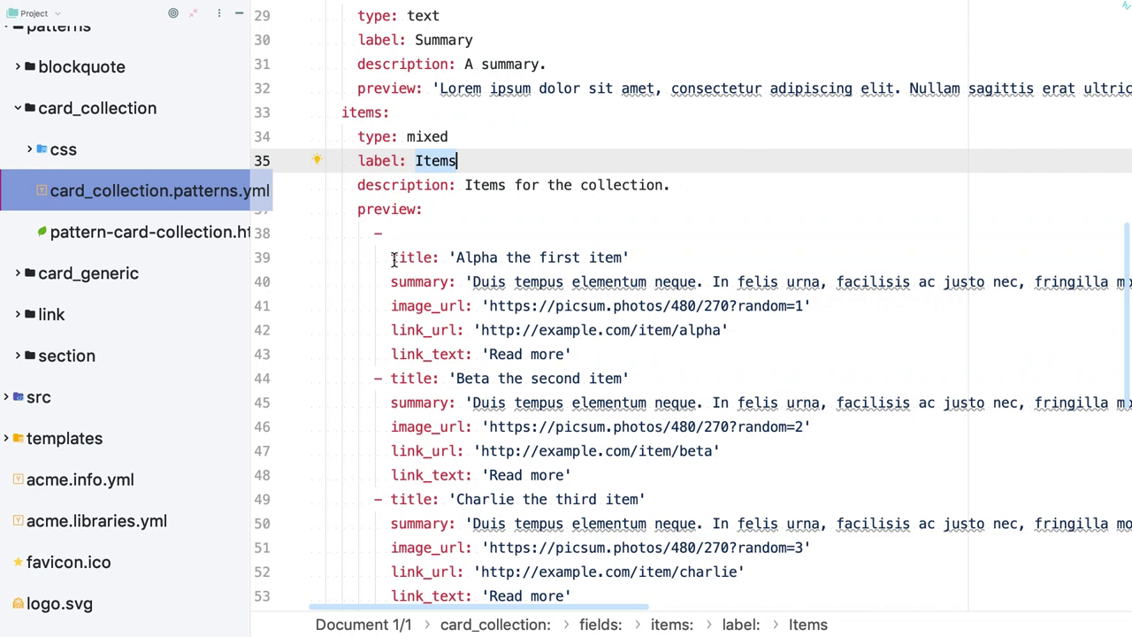
left_click(392, 257)
left_click(574, 354, "shift")
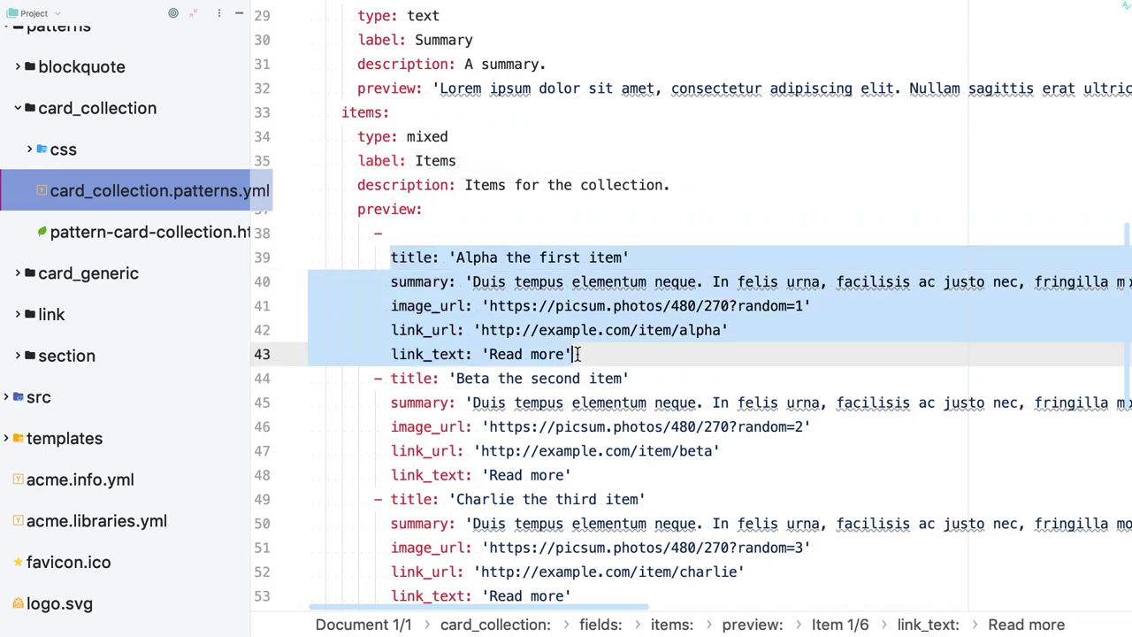
double_click(186, 232)
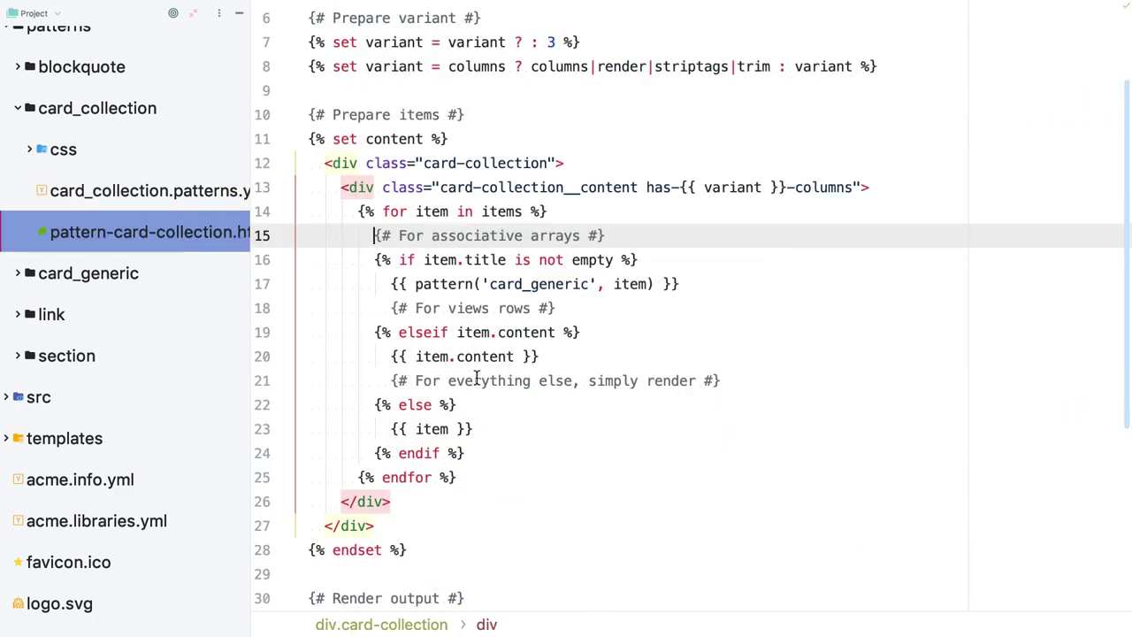
Inspect the card_generic pattern call and unindent the 'For views rows' comment one level
left_click(456, 259)
double_click(550, 284)
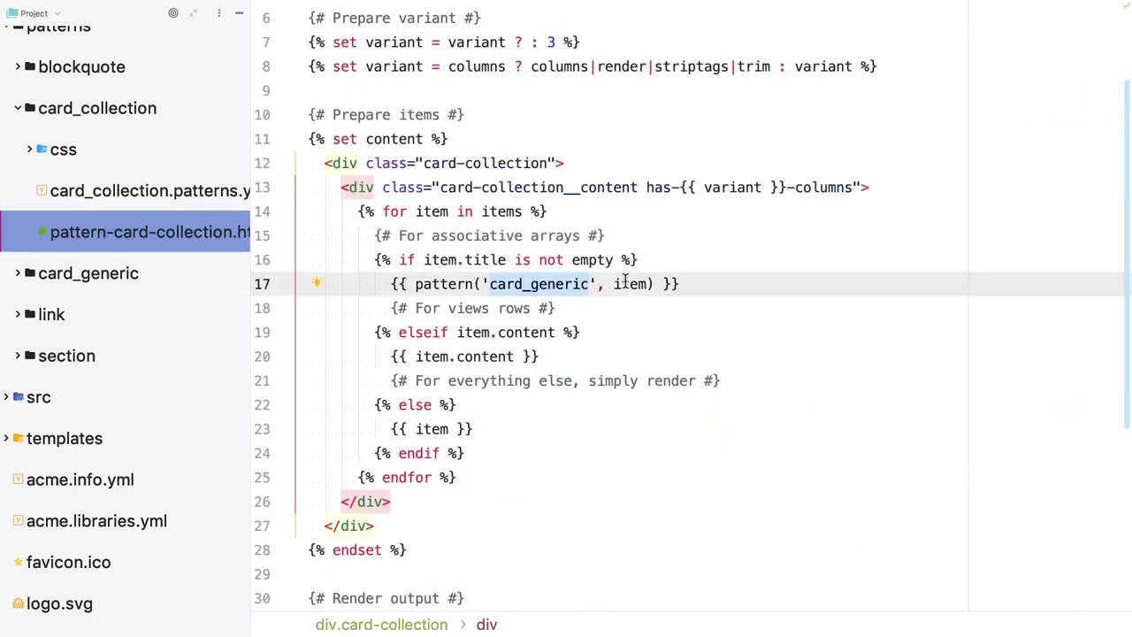
double_click(628, 284)
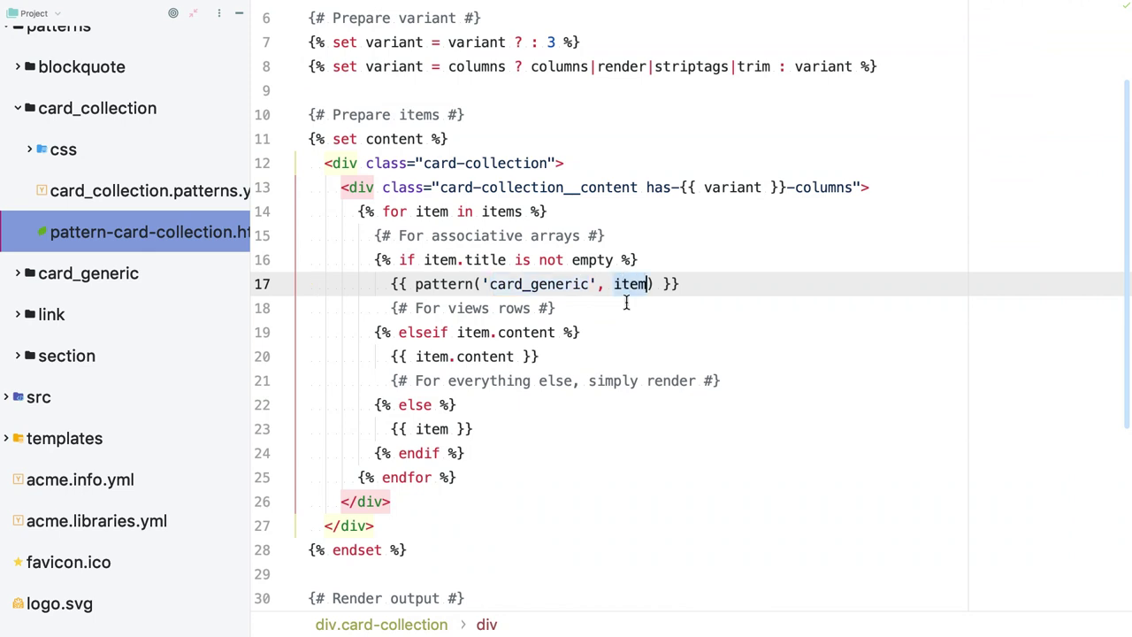
scroll(626, 296, "down", 3)
left_click(584, 241)
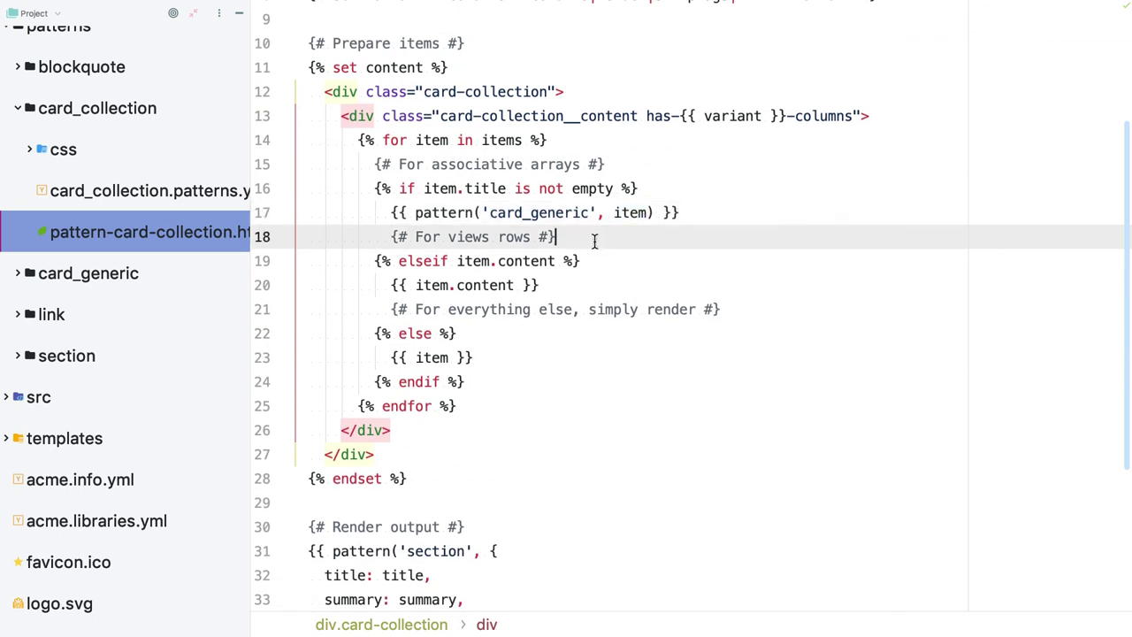
key("shift+Tab")
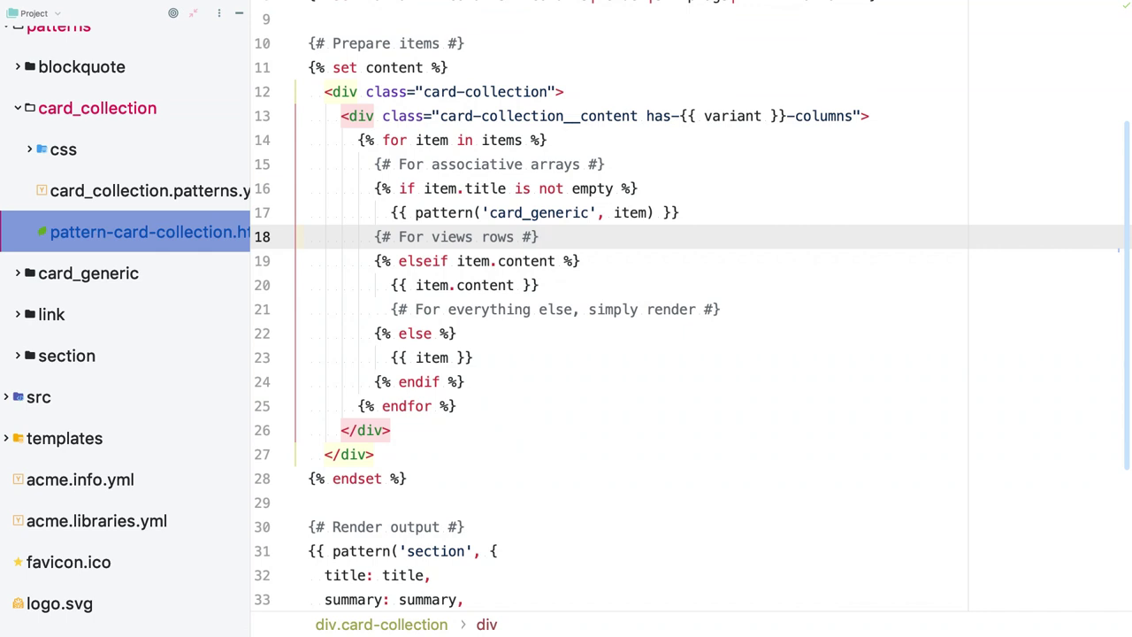
scroll(690, 306, "down", 1)
Review the elseif item.content branch and its line 20 output
left_click(622, 246)
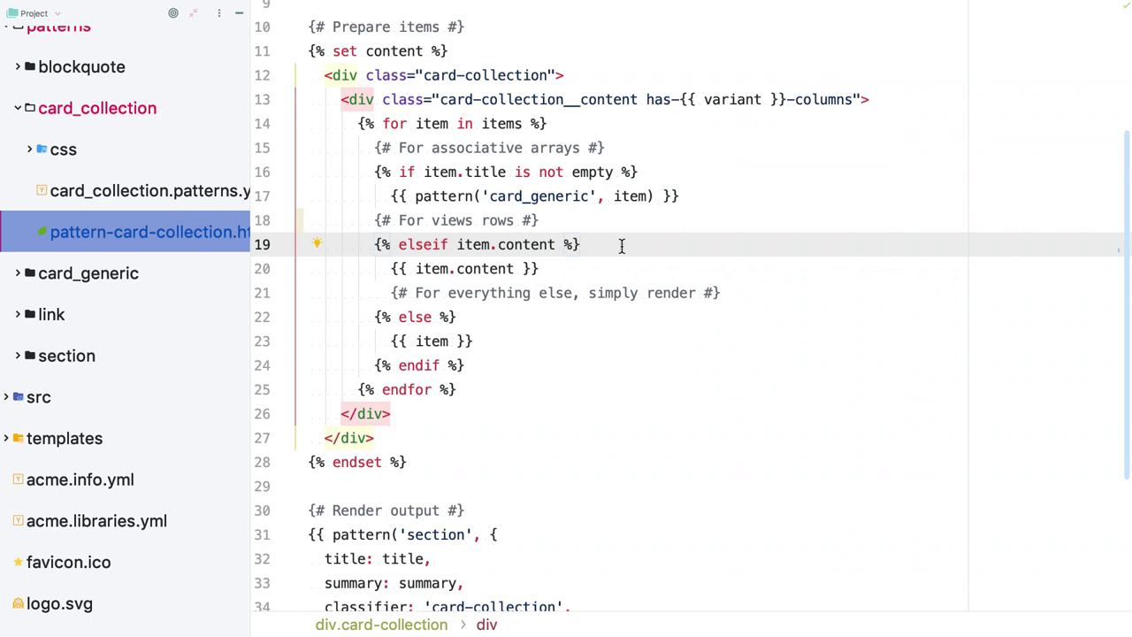
left_click(562, 271)
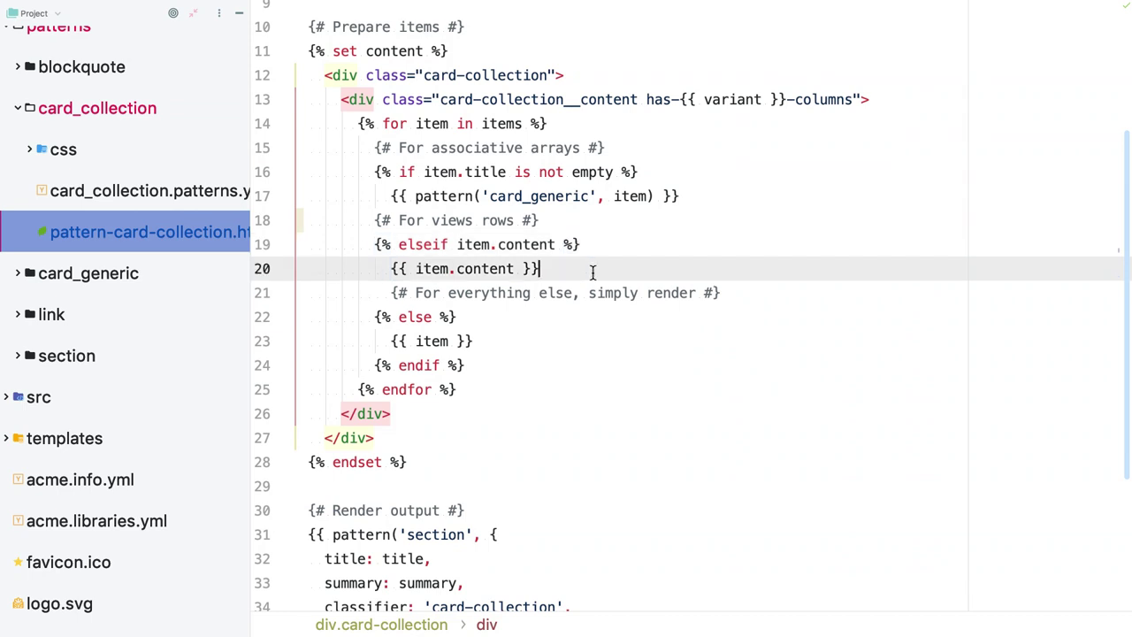
double_click(486, 271)
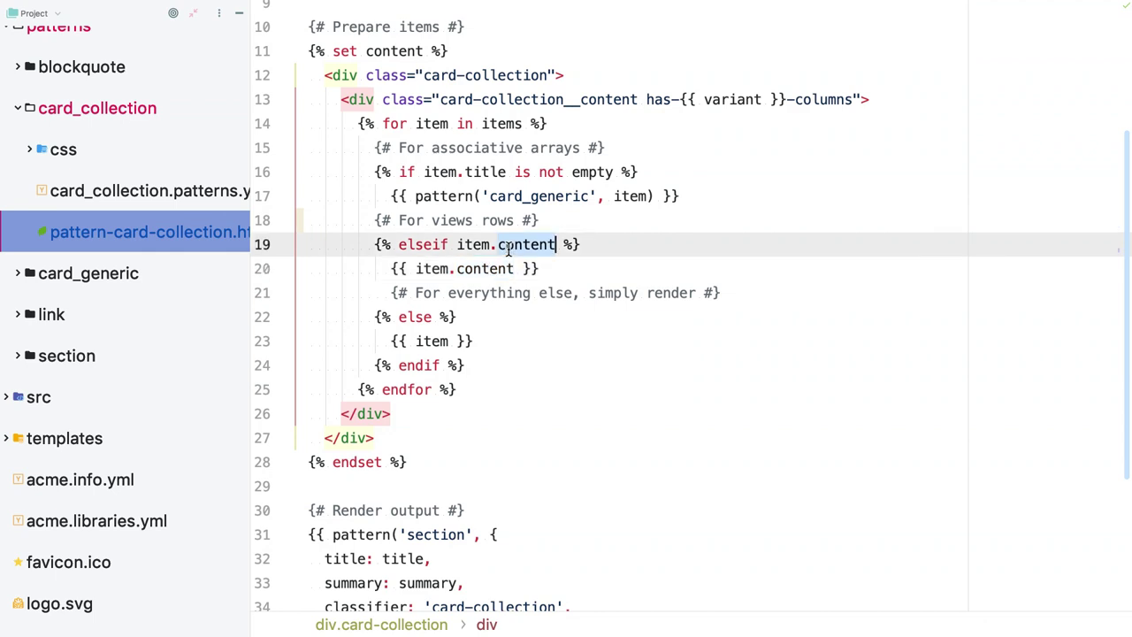
double_click(512, 248)
left_click(511, 247)
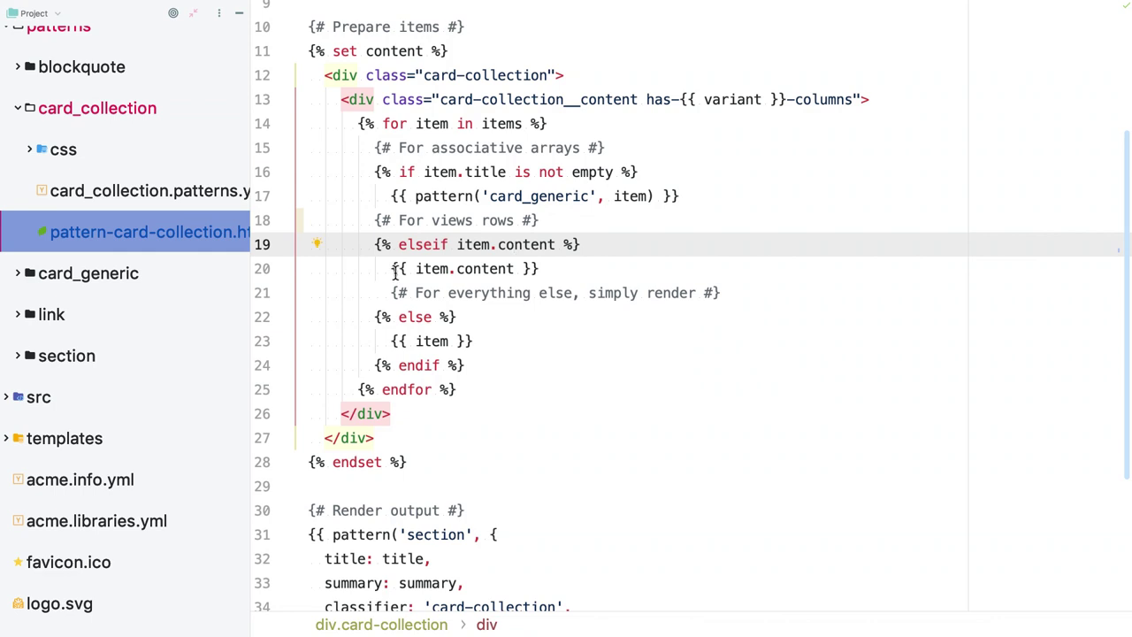
left_click(401, 276)
left_click(558, 273, "shift")
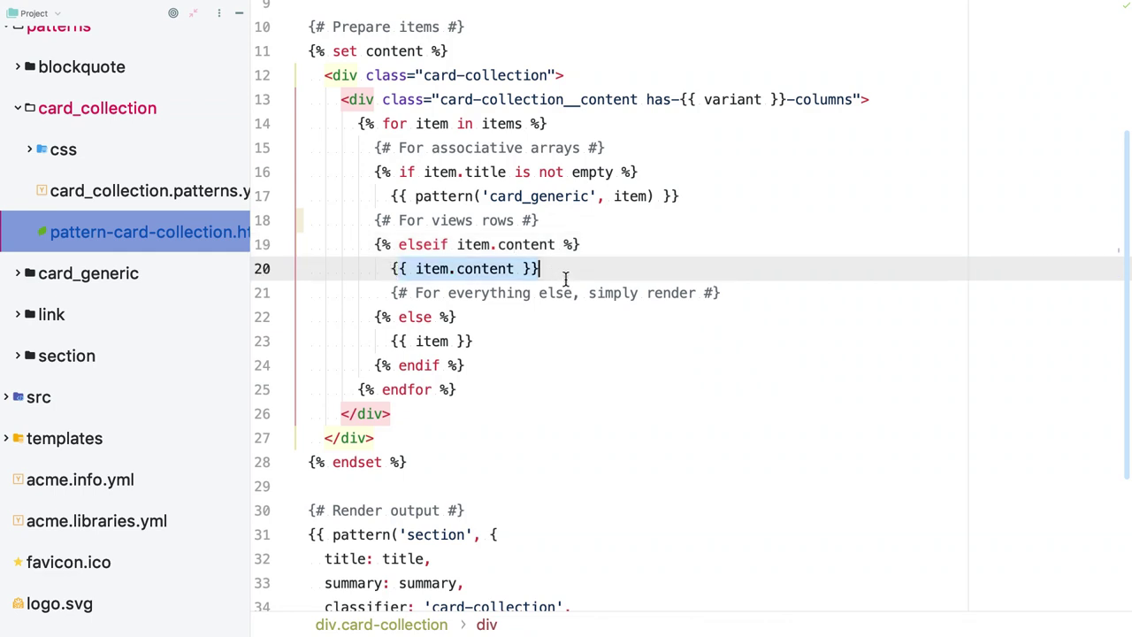
left_click(566, 278)
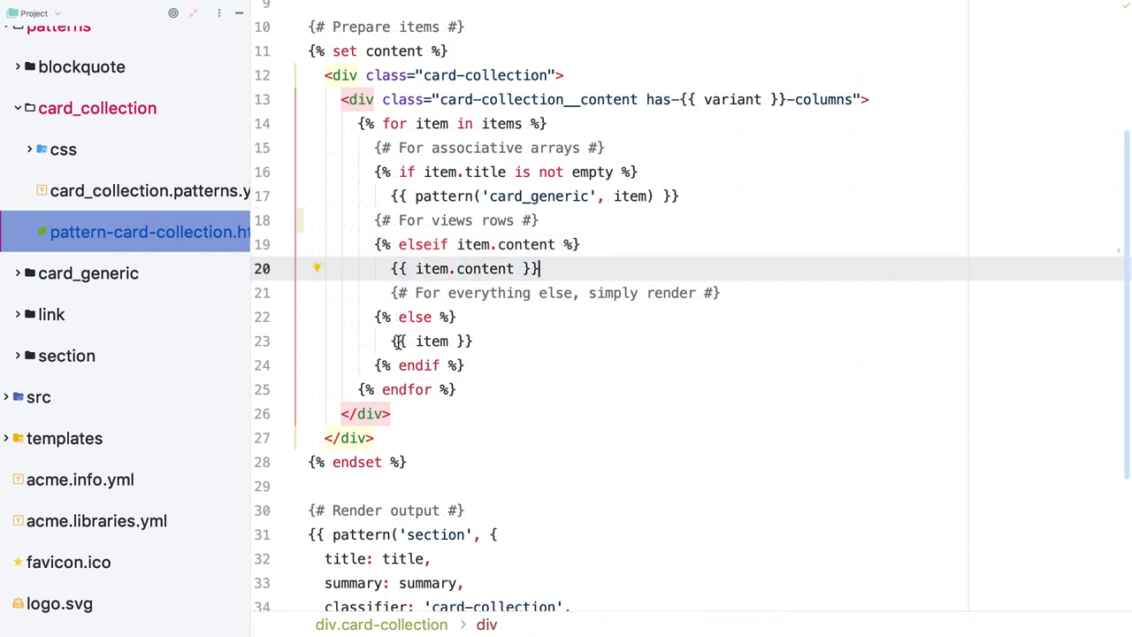
Check the item outputs on lines 20 and 23, then reopen card_collection.patterns.yml
left_click(492, 333)
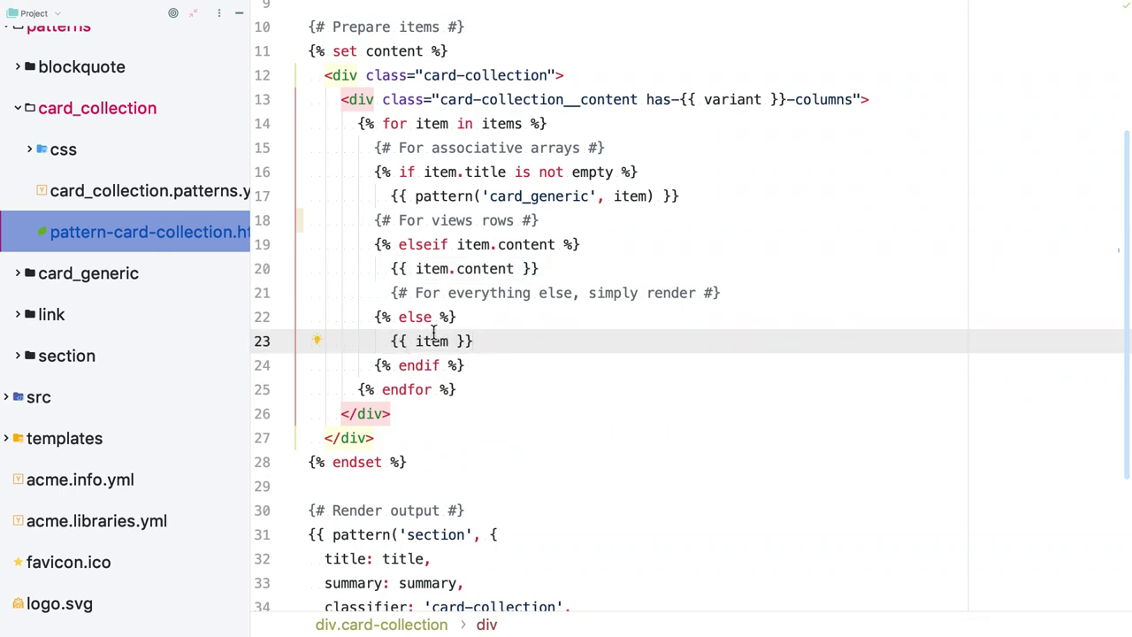
left_click(392, 269)
left_click(551, 268, "shift")
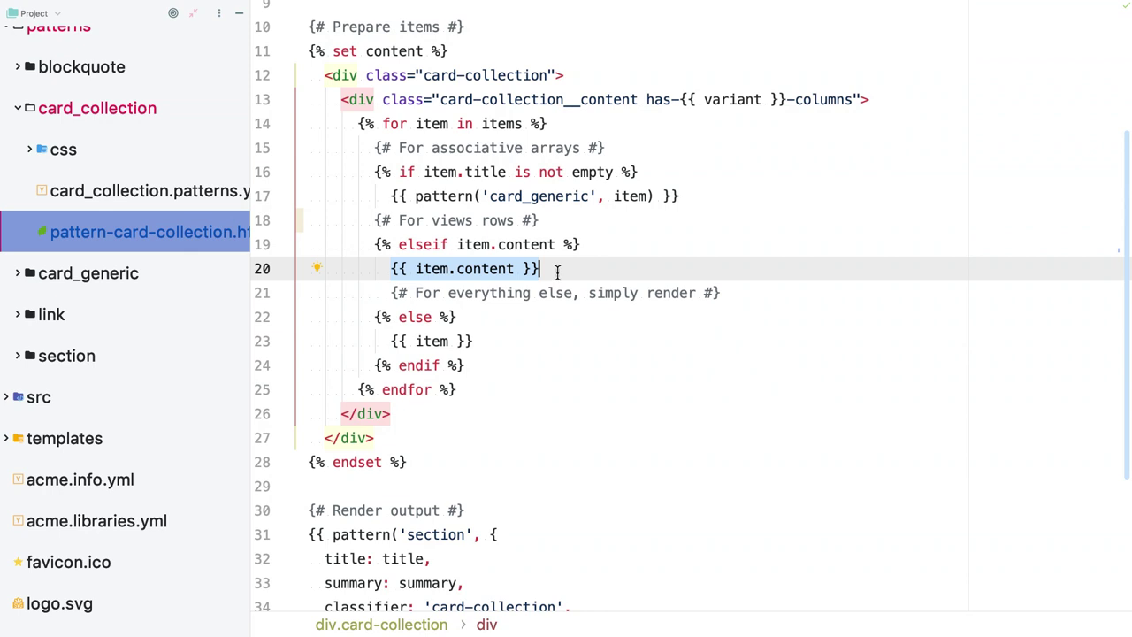
left_click(572, 273)
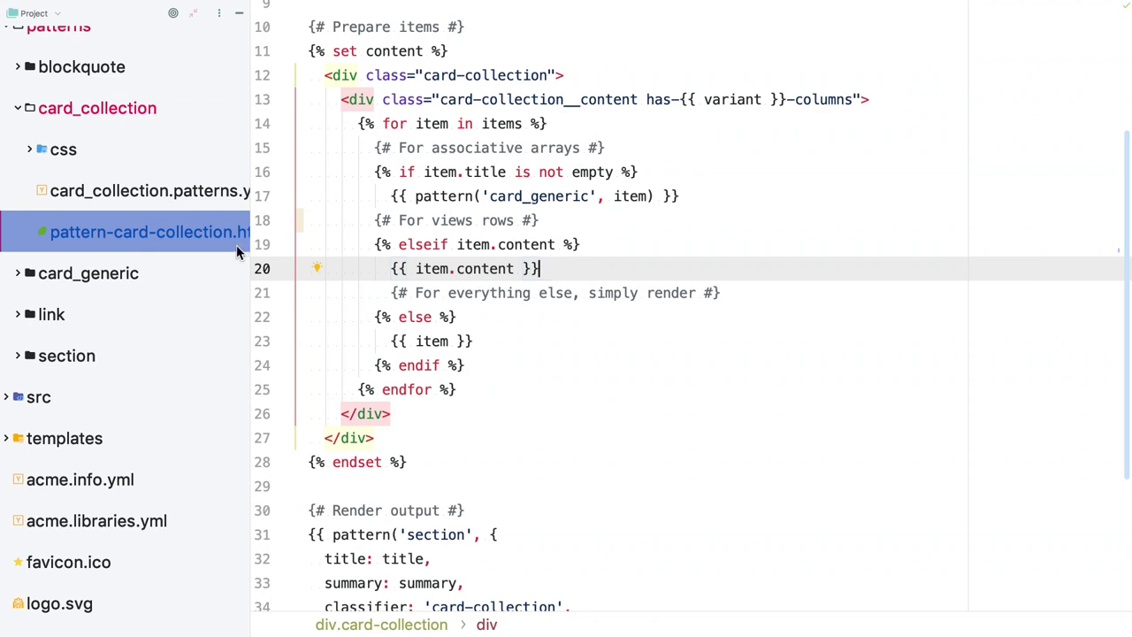
double_click(214, 201)
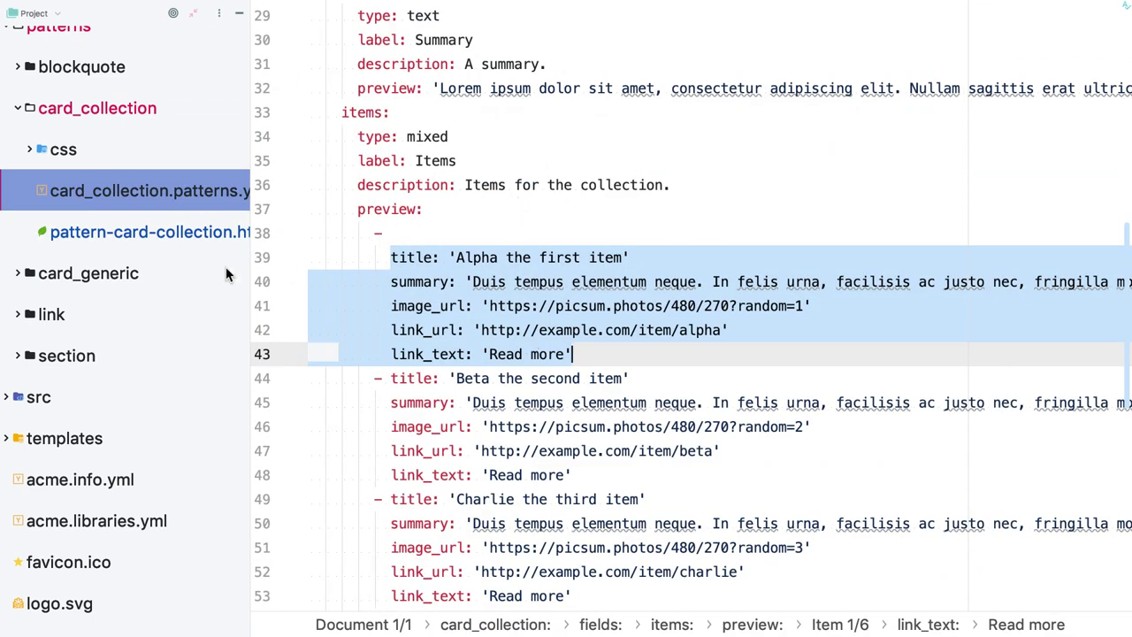
Reopen pattern-card-collection.html.twig and place the caret on the pattern('card_generic', item) call
left_click(187, 246)
double_click(187, 246)
left_click(449, 267)
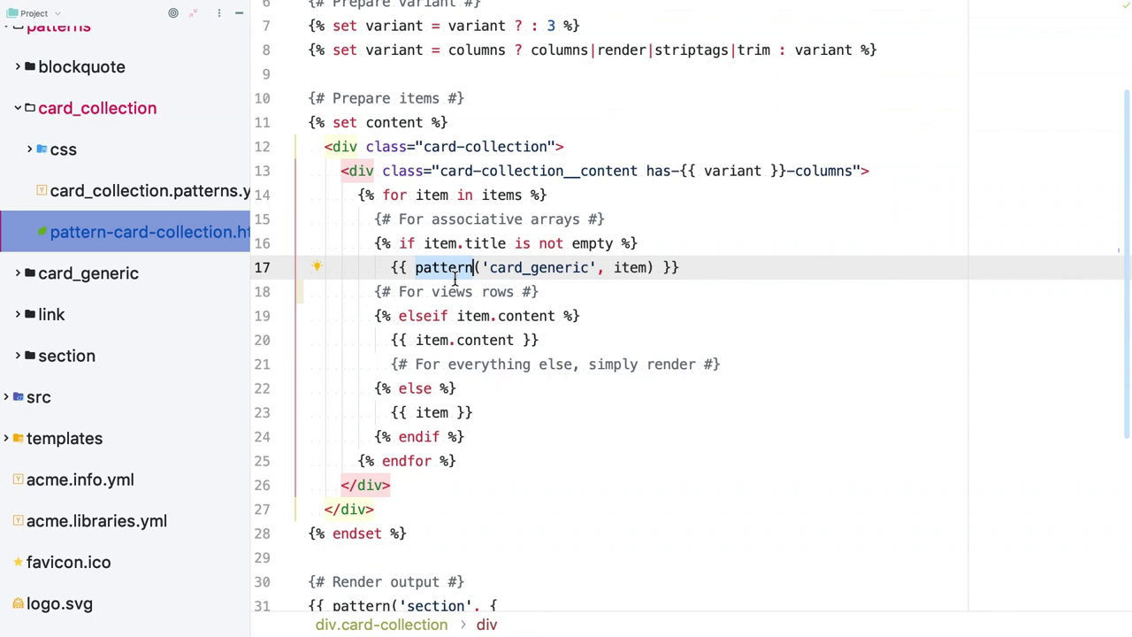
Insert a comma right after 'item' in the card_generic pattern call on line 17
scroll(172, 320, "left", 1)
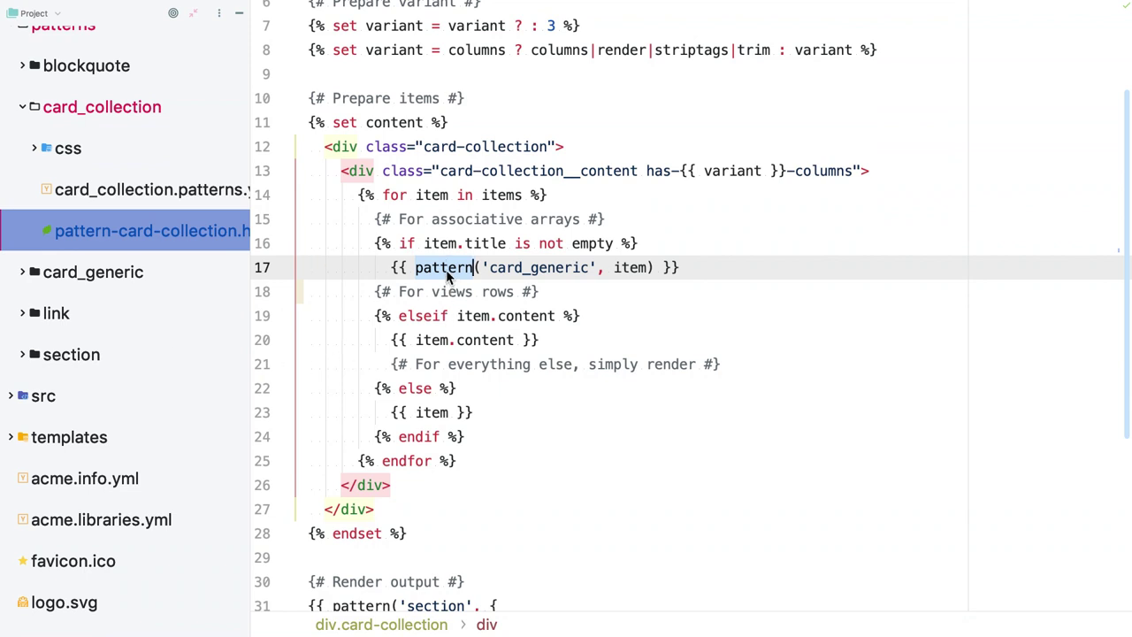
double_click(534, 268)
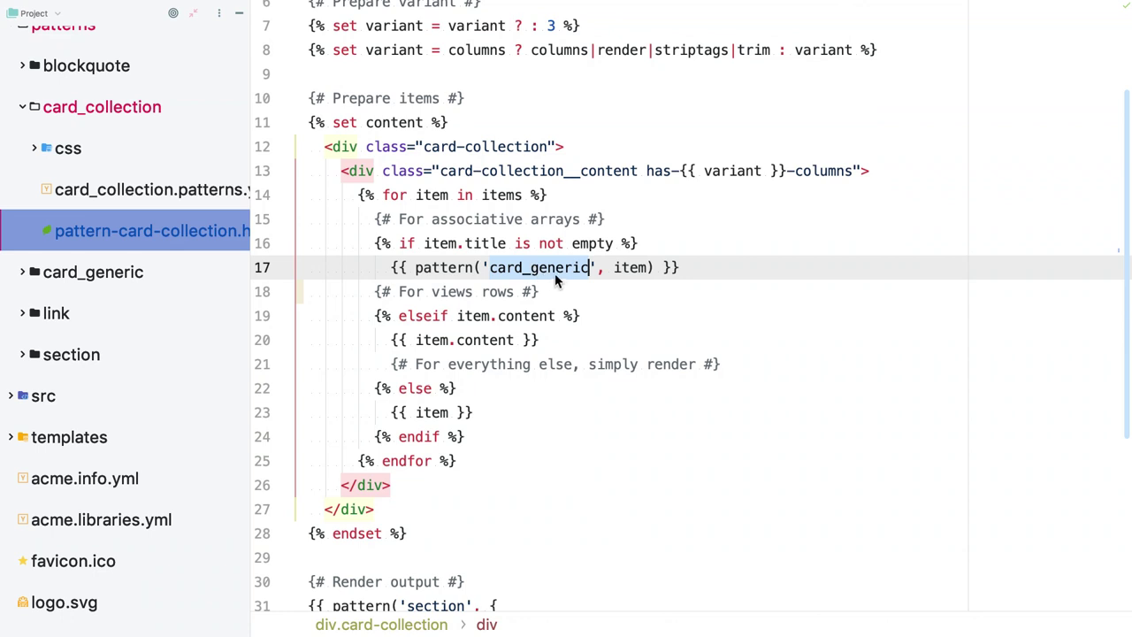
double_click(619, 268)
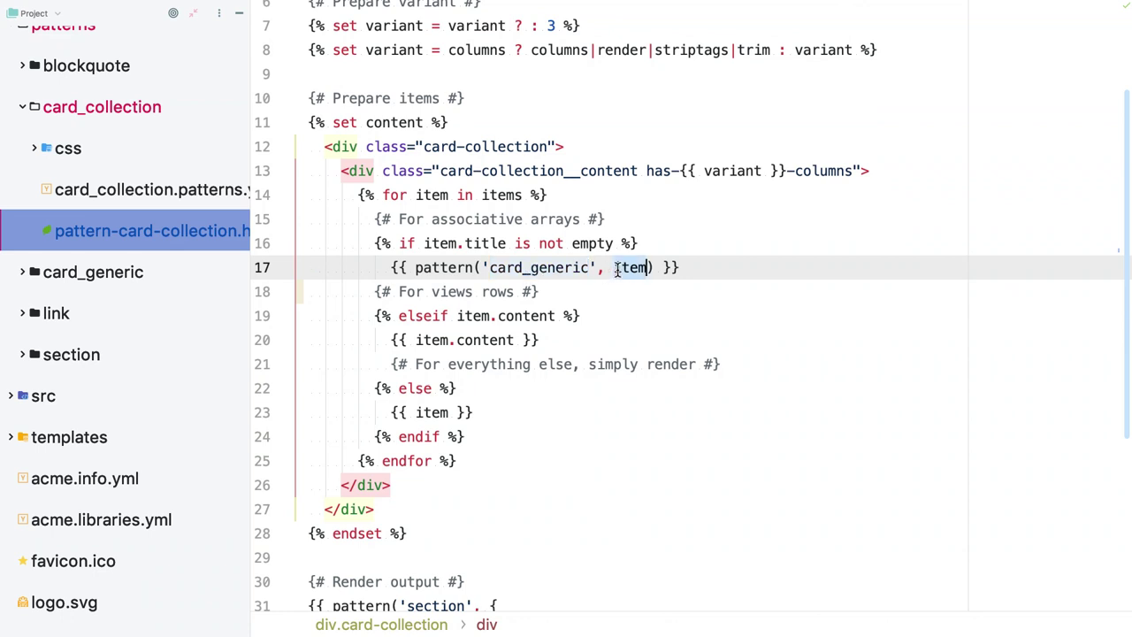
key("Right")
type(",")
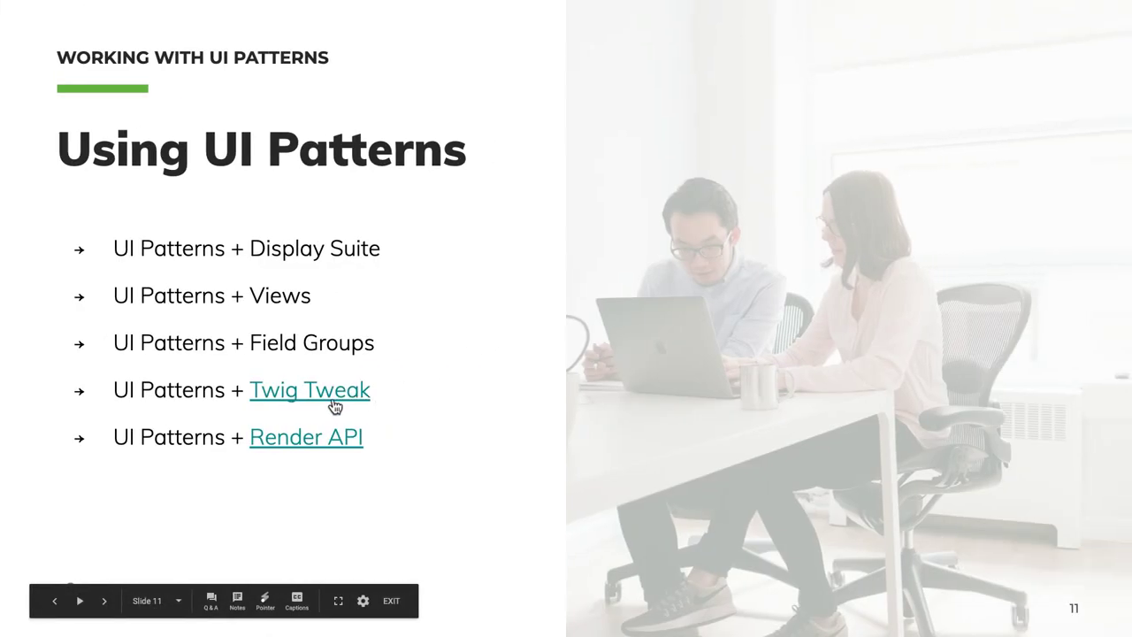
Copy the Twig Tweak link and load that GitHub README in a new browser tab
right_click(333, 390)
left_click(390, 446)
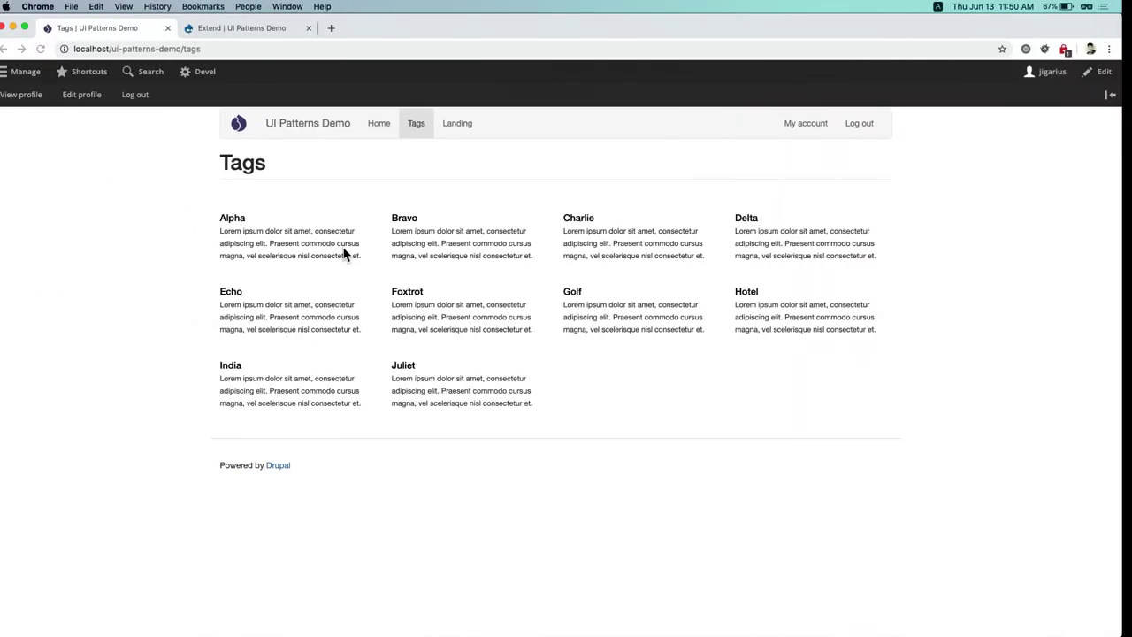
left_click(331, 28)
key("ctrl+v")
key("Return")
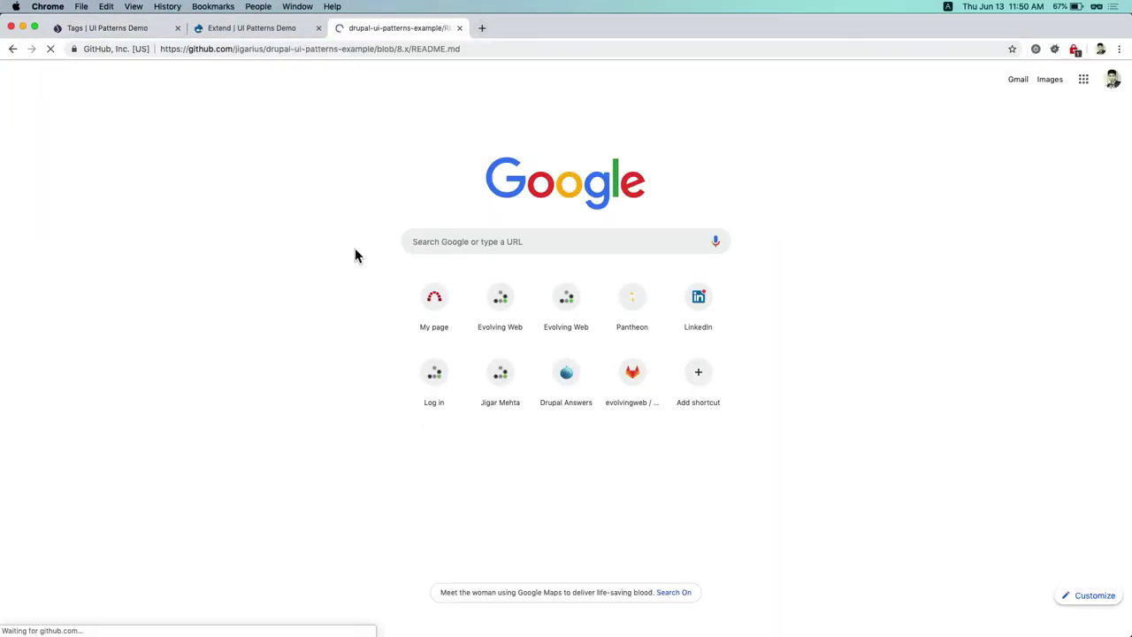
Highlight 'blockquote' and 'highlighted' in the Twig Tweak example, then scroll to Renderable Arrays
scroll(356, 253, "down", 10)
scroll(357, 253, "up", 3)
scroll(356, 253, "down", 4)
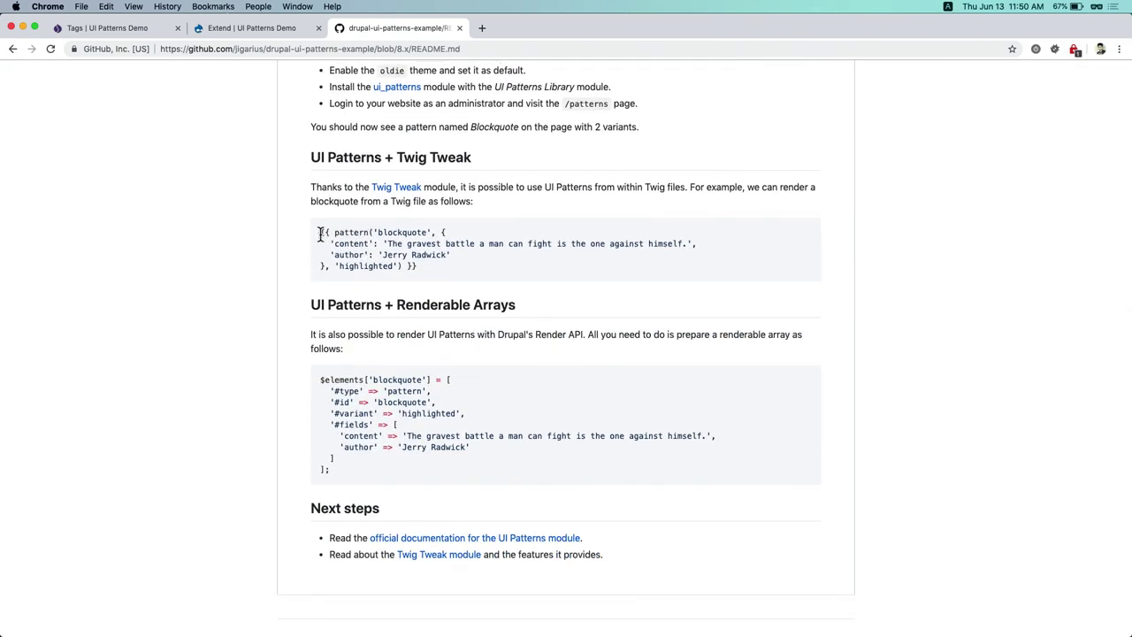
left_click_drag(320, 235, 433, 278)
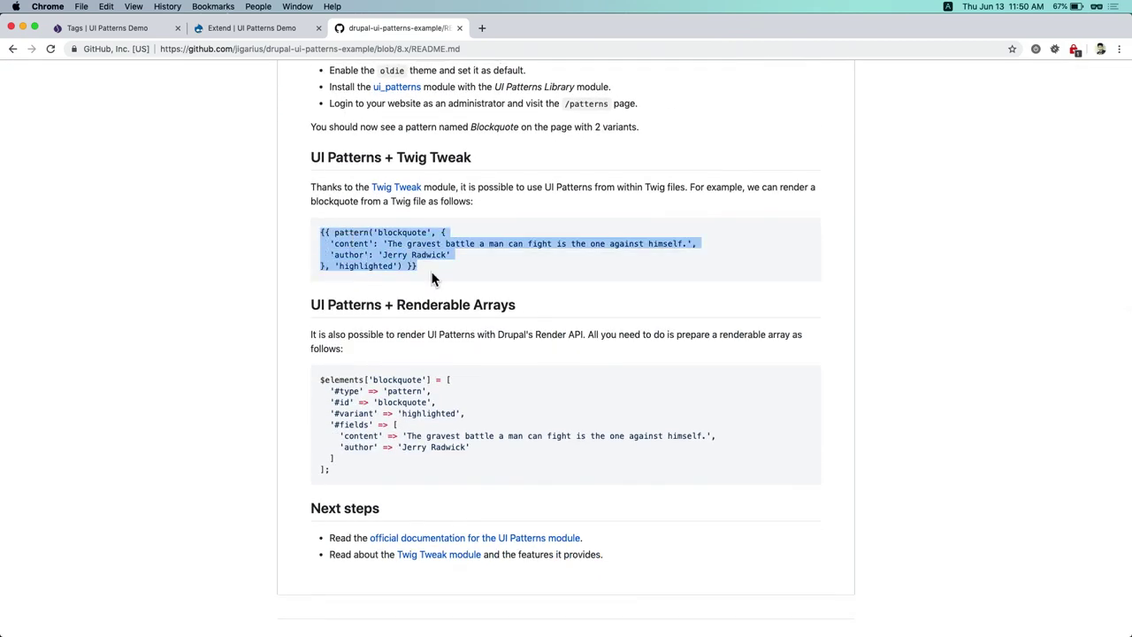
double_click(402, 231)
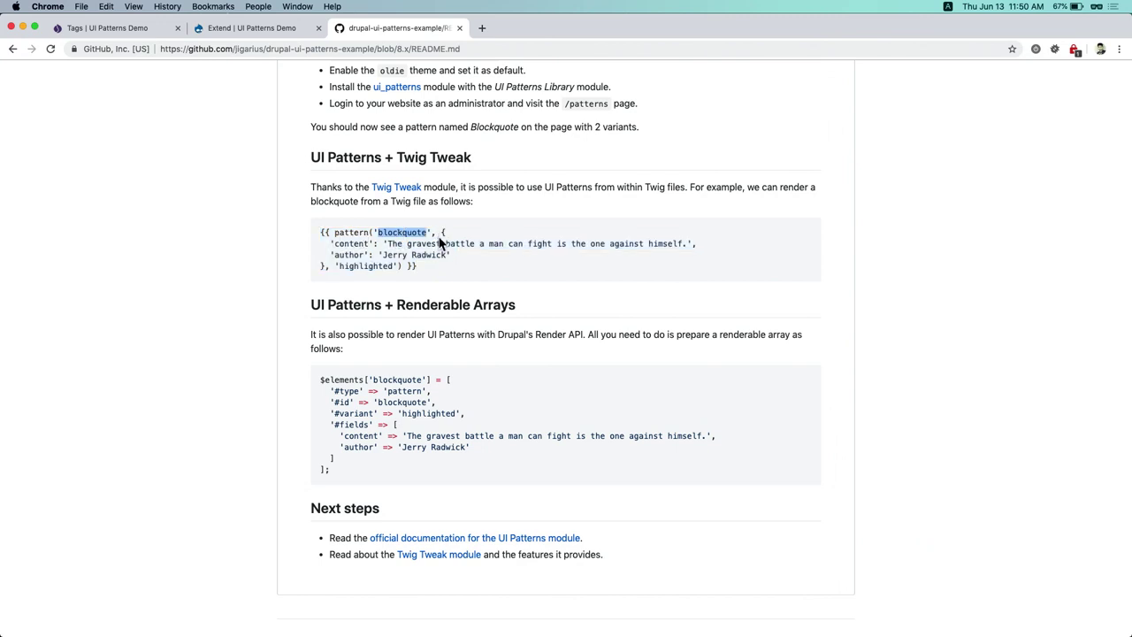
double_click(357, 266)
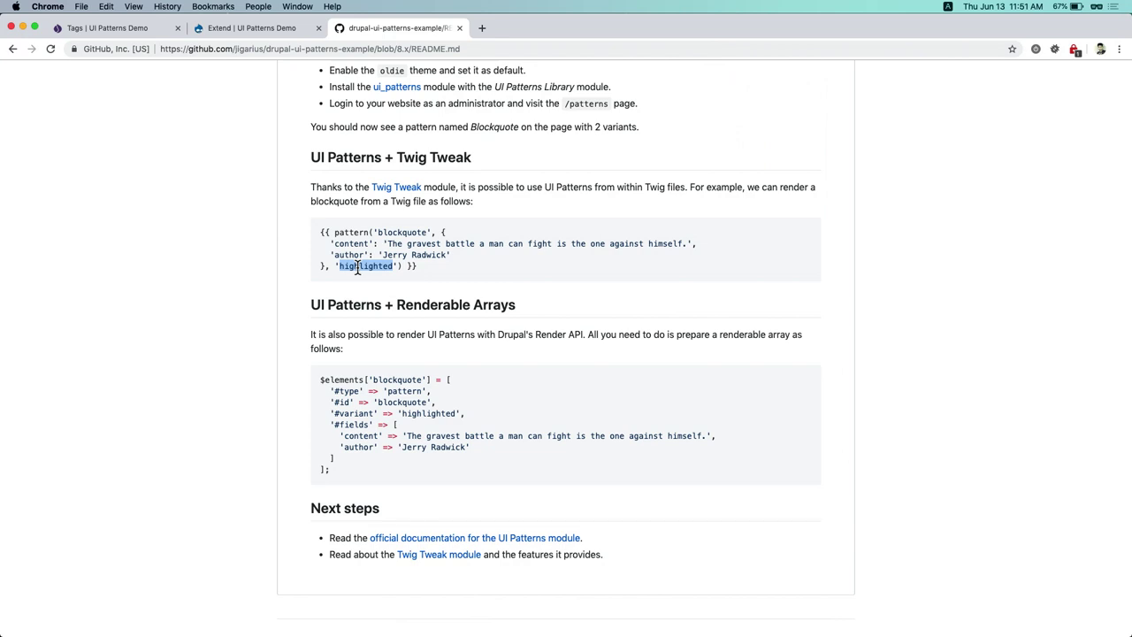
scroll(409, 281, "down", 1)
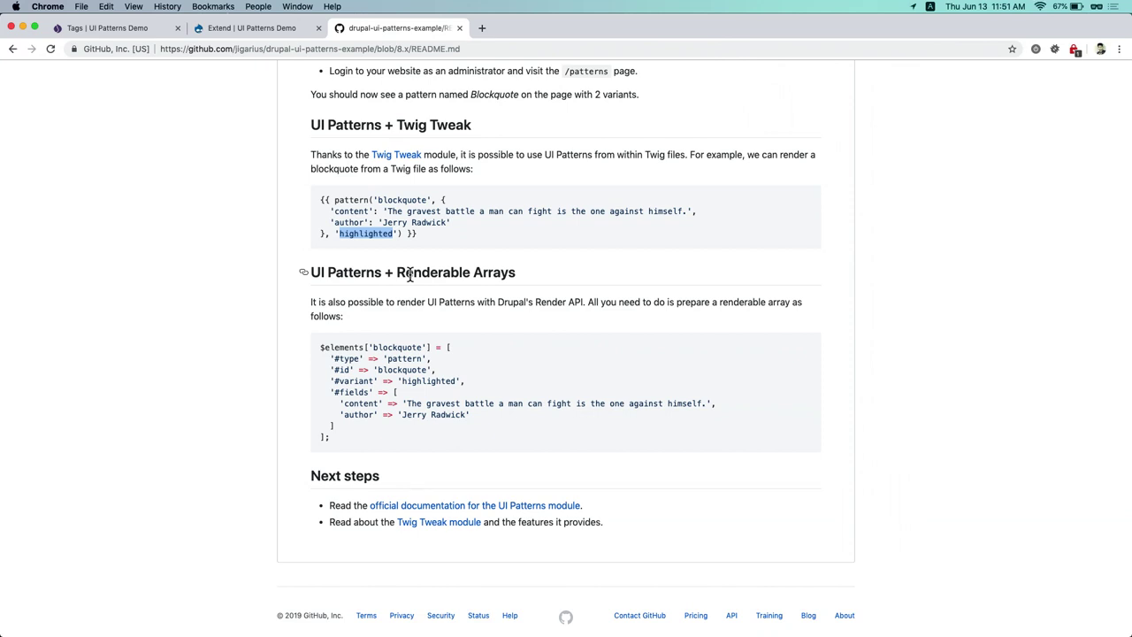
scroll(410, 275, "down", 1)
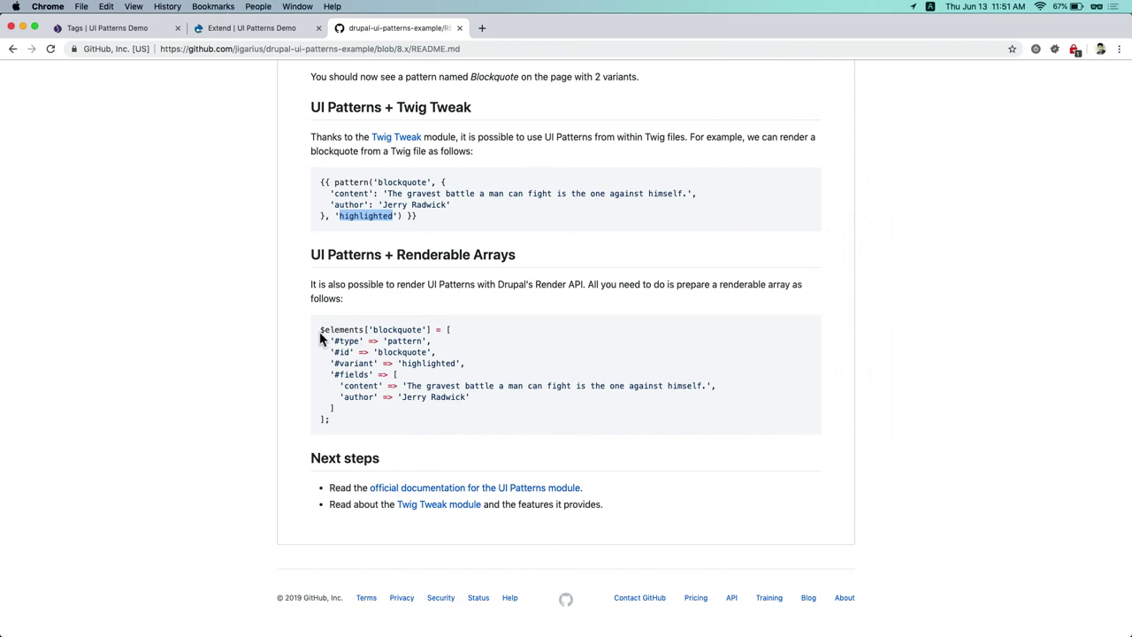
left_click_drag(320, 329, 346, 425)
left_click(346, 425)
key("super+equal")
key("super+equal")
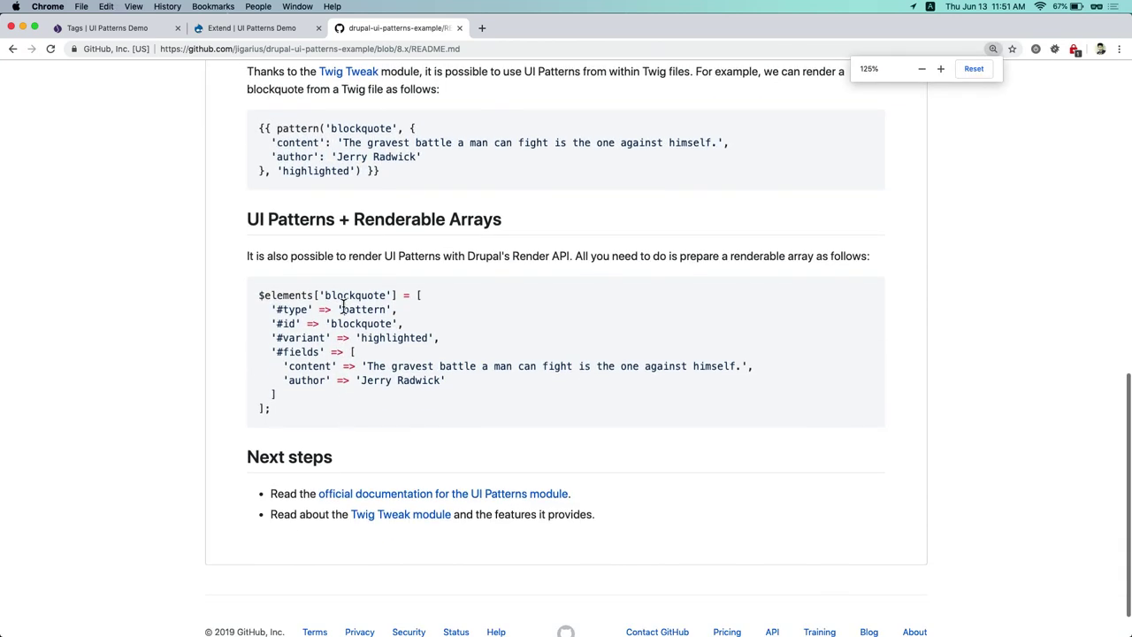
double_click(296, 308)
double_click(343, 311)
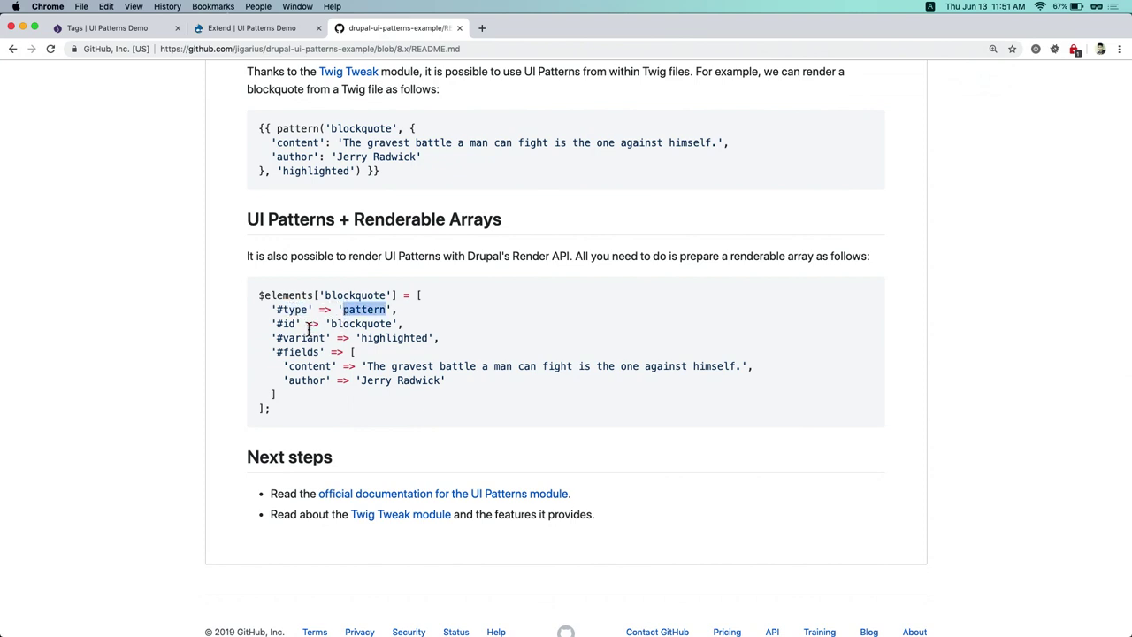
double_click(367, 323)
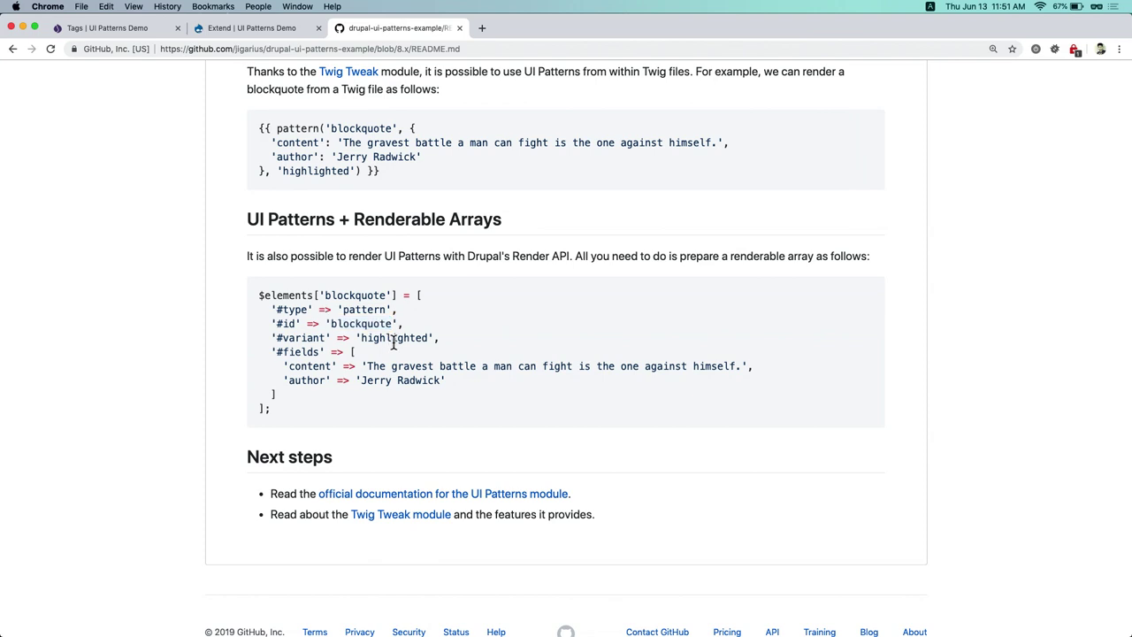
double_click(389, 337)
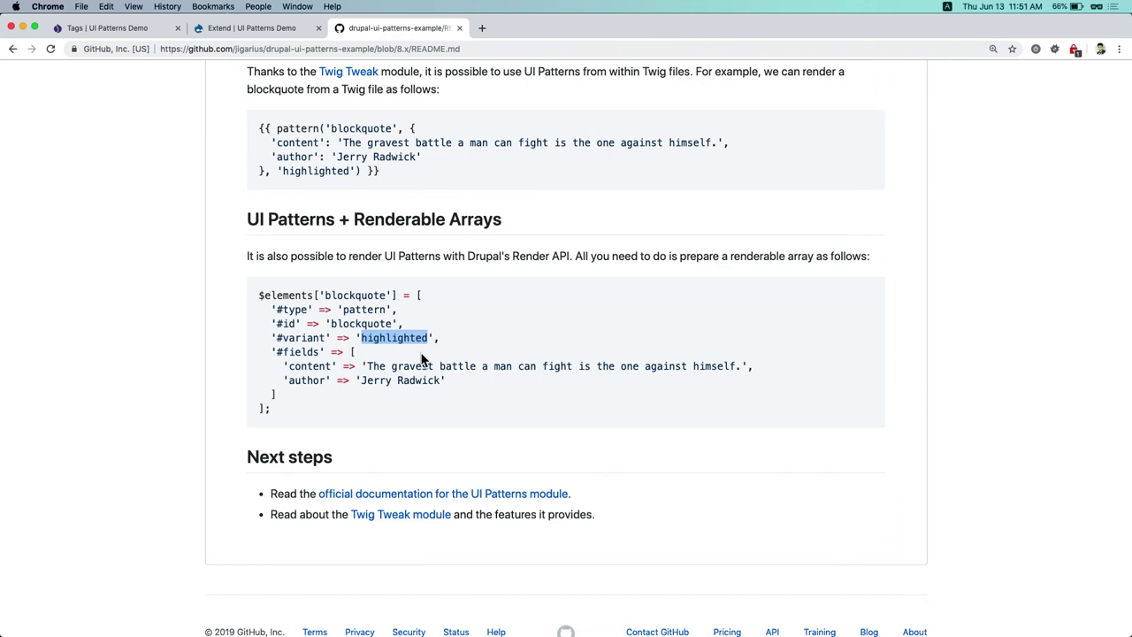
key("super+minus")
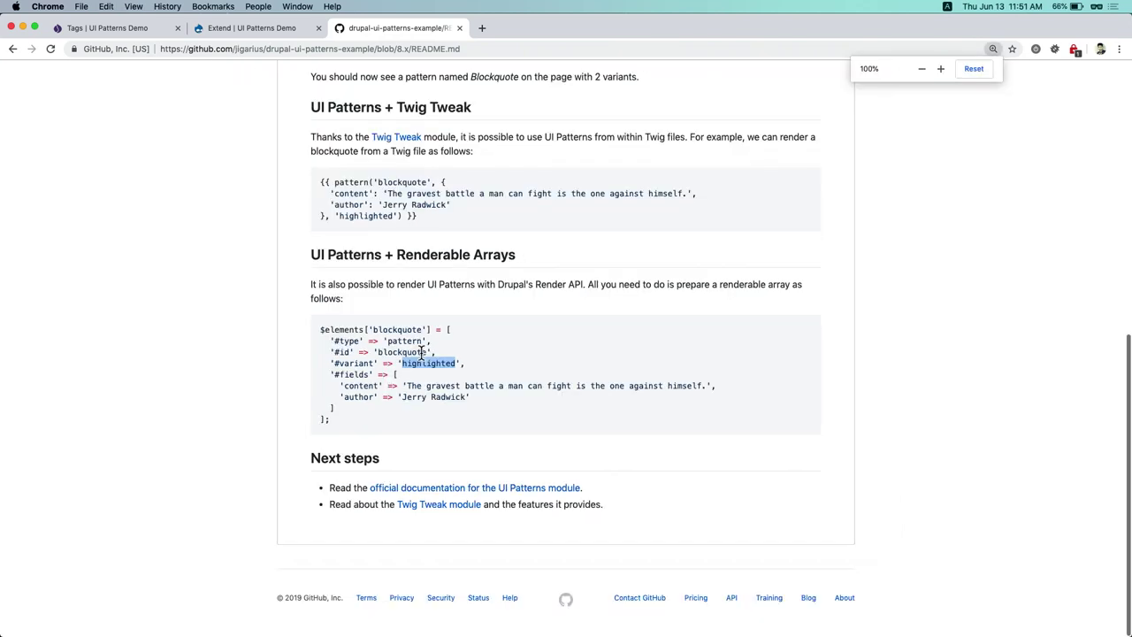
key("ctrl+Left")
key("ctrl+Right")
key("ctrl+Right")
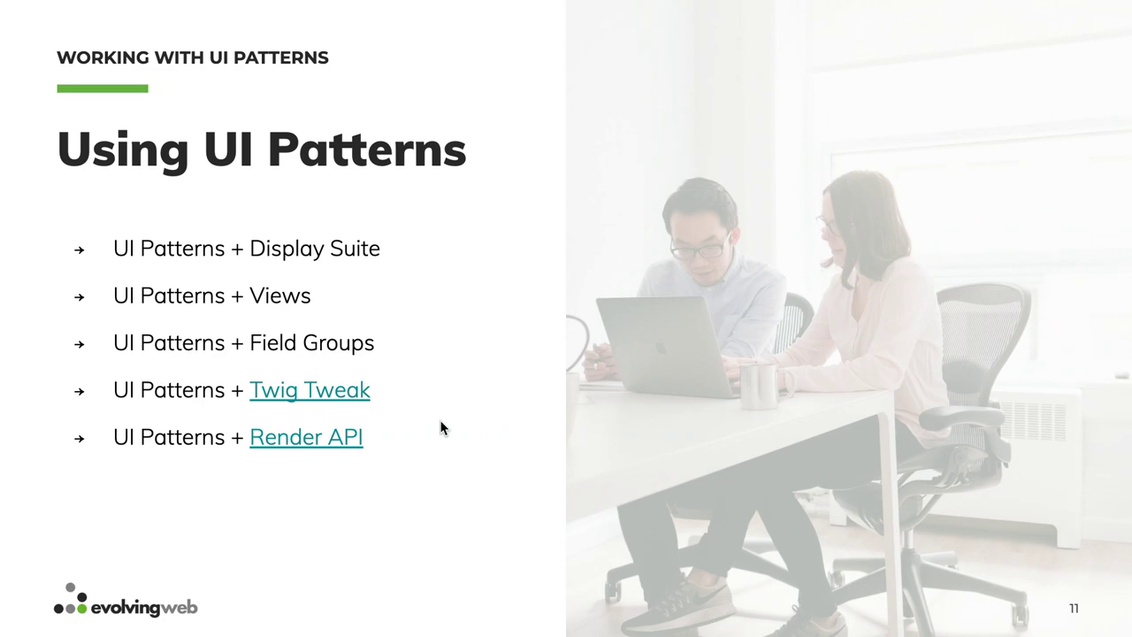
key("ctrl+Left")
key("ctrl+Left")
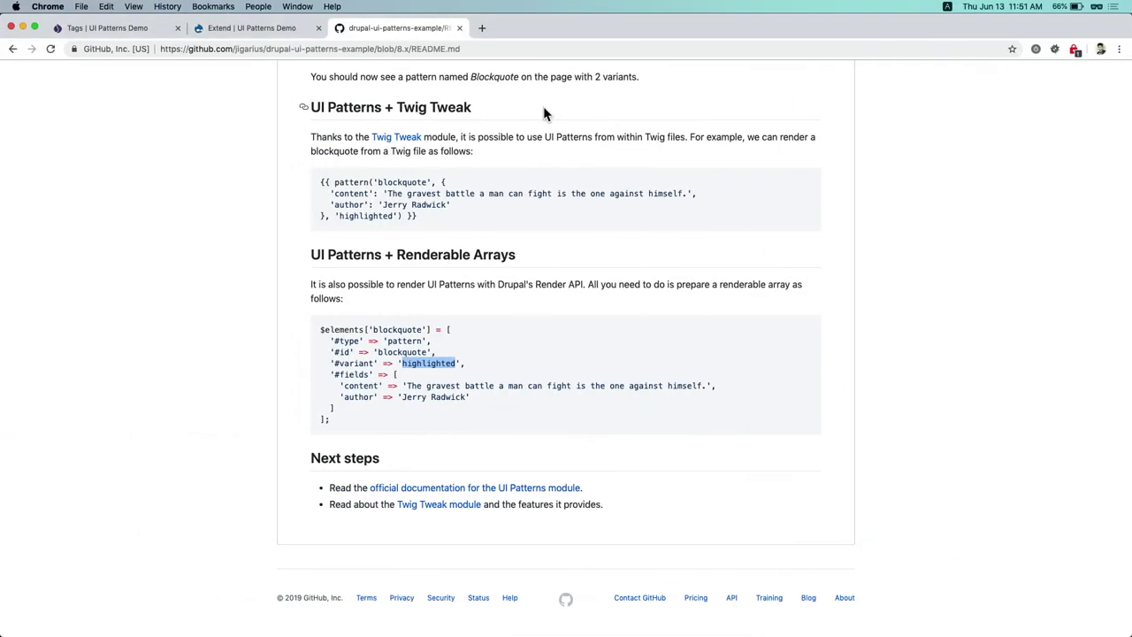
Open drupal.org/project/ui_patterns through the launcher search 'd ui_patterns'
left_click(482, 28)
type("dru")
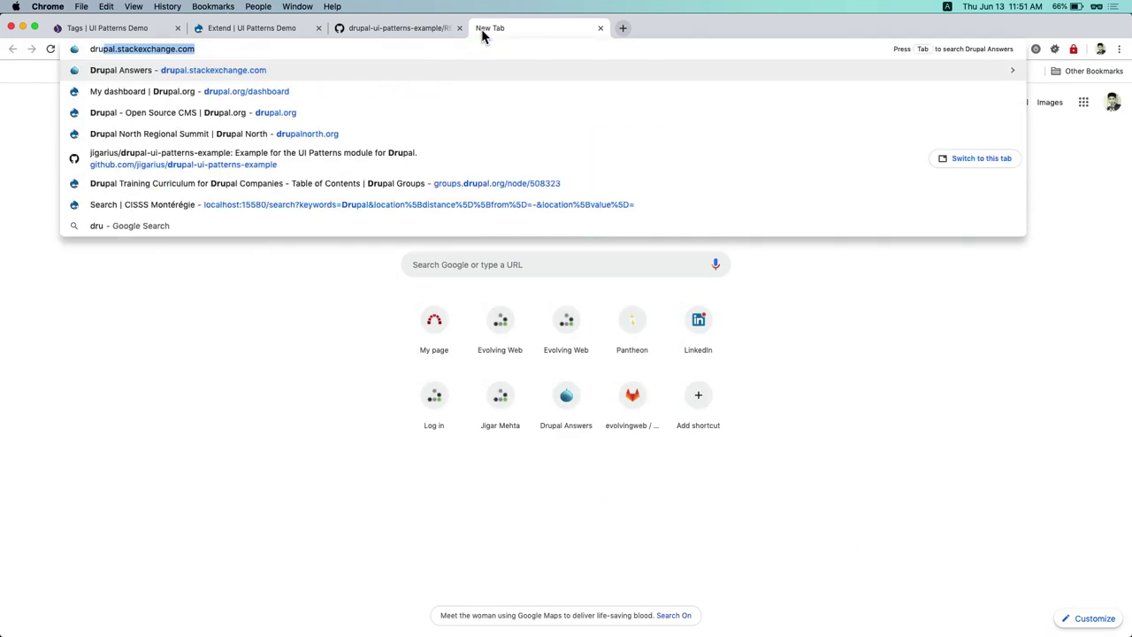
type("pal")
type(".o")
key("BackSpace")
key("BackSpace")
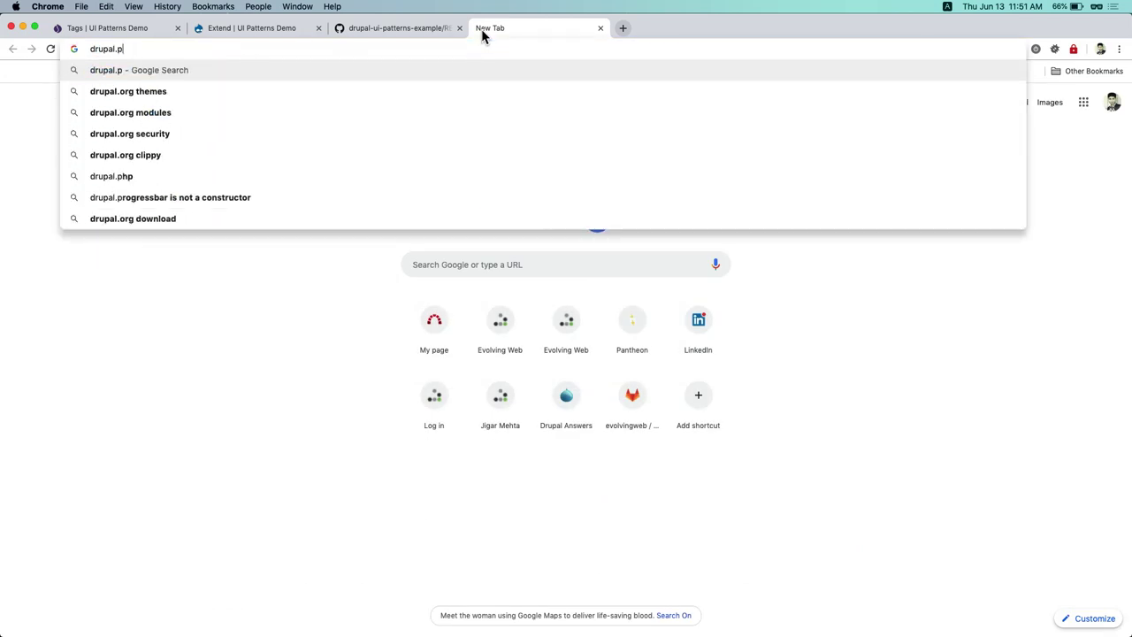
key("super+w")
key("alt+space")
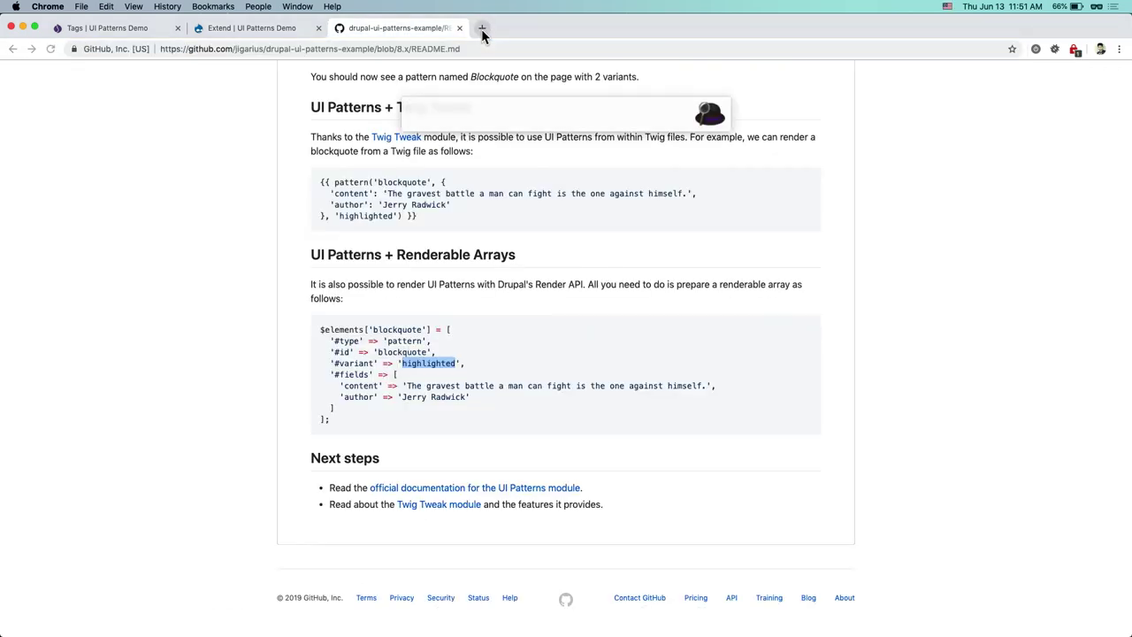
type("d ui_pat")
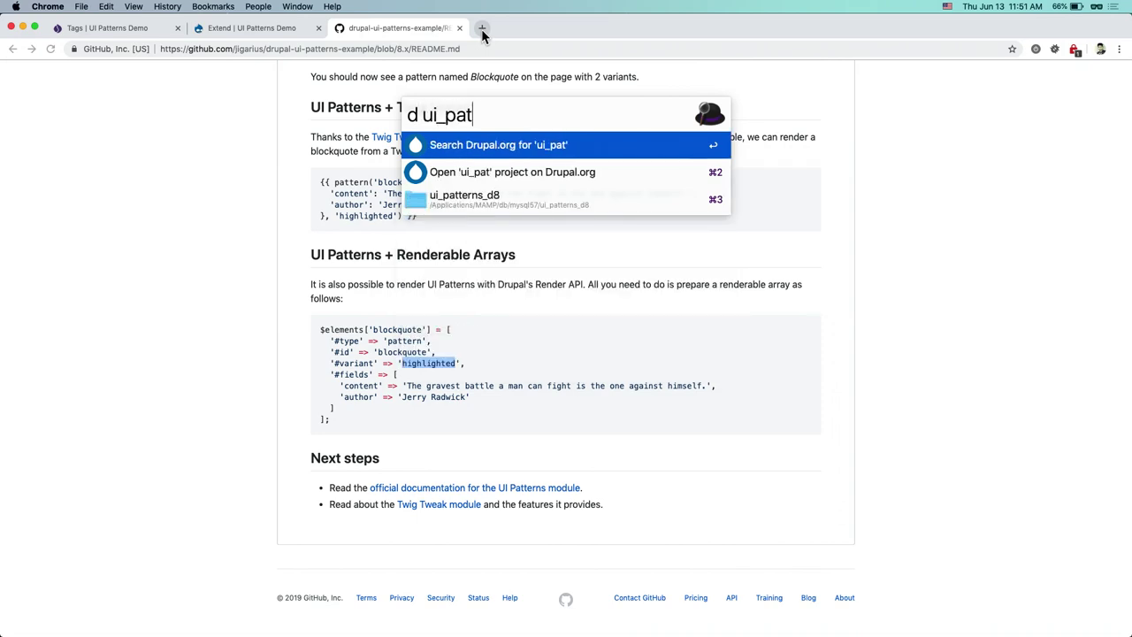
type("terns")
key("Down")
key("Return")
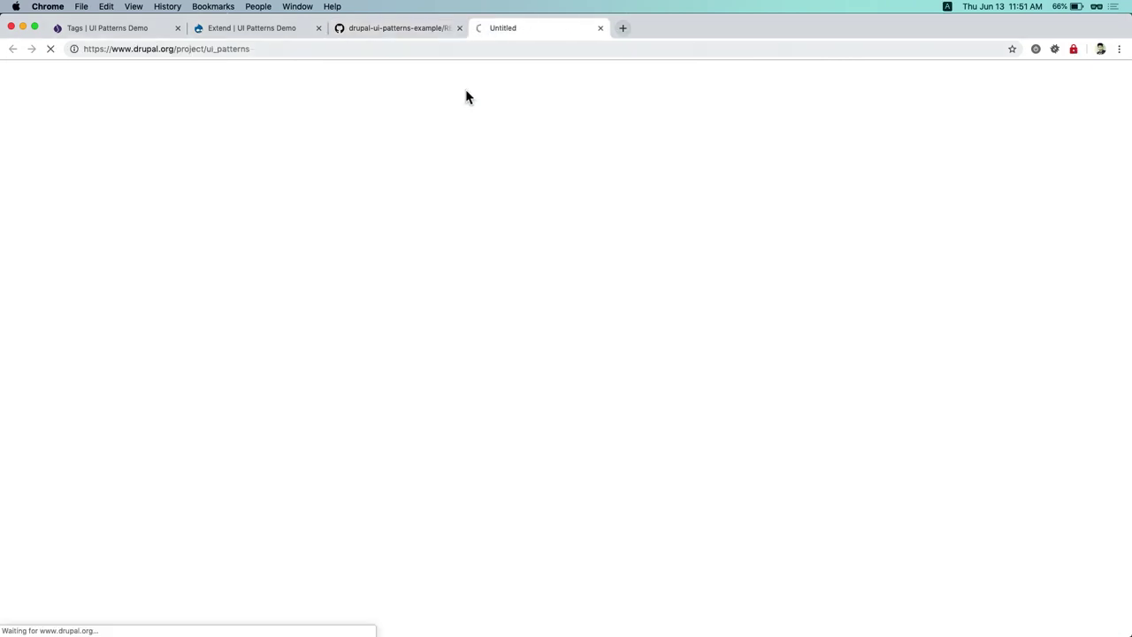
Scroll to the Ecosystem section and zoom the page to 125%
scroll(469, 183, "down", 4)
scroll(472, 181, "down", 2)
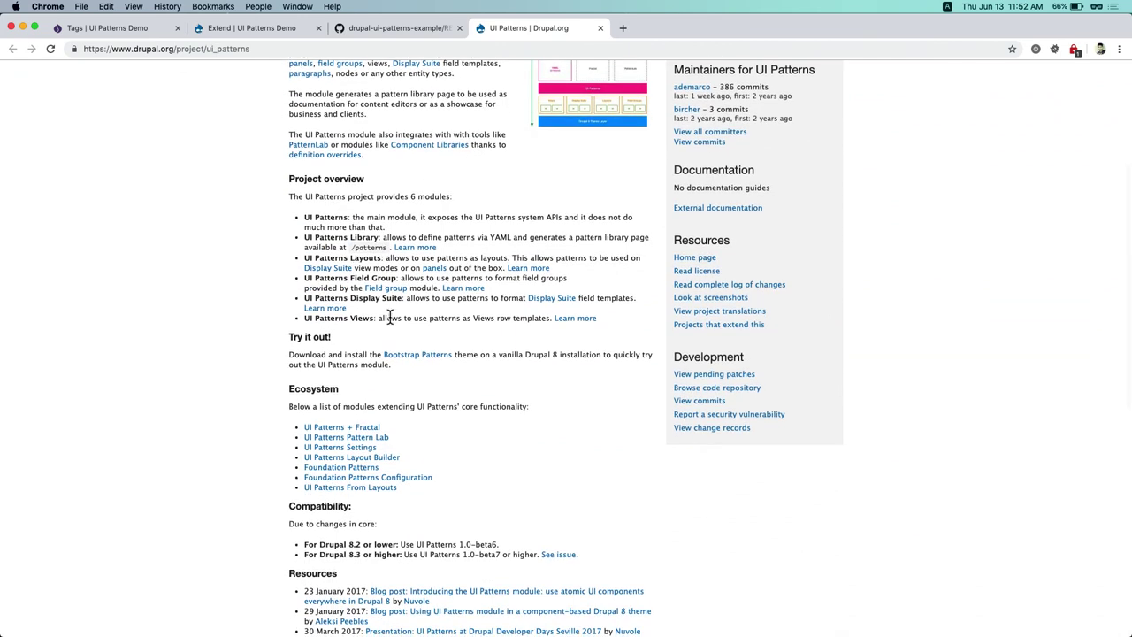
scroll(389, 317, "down", 3)
double_click(291, 258)
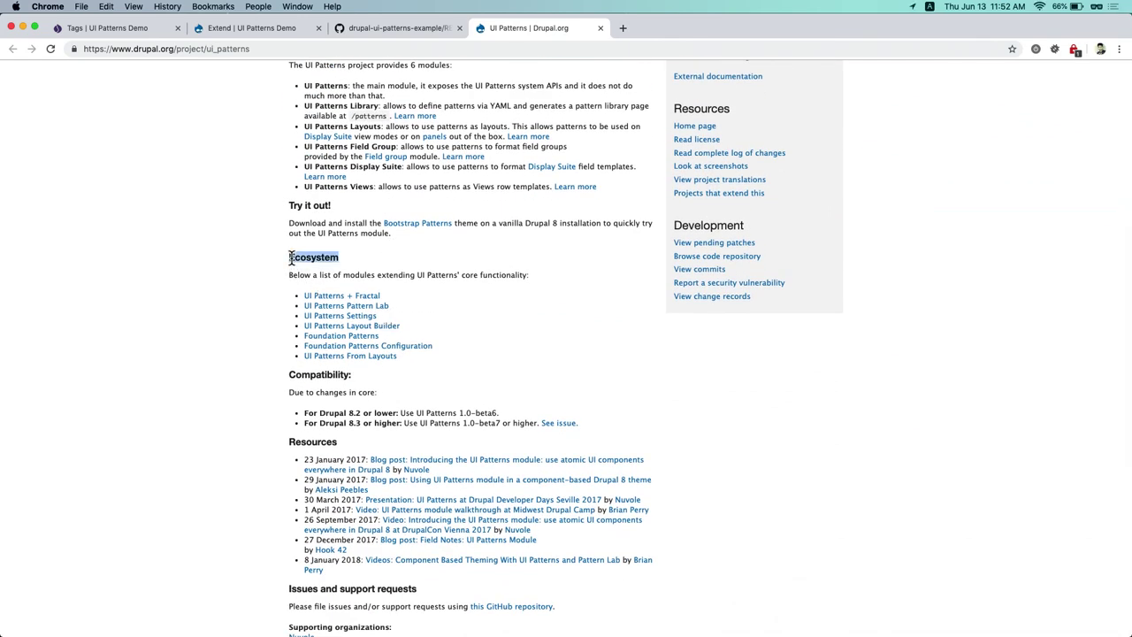
left_click(433, 267)
key("super+equal")
key("super+equal")
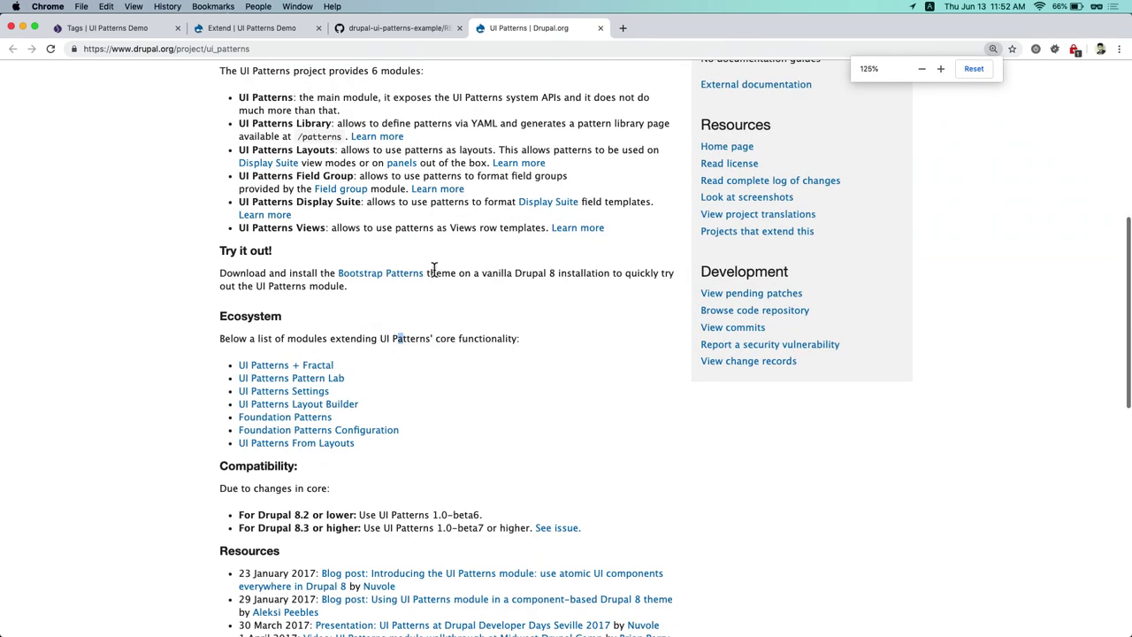
scroll(432, 270, "down", 2)
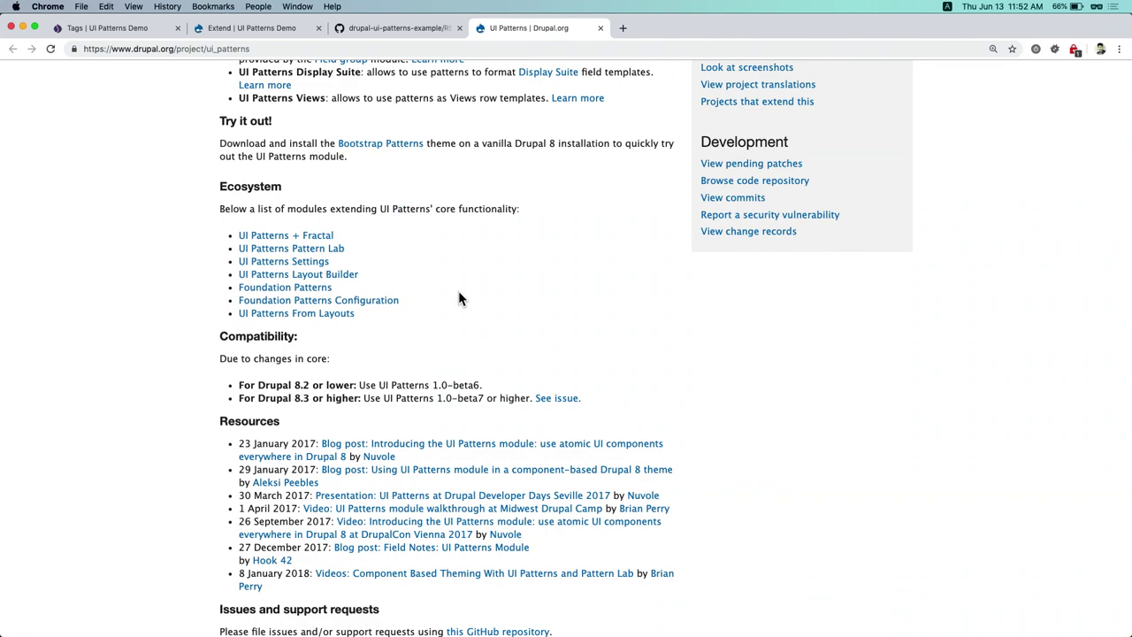
Leave the Extend modules page and advance the presentation to the closing Questions slide
key("ctrl+shift+Tab")
key("ctrl+shift+Tab")
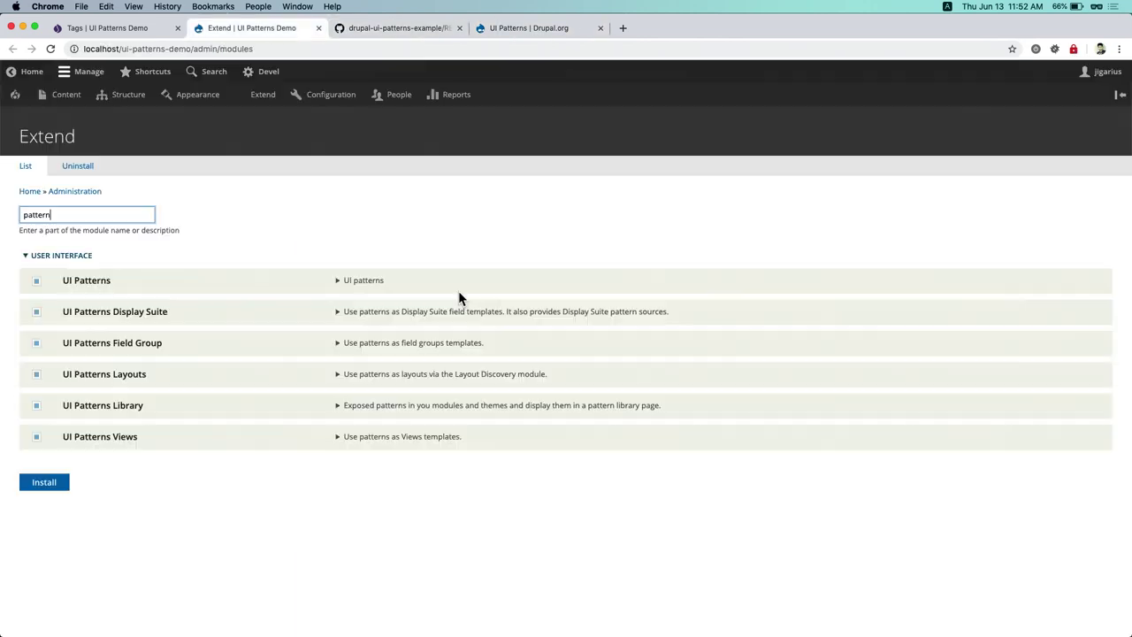
left_click(12, 94)
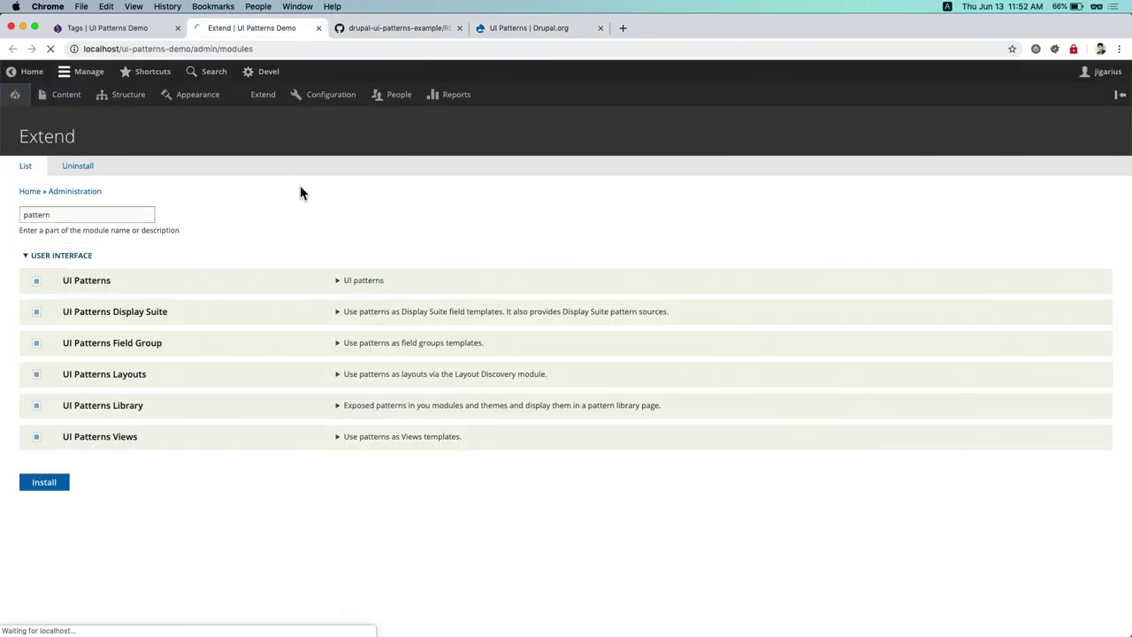
key("ctrl+Right")
key("ctrl+Right")
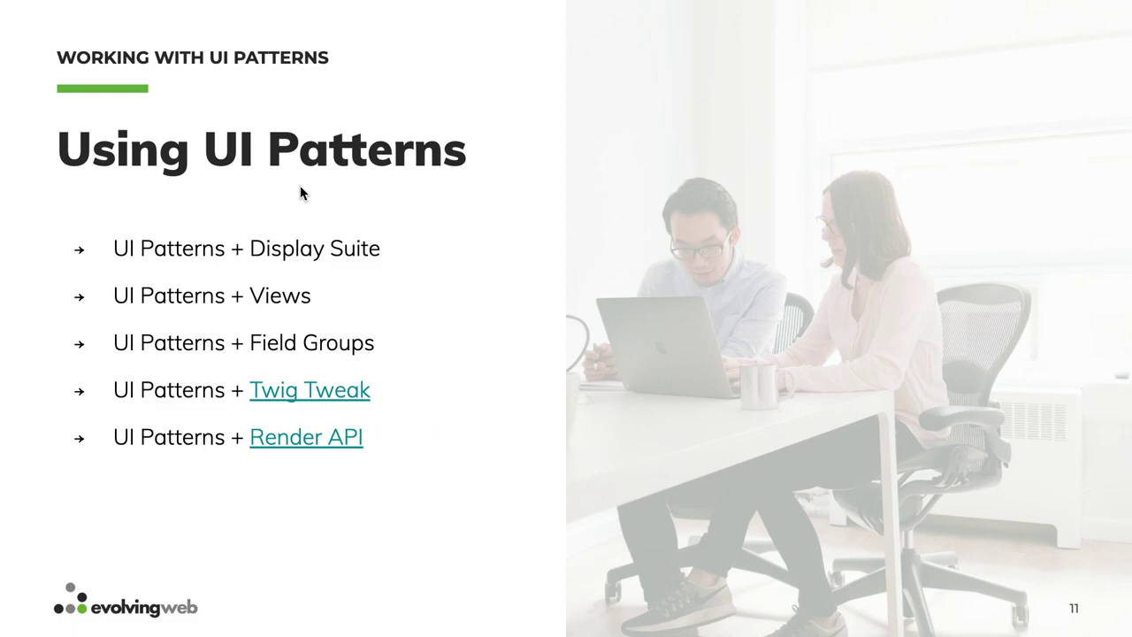
key("Right")
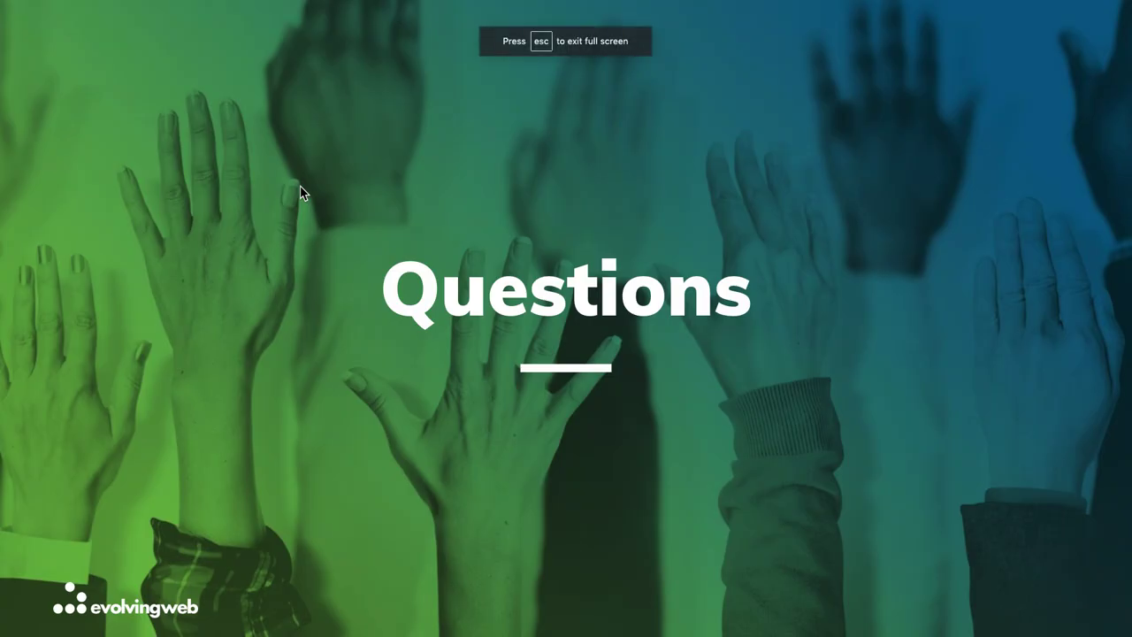